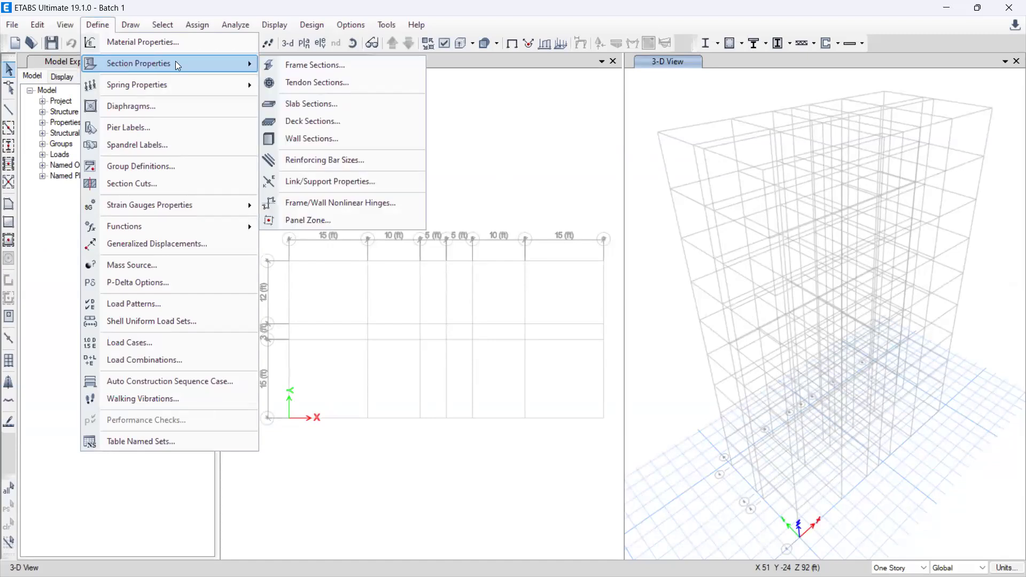
Step: Create a copy of the FB 10X15 frame section and name it GB 12 X 15
click(309, 68)
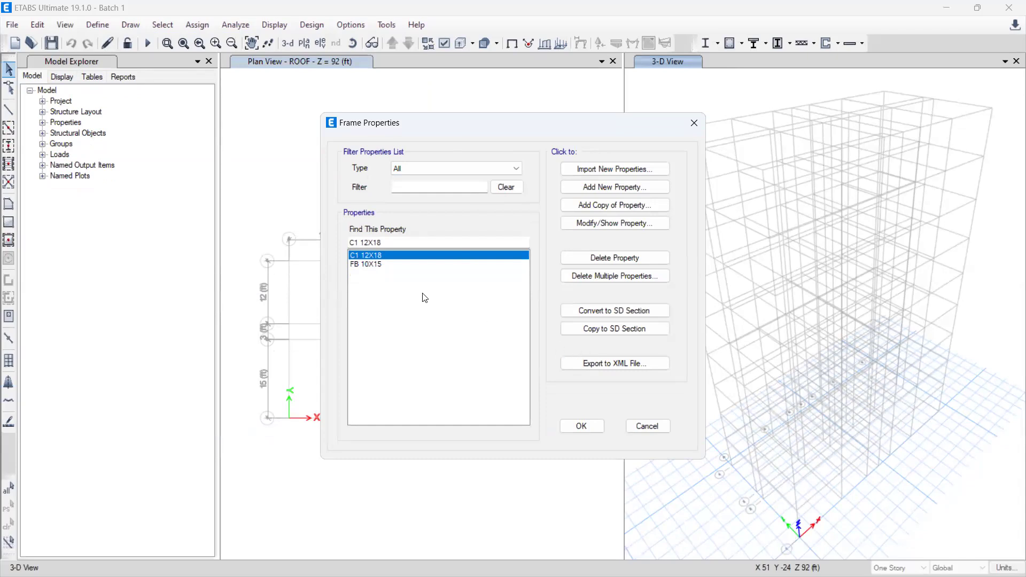
click(374, 265)
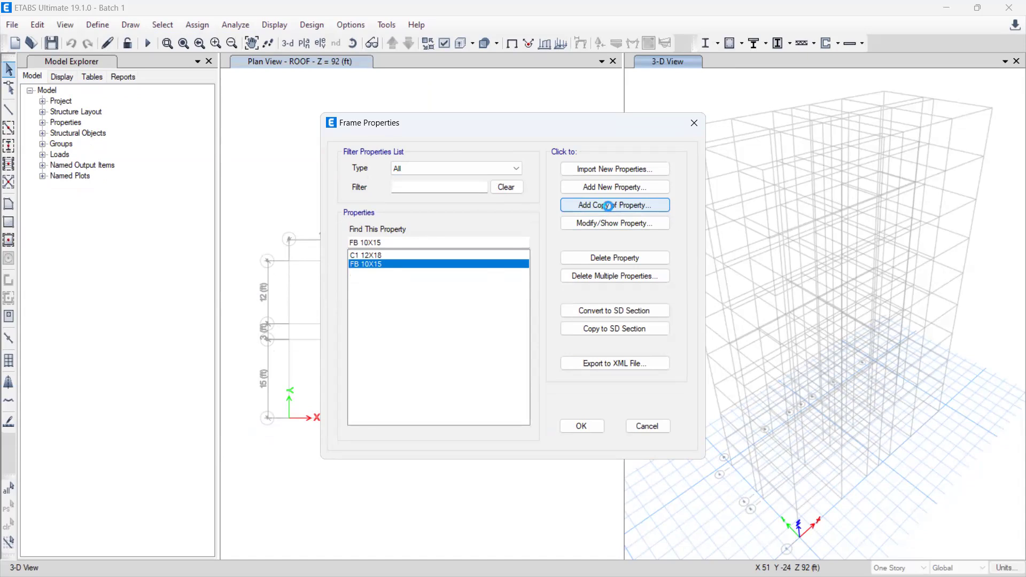
click(609, 206)
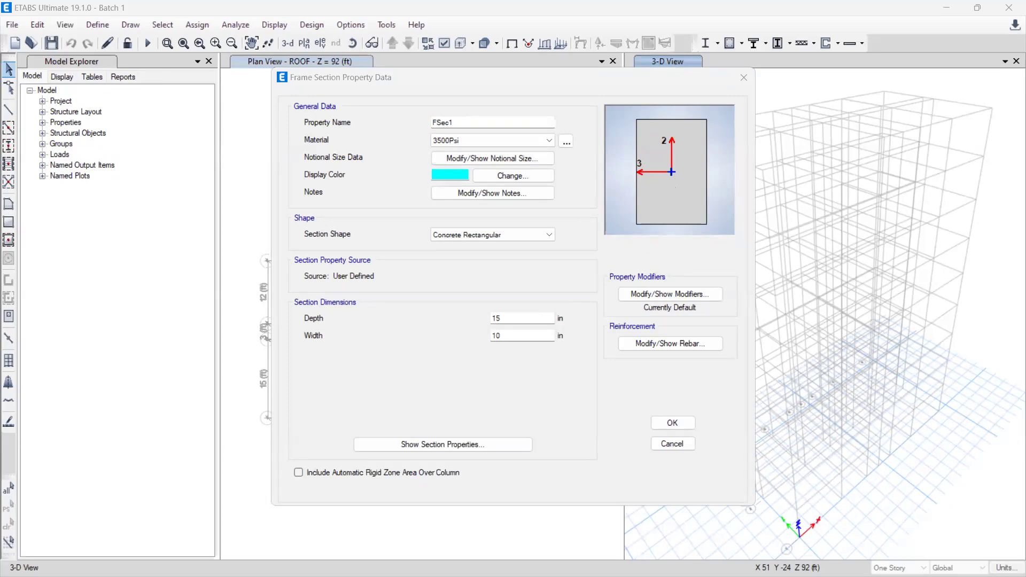
double_click(465, 124)
text(GB )
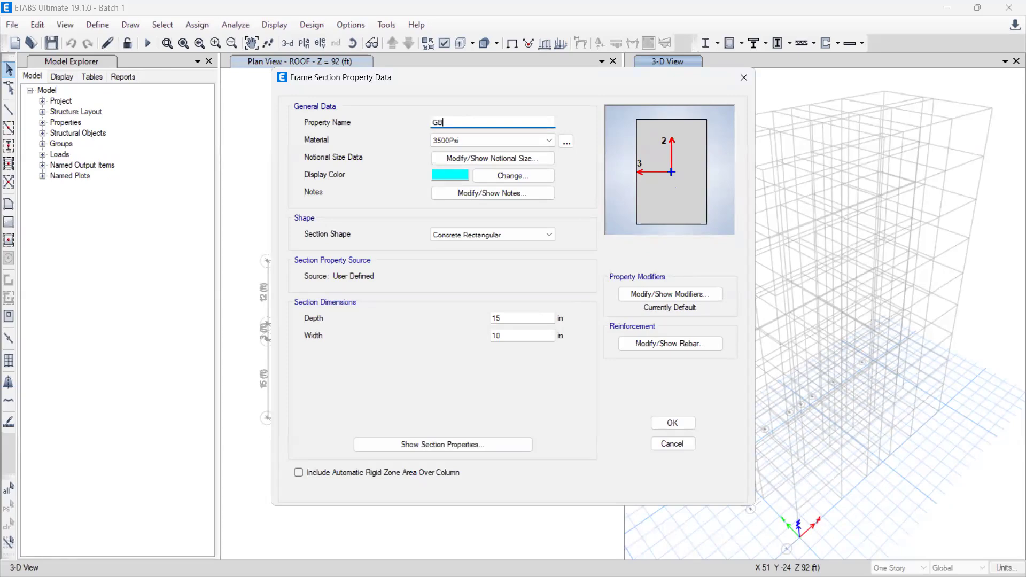
text(12 X 15)
Step: Set the GB 12 X 15 section's depth to 15 in and width to 12 in
click(521, 316)
key(BackSpace)
key(BackSpace)
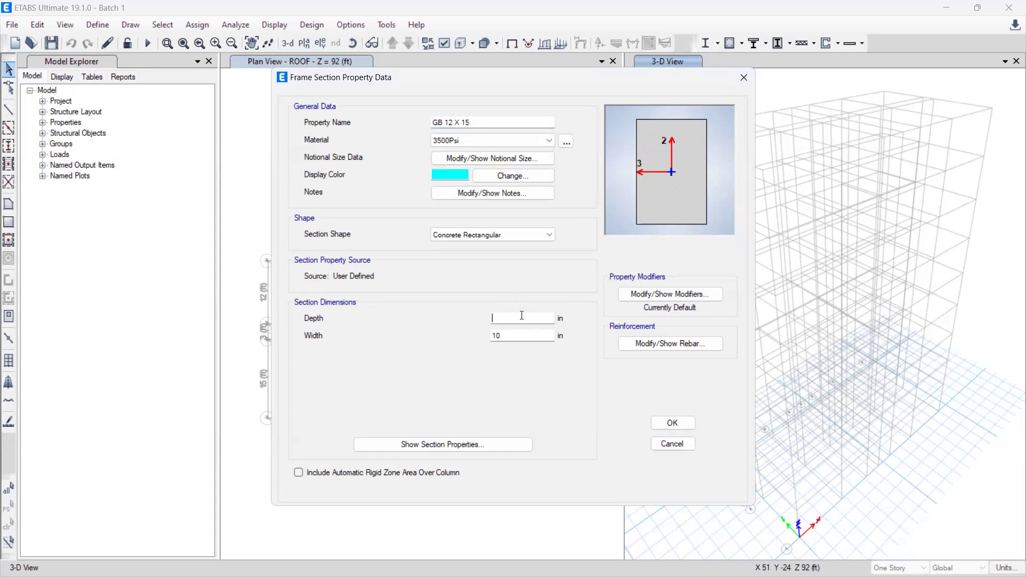
text(15)
double_click(516, 336)
text(12)
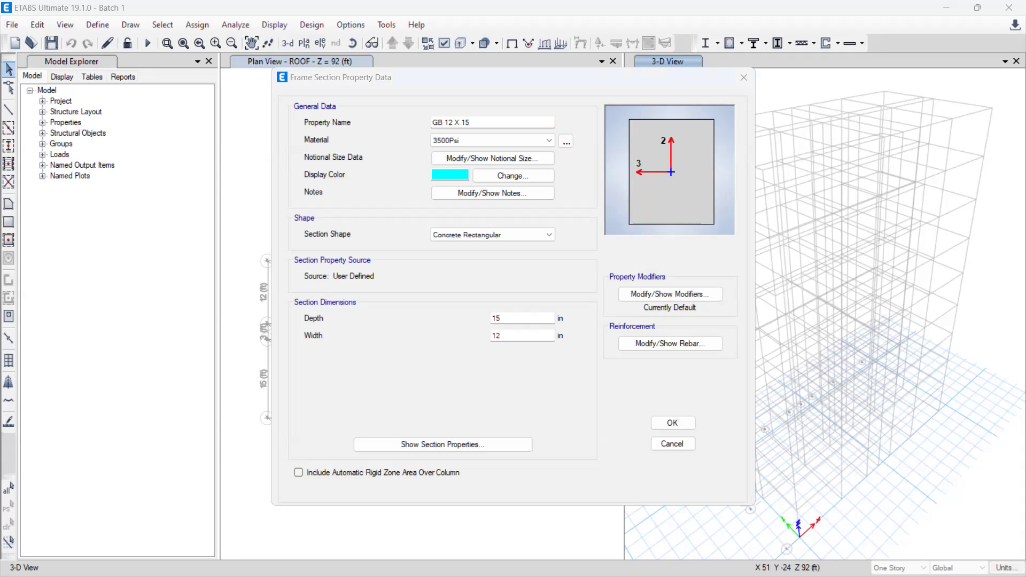
Step: Assign 3000Psi as the grade beam section's material and give it a dark brownish-red display color
click(548, 140)
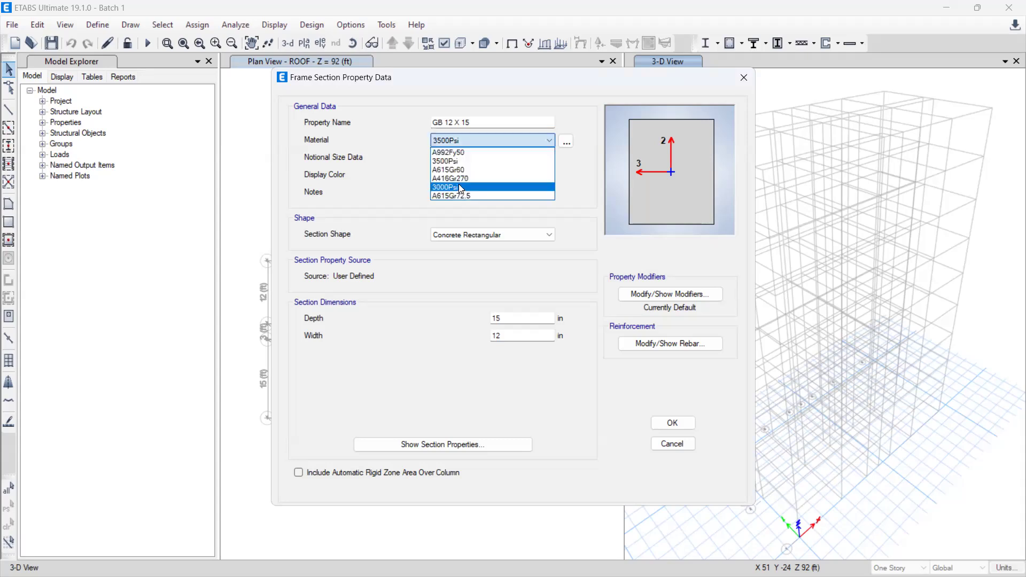
click(490, 176)
click(498, 175)
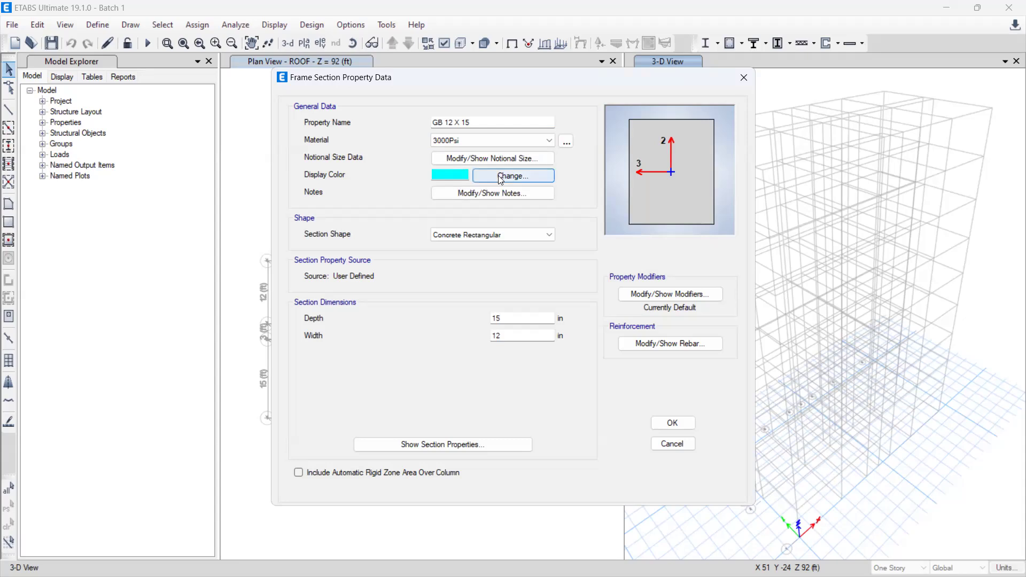
click(375, 190)
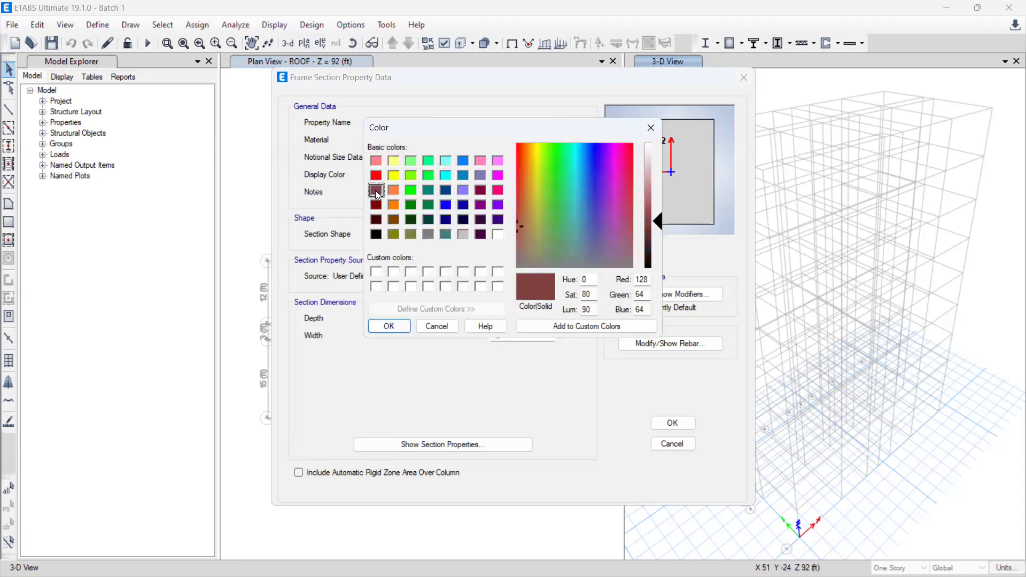
click(671, 427)
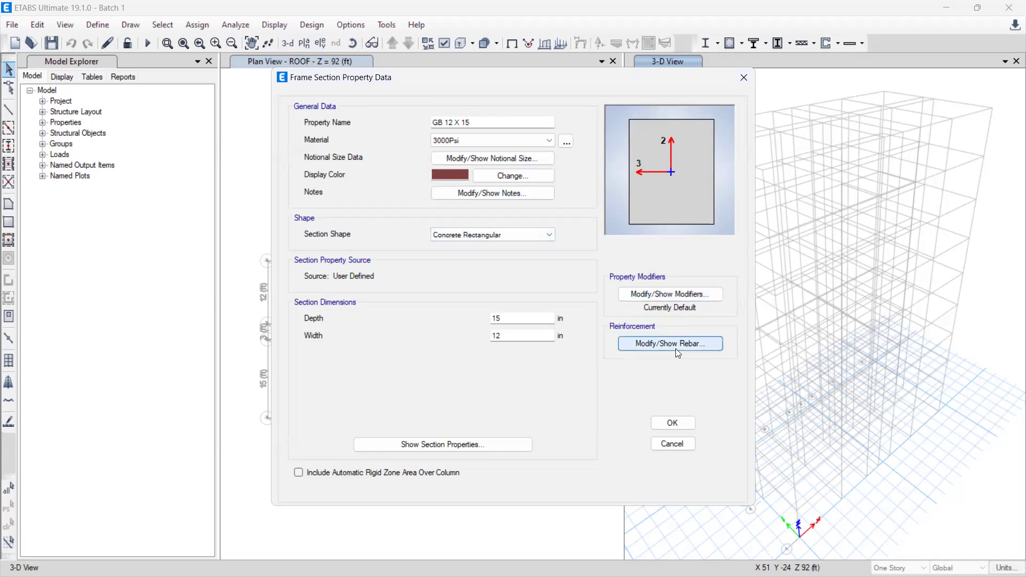
Step: Set the beam's longitudinal rebar cover to 1.5 in for top bars and 2 in for bottom bars, and save the section
click(662, 343)
click(417, 194)
drag(417, 191, 355, 210)
text(22)
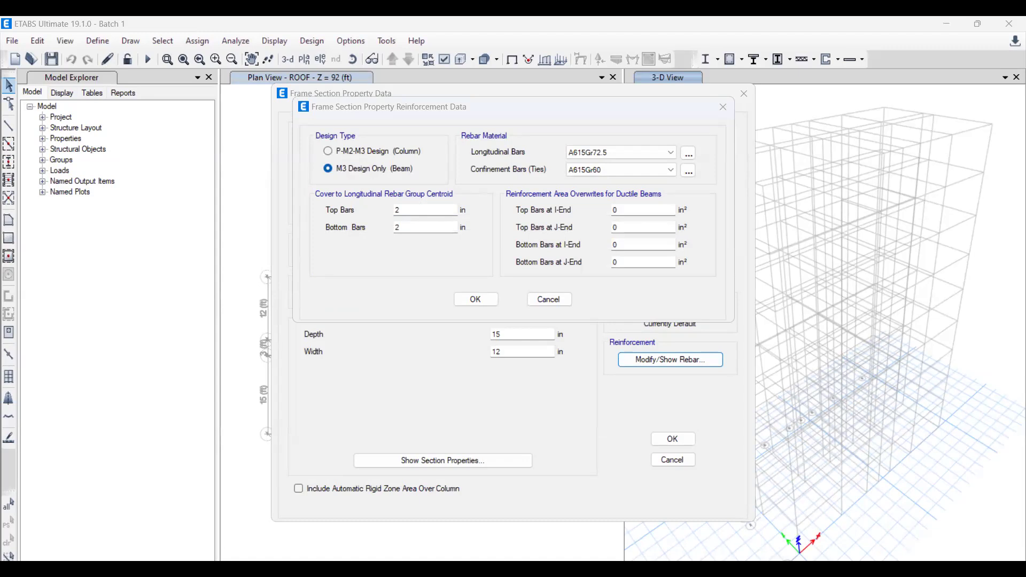
drag(405, 228, 365, 207)
text(1.5)
click(402, 213)
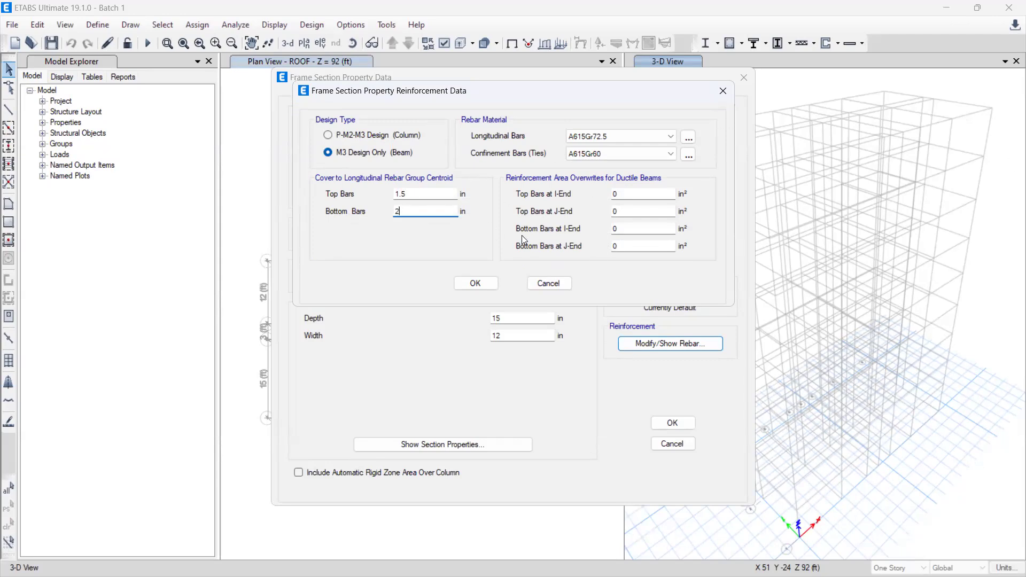
click(475, 284)
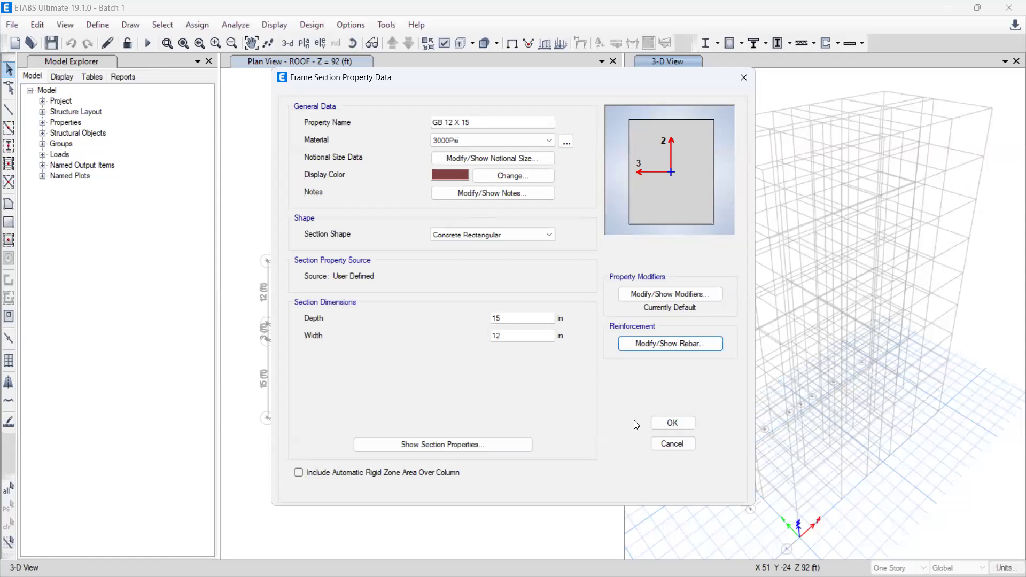
click(674, 425)
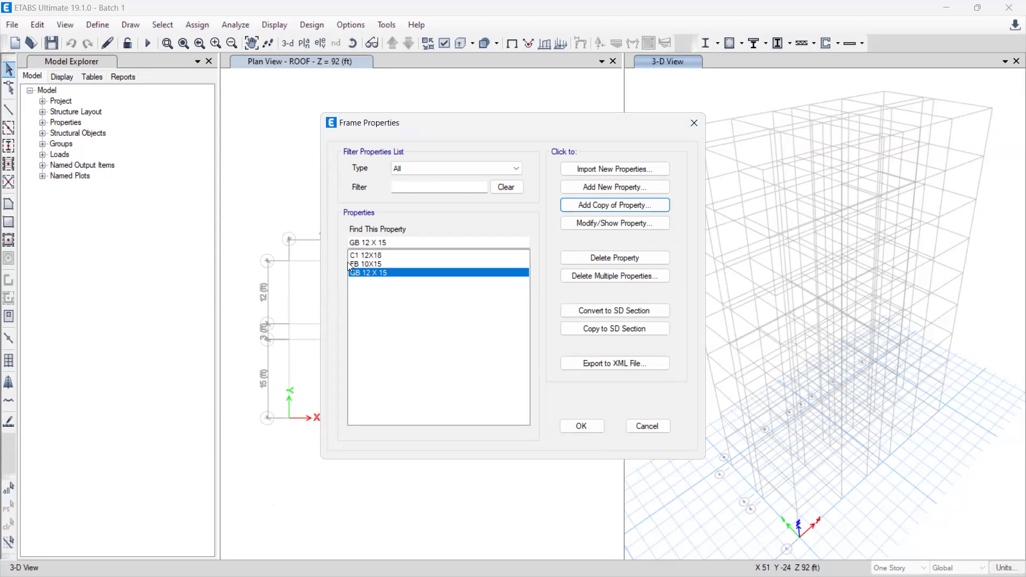
Step: Review the FB 10X15 section's property data and accept the frame property definitions
click(364, 264)
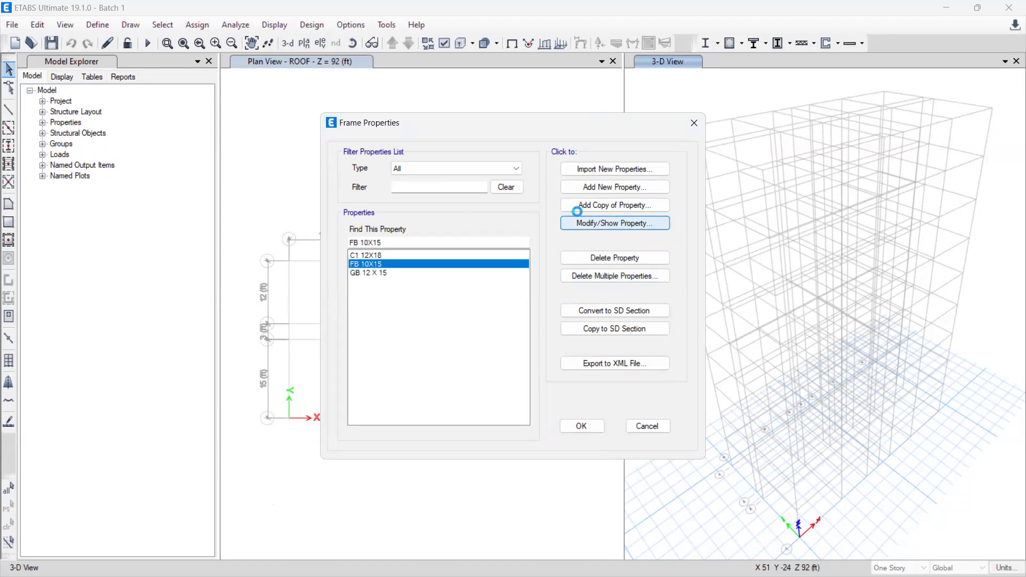
click(575, 224)
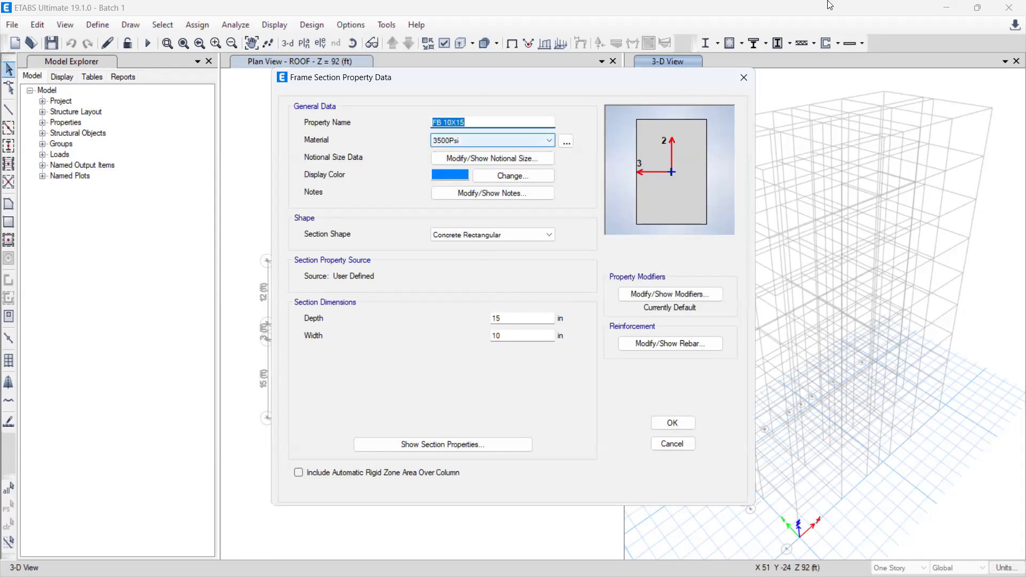
click(675, 427)
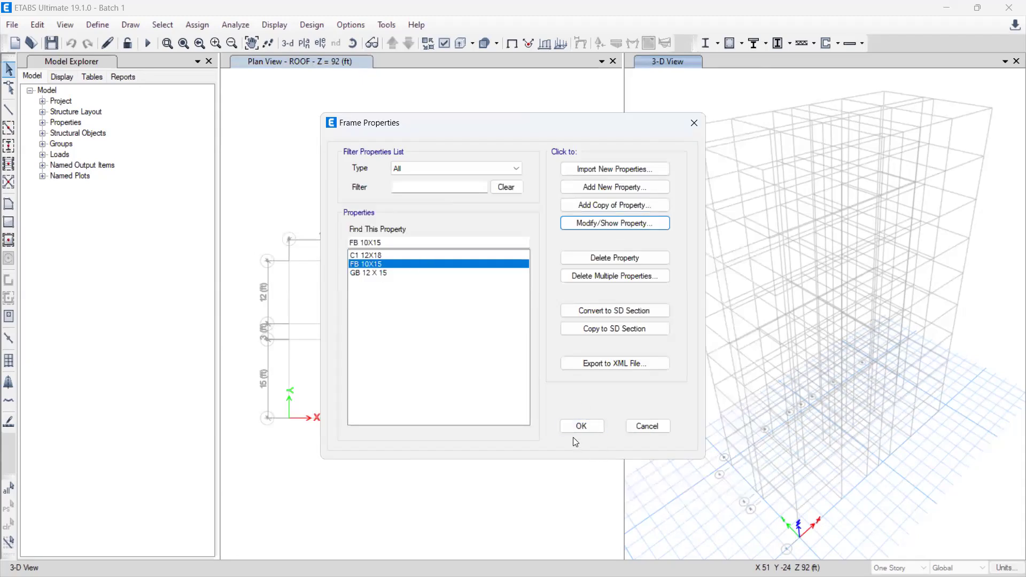
click(574, 428)
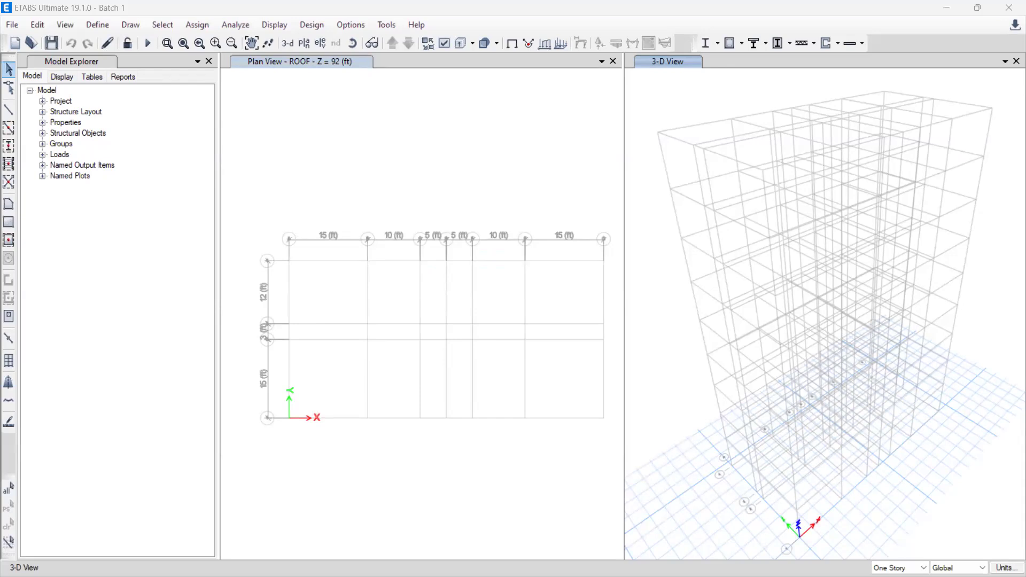
Step: Delete the Plank1 property from the slab section definitions
click(98, 25)
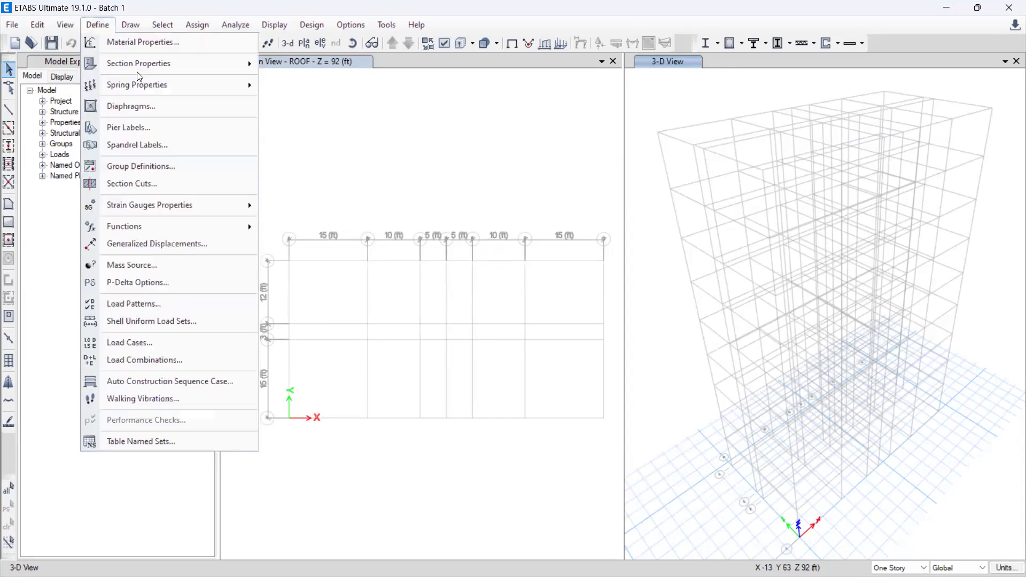
mouse_move(136, 63)
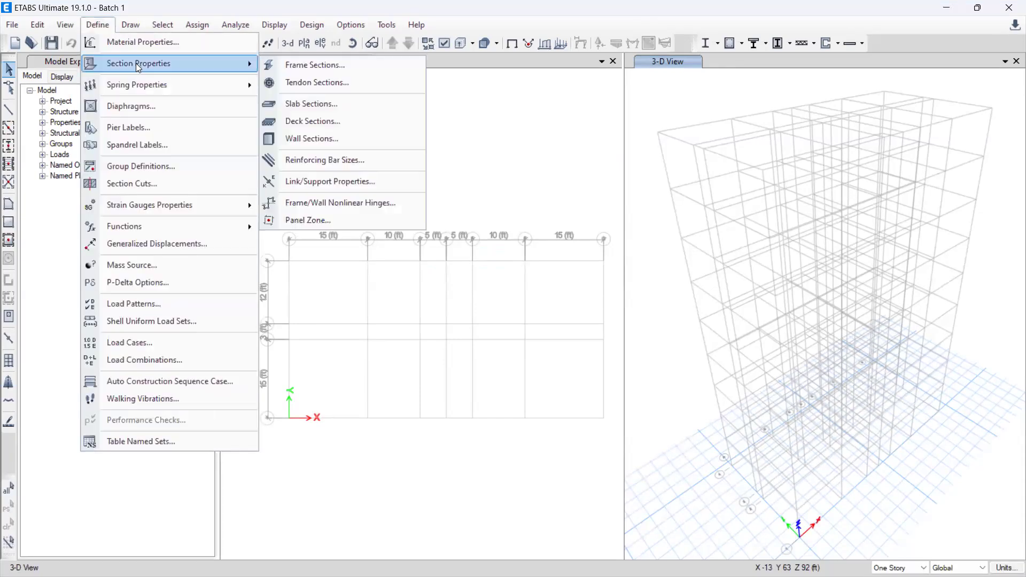
click(309, 110)
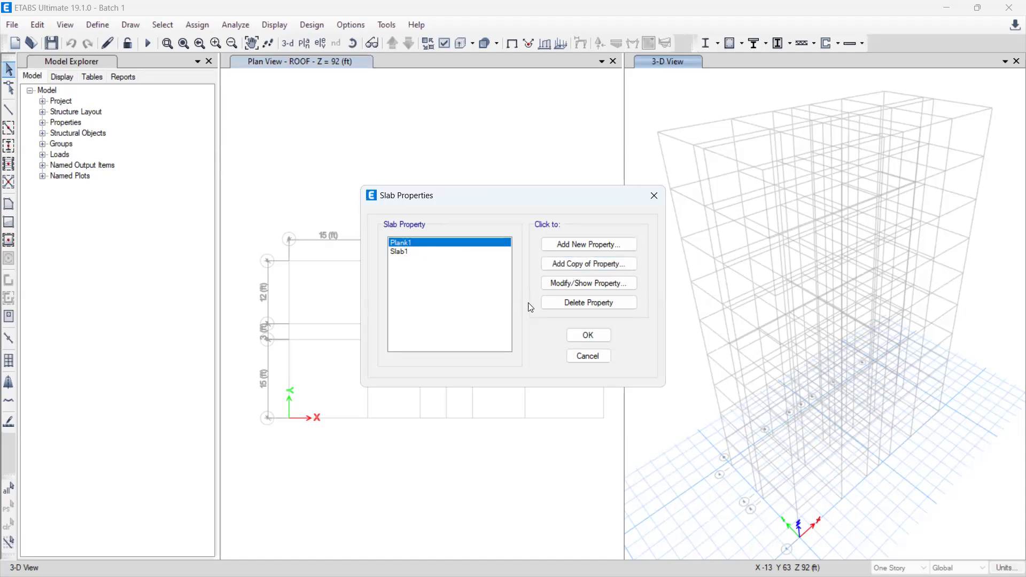
click(558, 304)
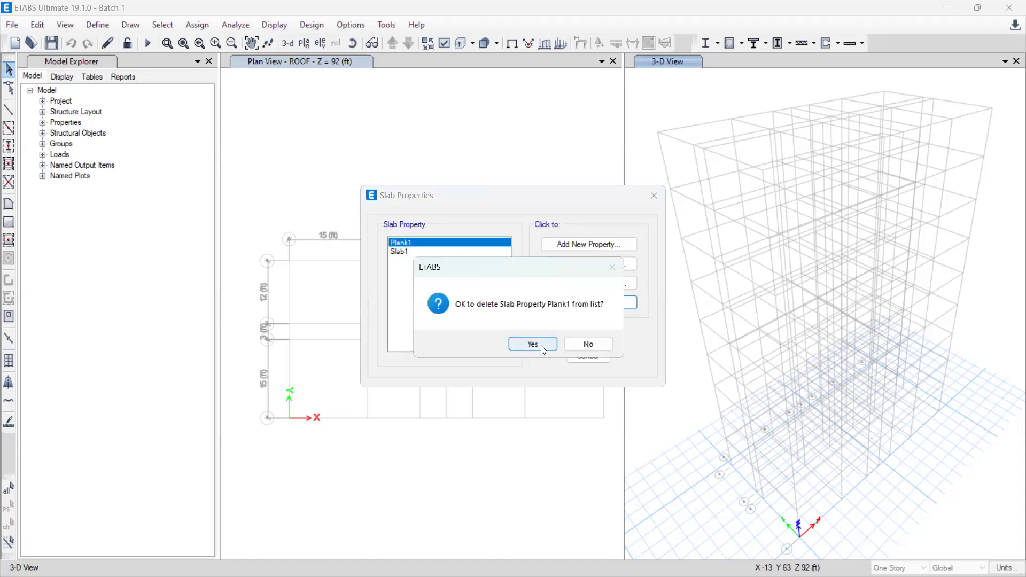
click(541, 344)
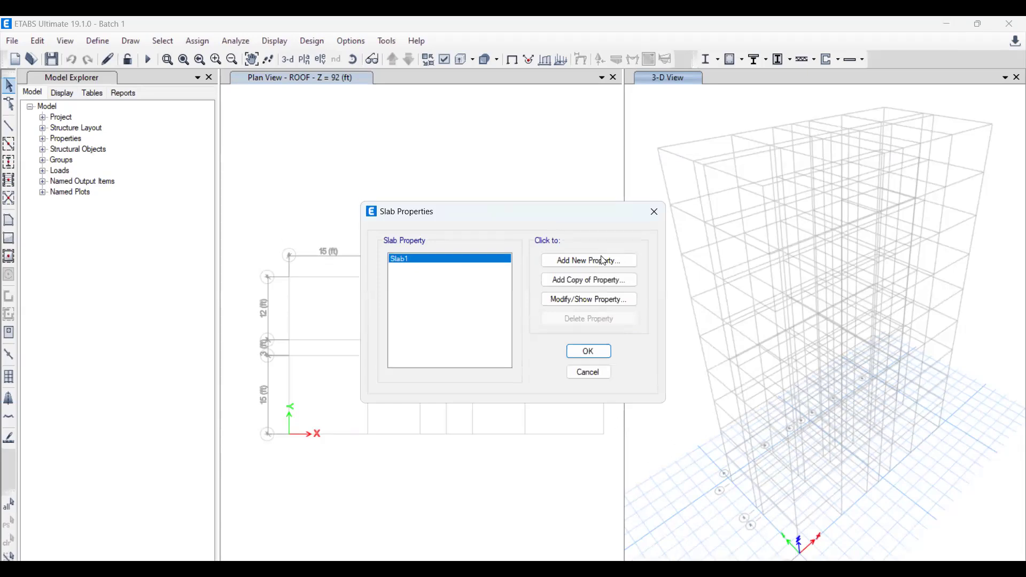
Step: Rename the Slab1 property as Slab5 and set its material to 3000Psi with Shell-Thin modeling
click(595, 284)
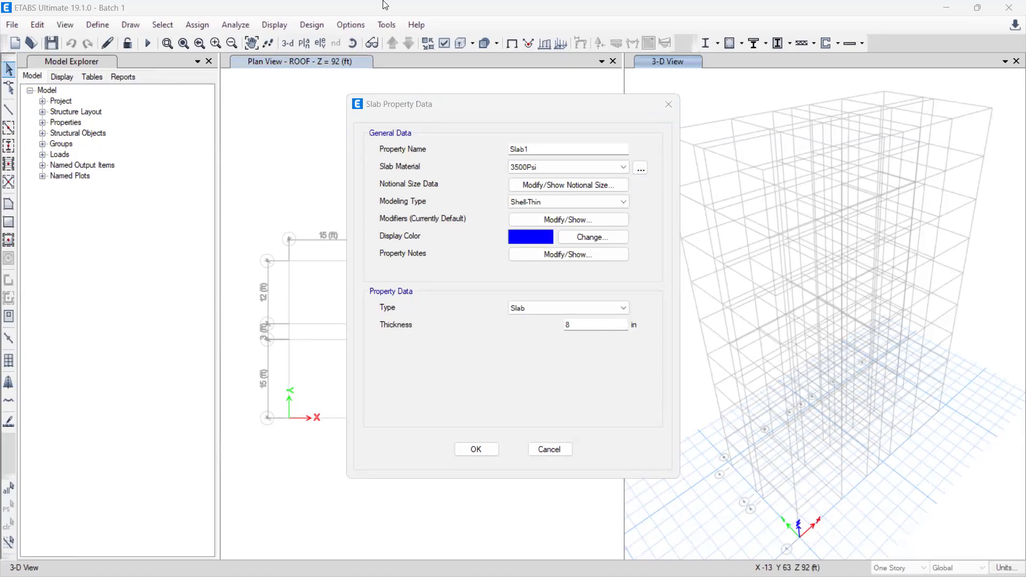
click(537, 147)
click(566, 166)
click(537, 206)
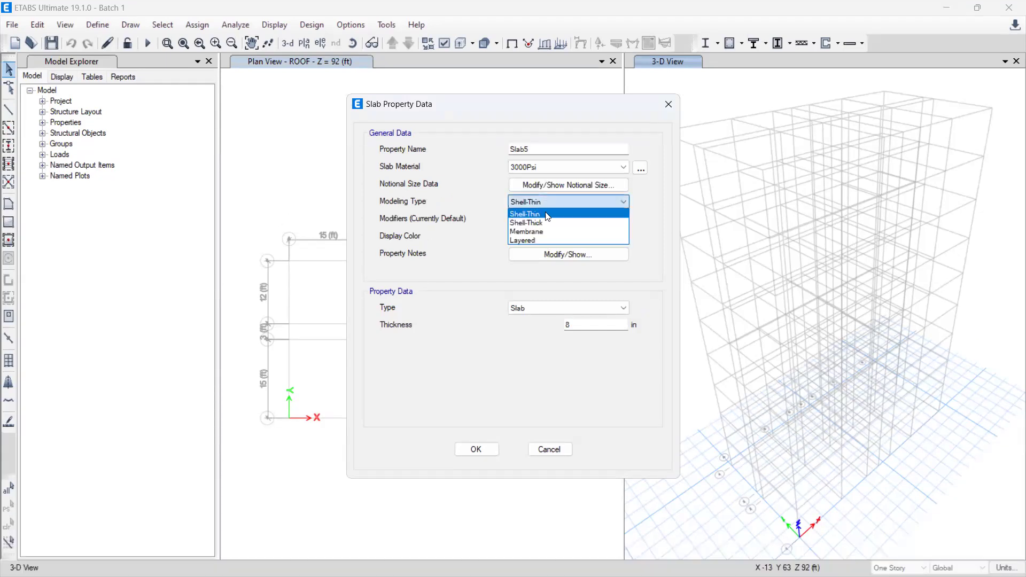
click(547, 215)
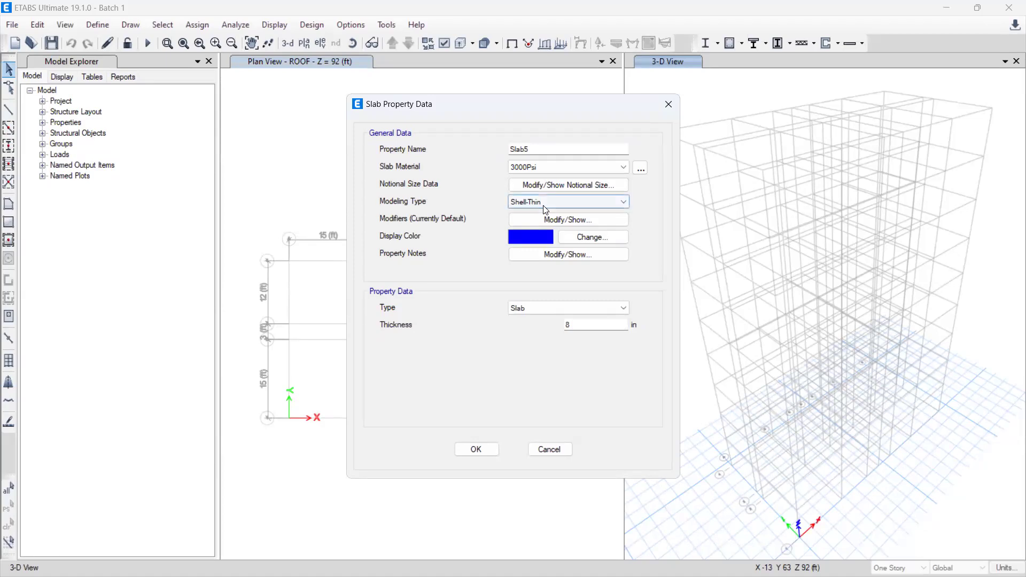
Step: Keep the Slab type for Slab5, set its thickness to 5 in and save the property
click(545, 309)
click(544, 317)
double_click(605, 327)
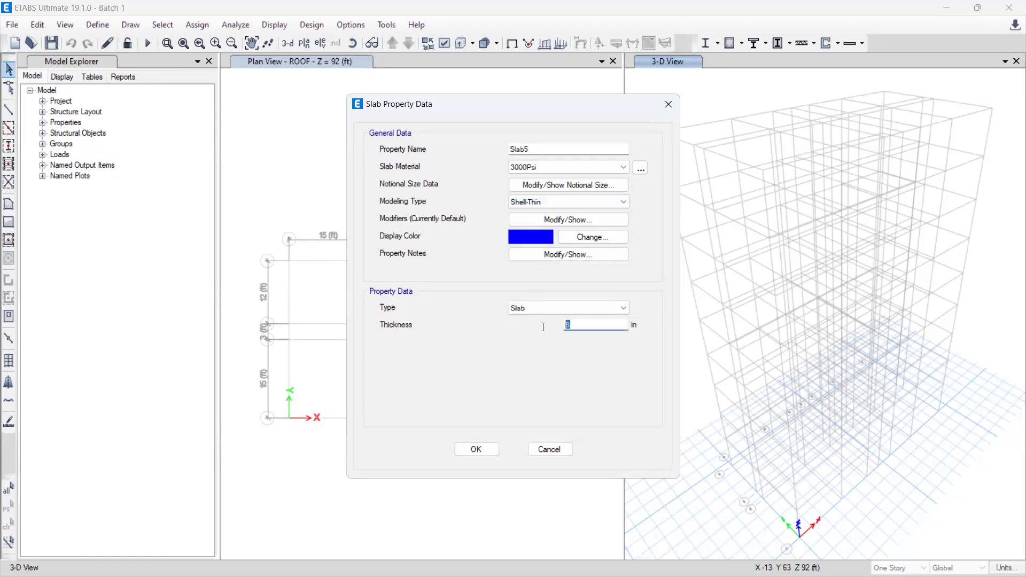
text(5)
click(476, 449)
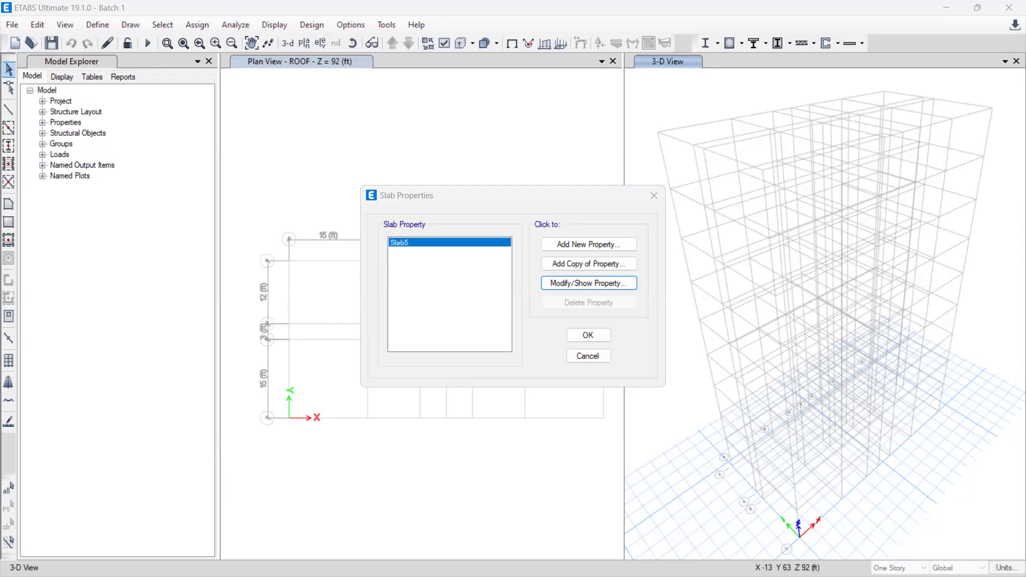
Step: Reopen the Slab5 property, rename it as Slab6 and change its modeling type to Membrane
click(585, 276)
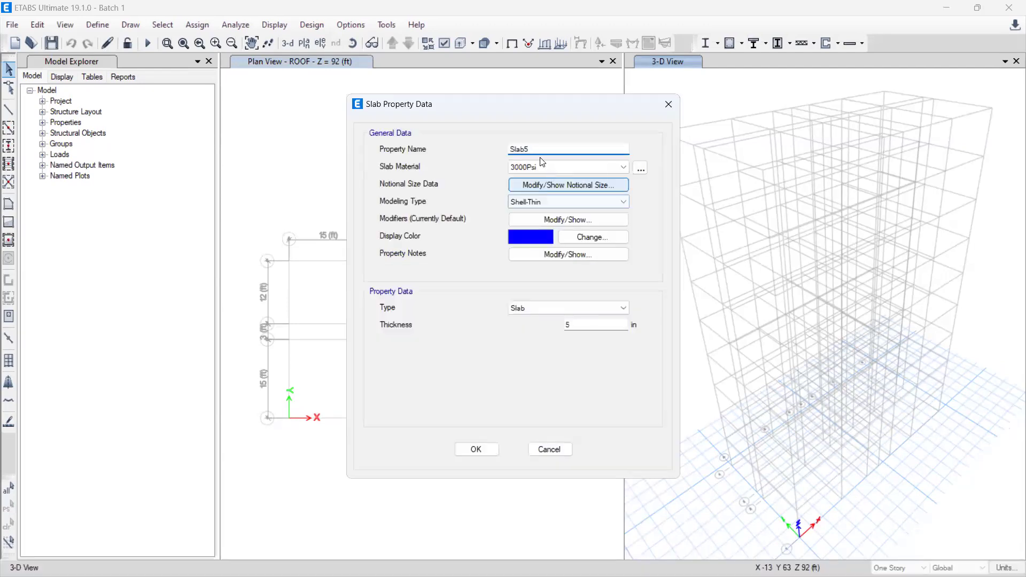
key(BackSpace)
text(6)
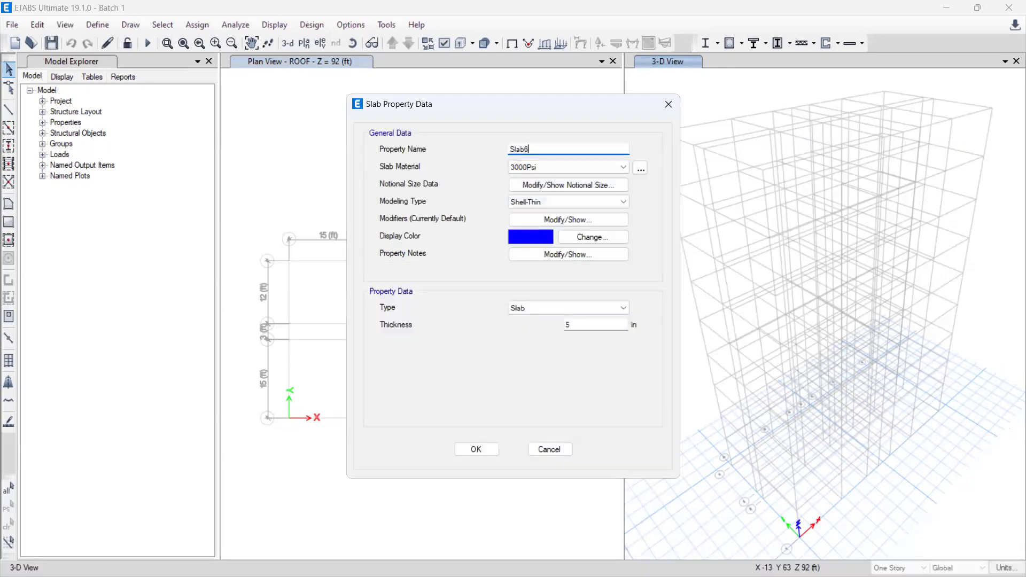
click(533, 204)
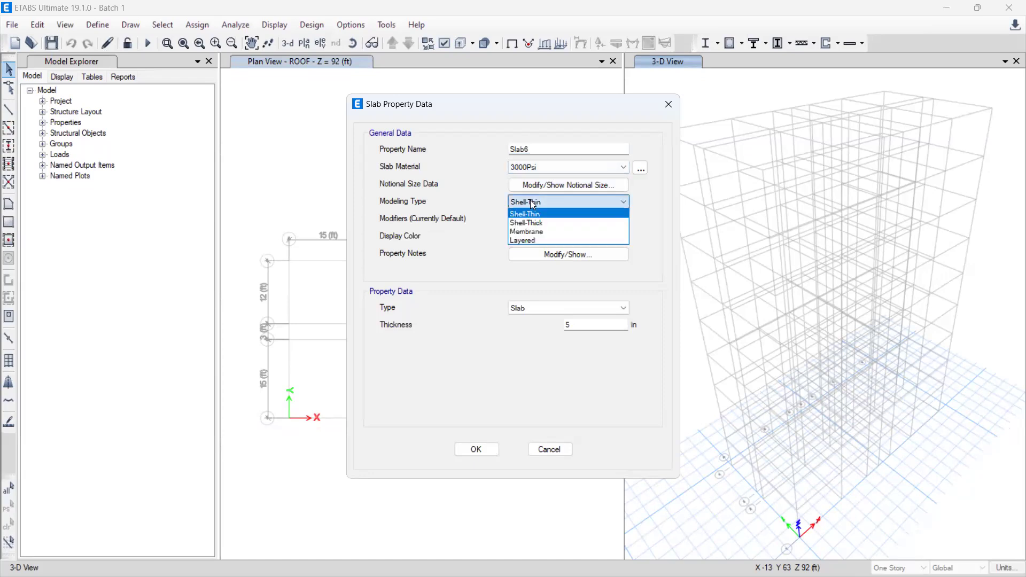
click(546, 232)
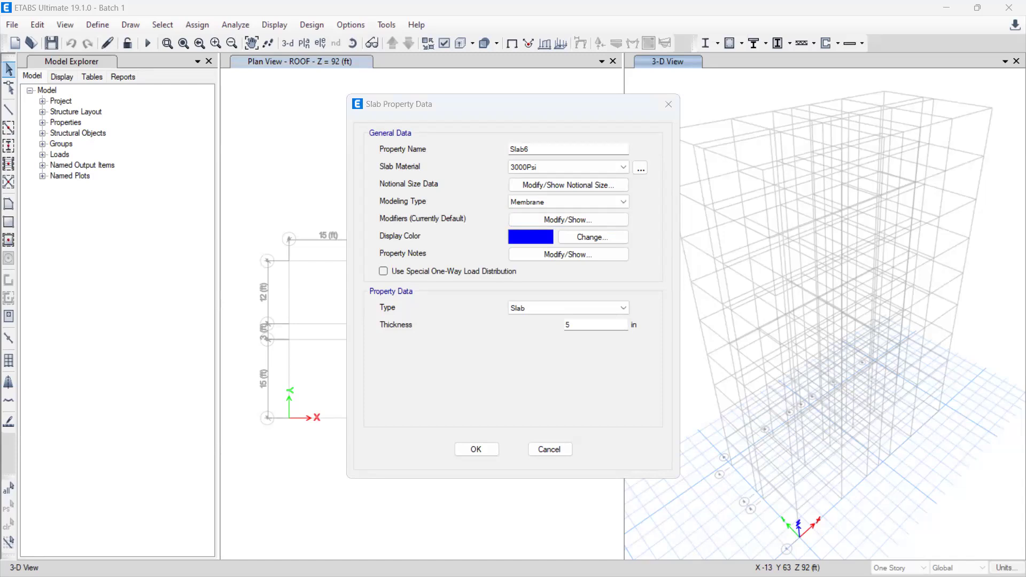
Step: Set the Slab6 thickness to 6 in, enable special one-way load distribution and save the property
double_click(572, 324)
key(BackSpace)
text(6)
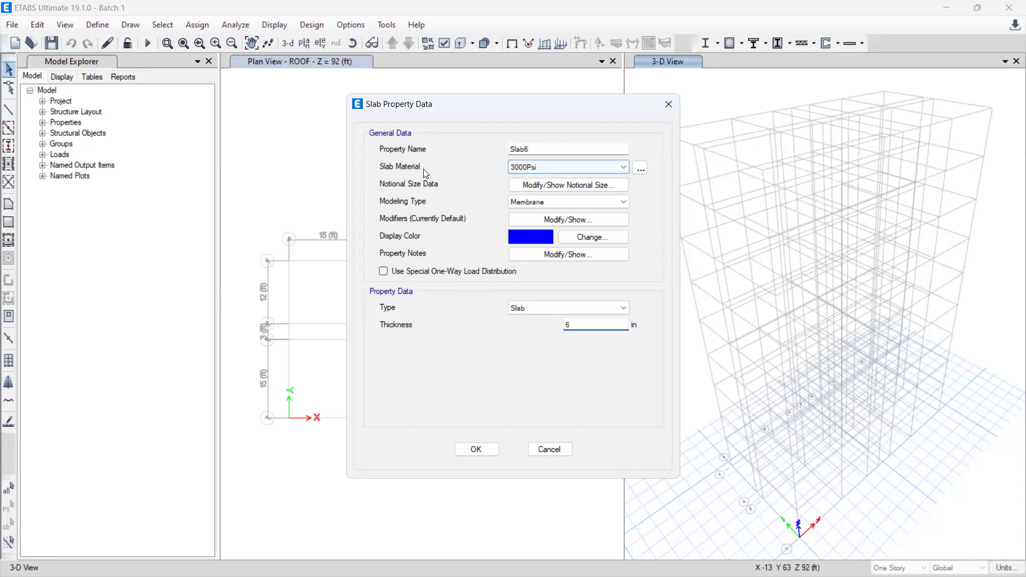
click(393, 276)
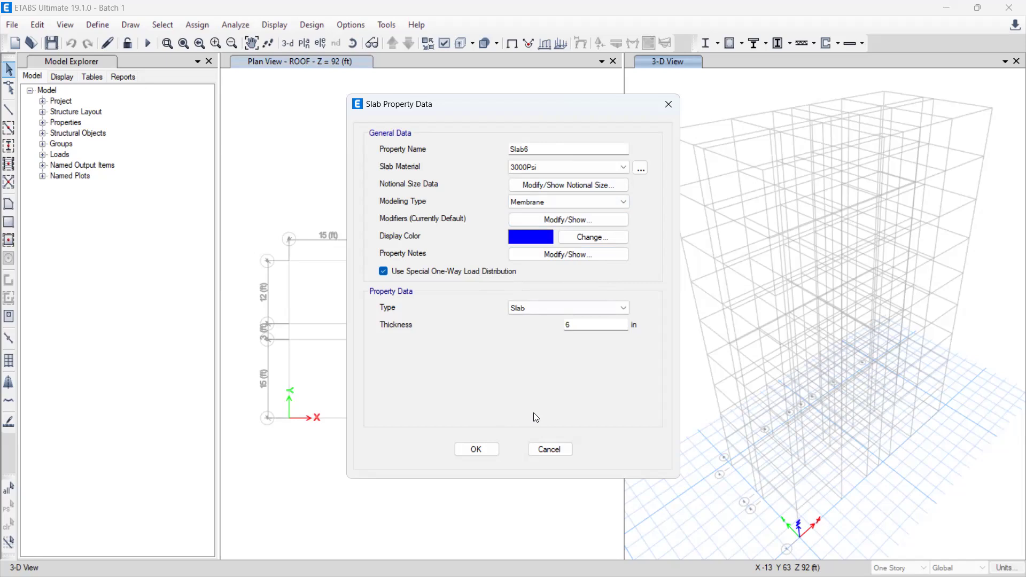
click(477, 450)
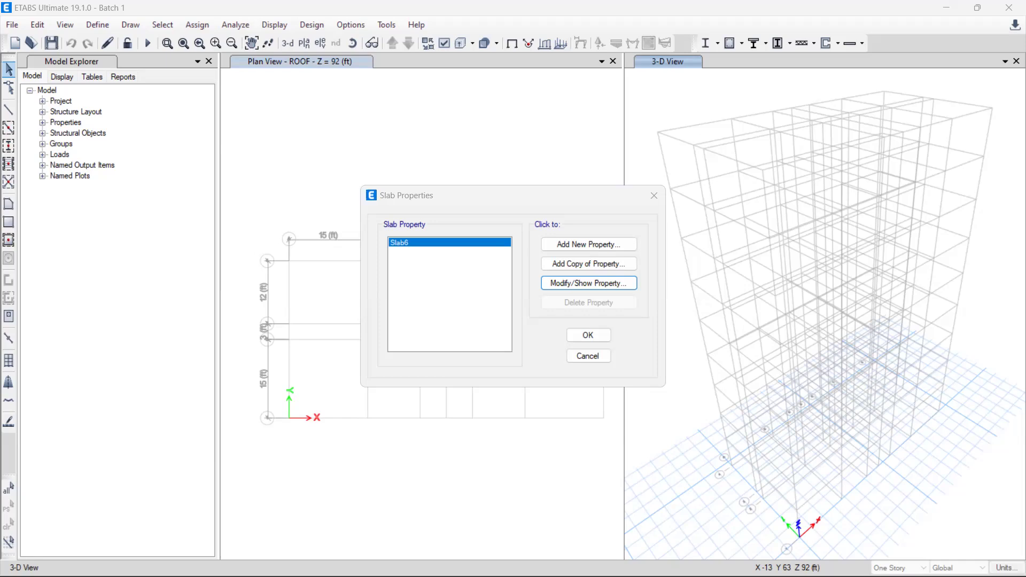
Step: Add a copy of the Slab6 property, name it Slab5 and set its modeling type to Shell-Thin
click(589, 265)
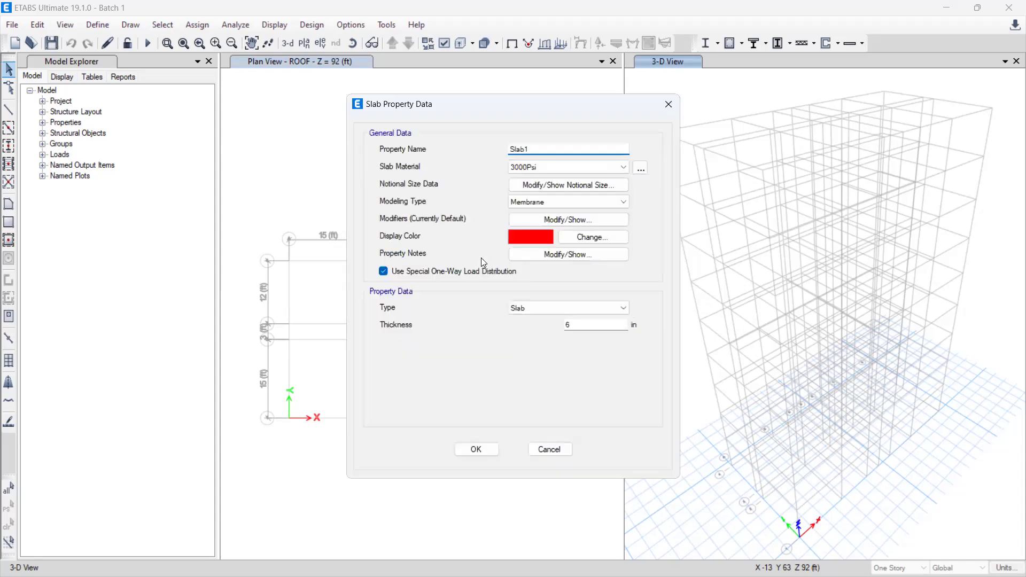
click(535, 148)
key(BackSpace)
text(5)
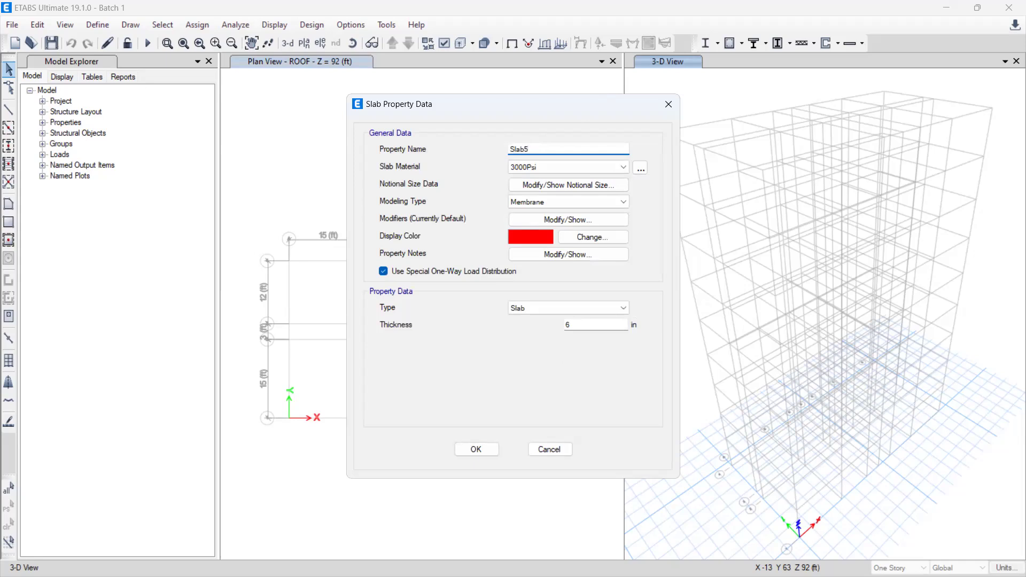
click(548, 201)
click(548, 214)
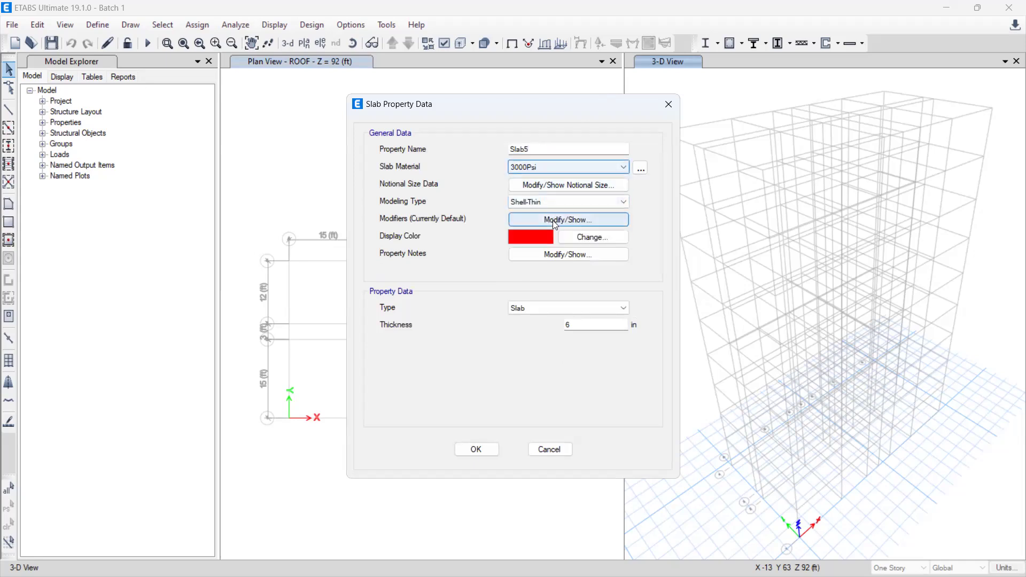
Step: Save the Slab5 property from its thickness setting and accept the slab property definitions
click(585, 326)
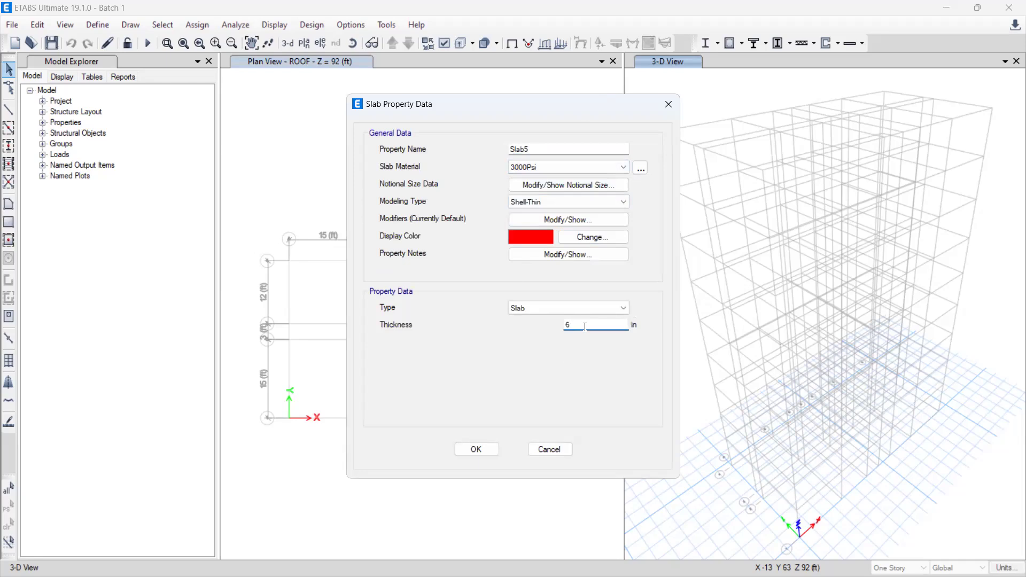
click(473, 453)
click(410, 253)
click(406, 242)
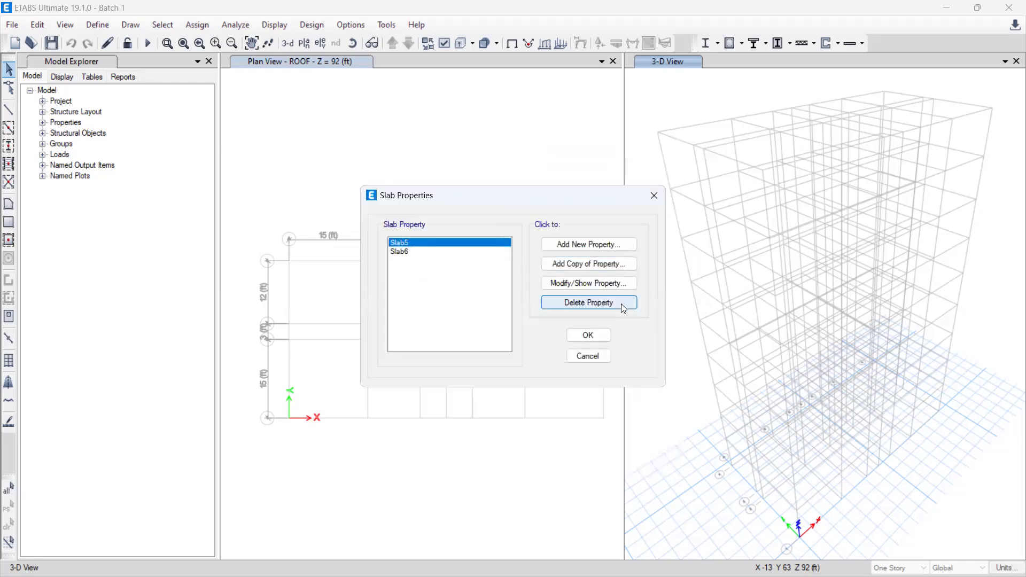
click(584, 337)
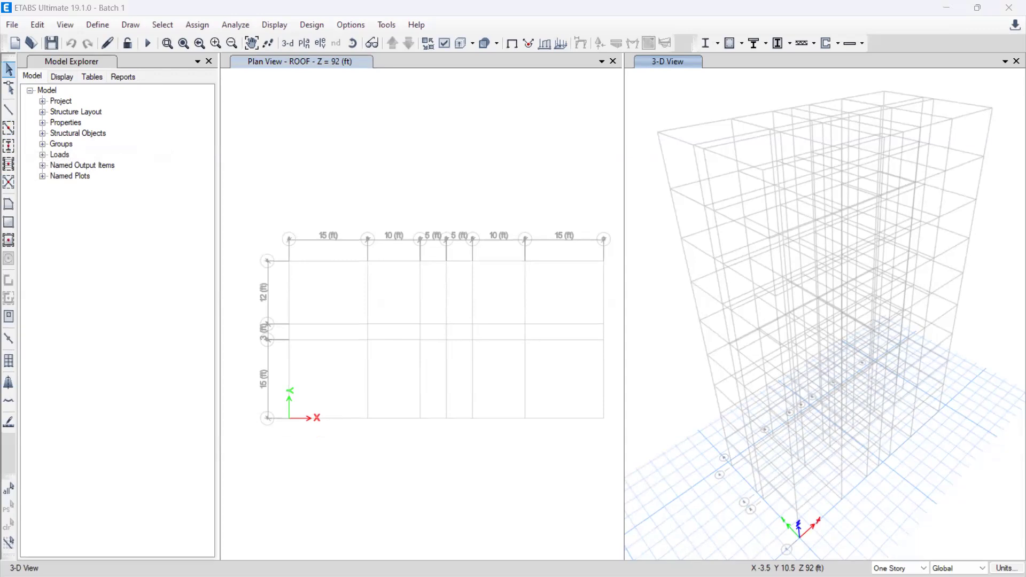
Step: Quick draw a C1 12X18 column with a 0-degree angle at grid point A-4 on the roof story
click(10, 146)
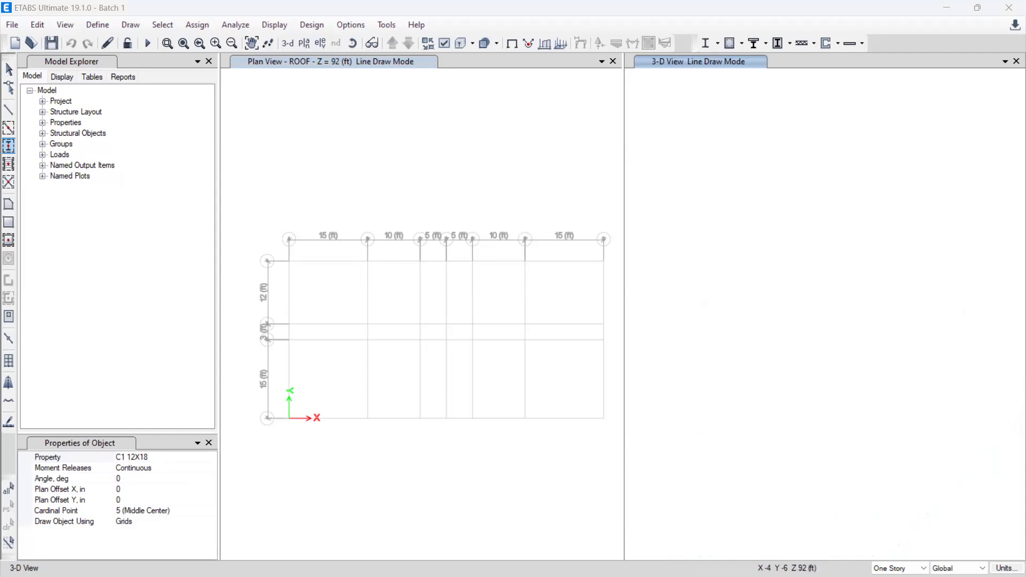
click(290, 262)
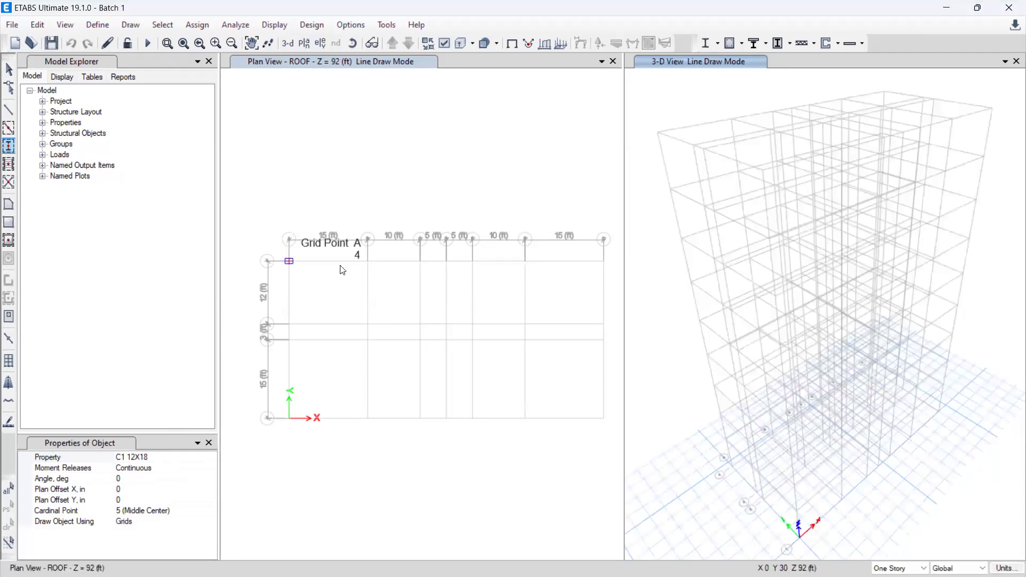
click(290, 260)
scroll(331, 291, up, 2)
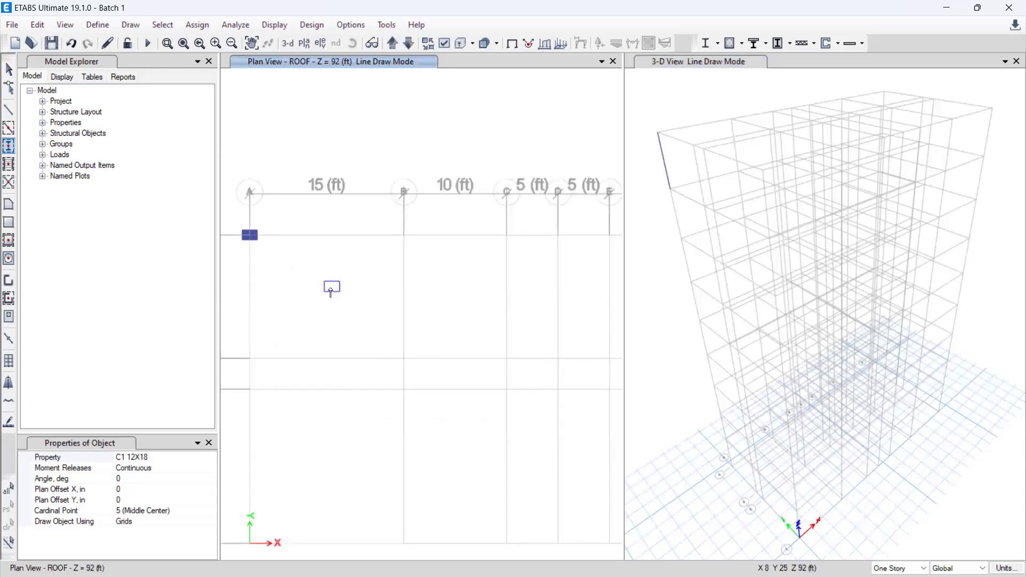
scroll(331, 291, down, 2)
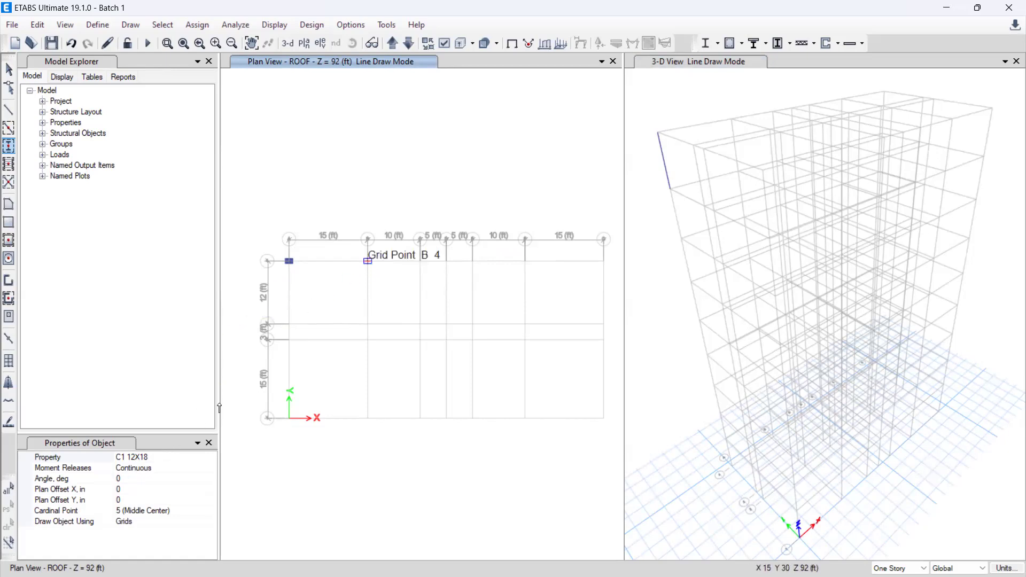
Step: Set the angle for new columns to 90 degrees
click(124, 479)
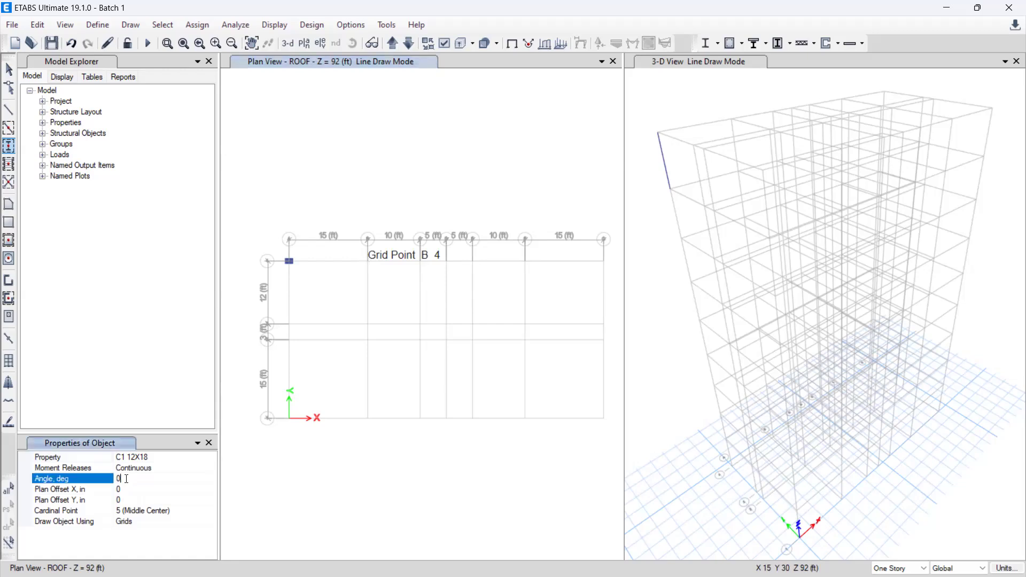
key(BackSpace)
text(90)
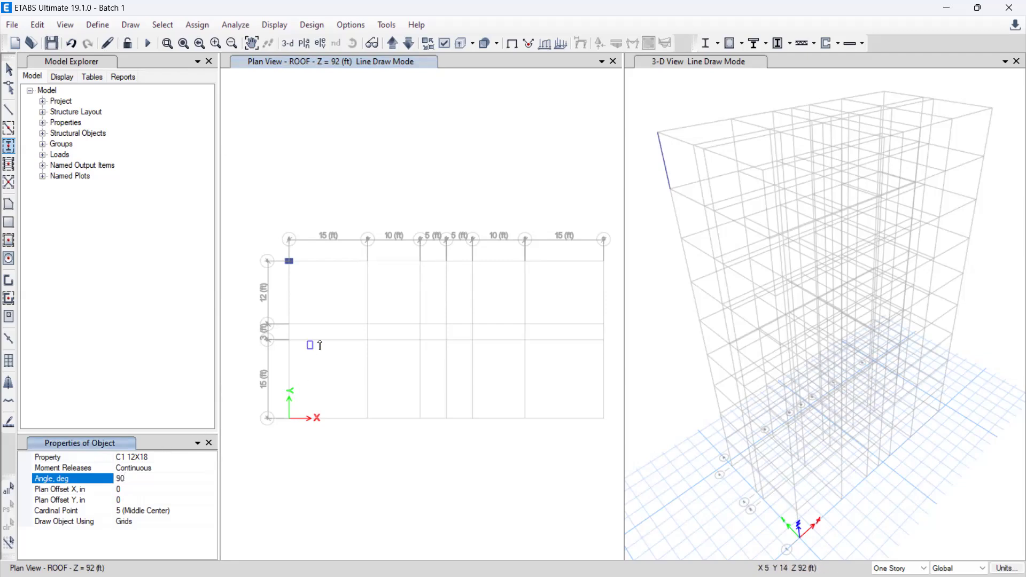
Step: Draw C1 12X18 columns on grid line 4 at B, C, E and the two outermost grid lines beyond E
click(368, 262)
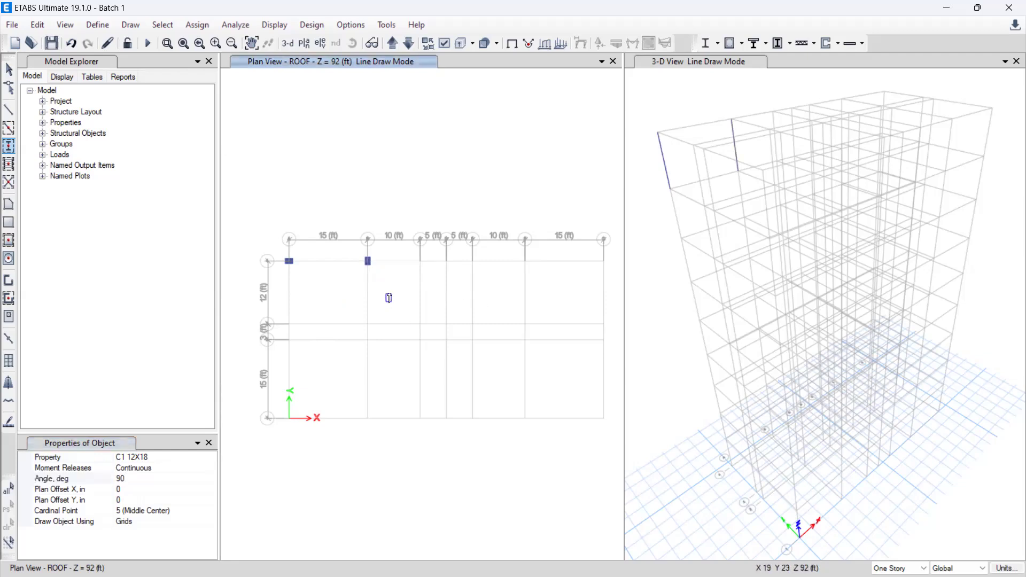
scroll(389, 294, up, 1)
scroll(389, 294, up, 2)
scroll(389, 294, down, 3)
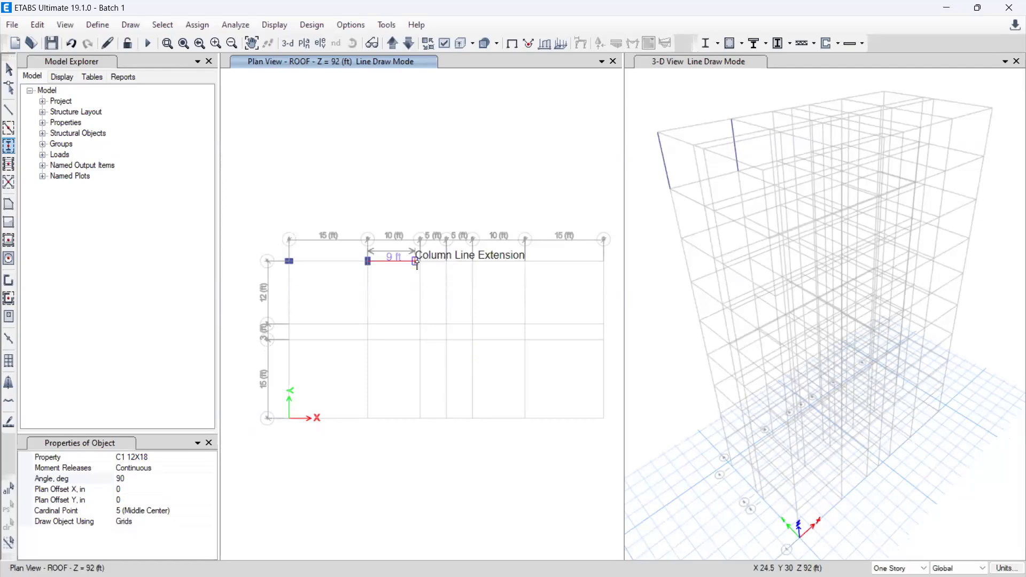
click(419, 262)
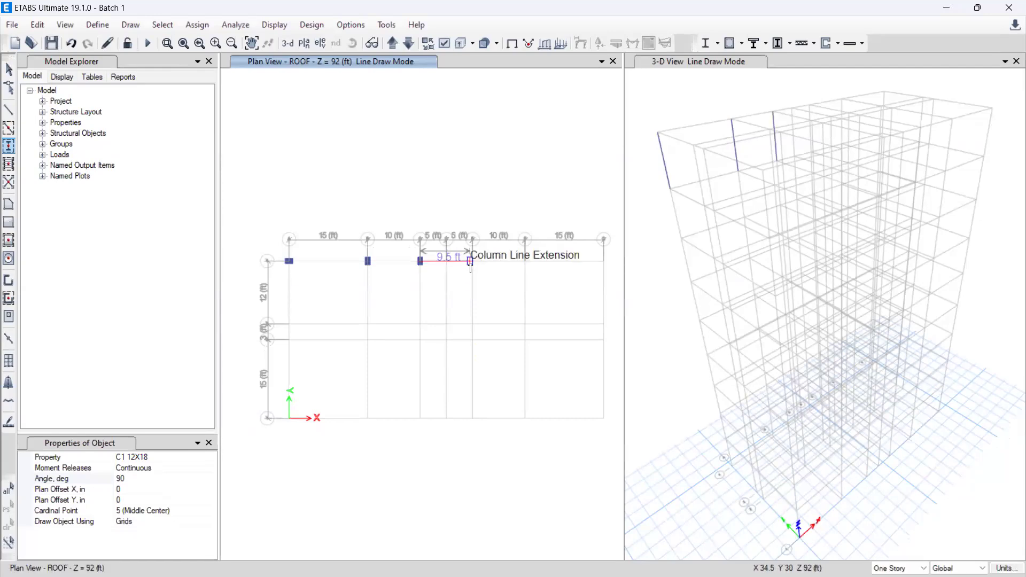
click(471, 262)
click(525, 261)
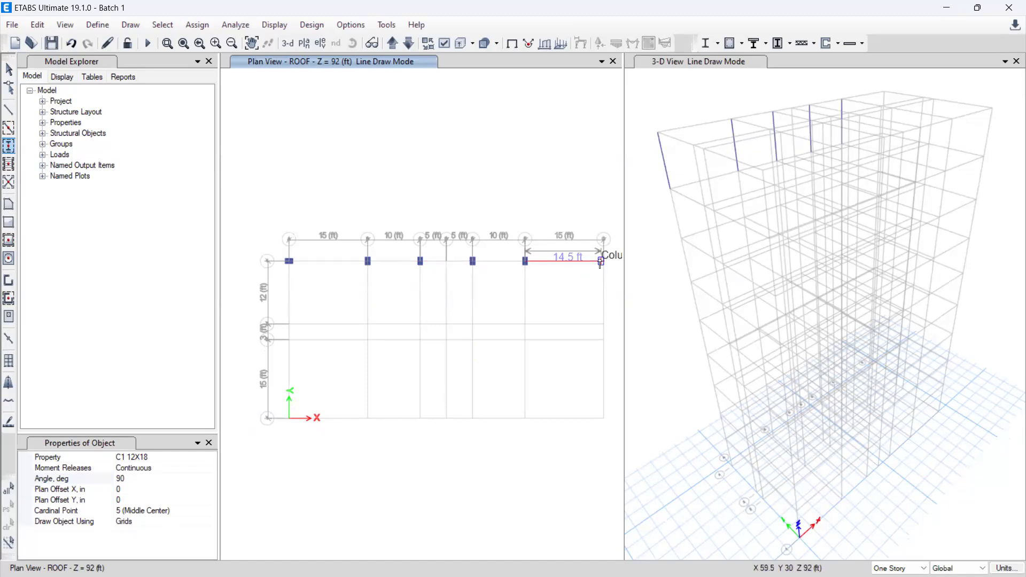
click(602, 262)
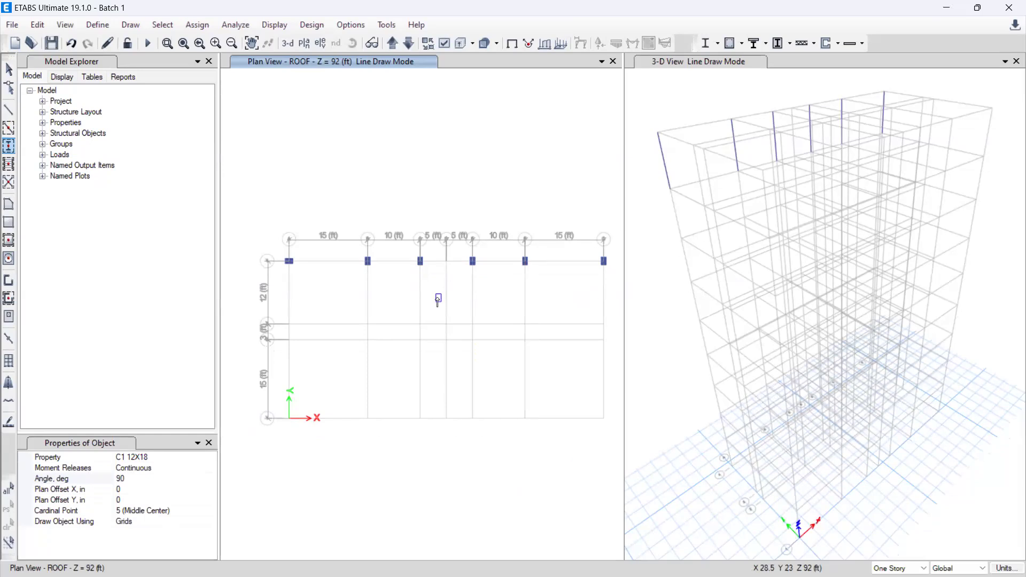
Step: Choose C1 12X18 as the section for new columns and close the object properties
click(159, 458)
click(211, 458)
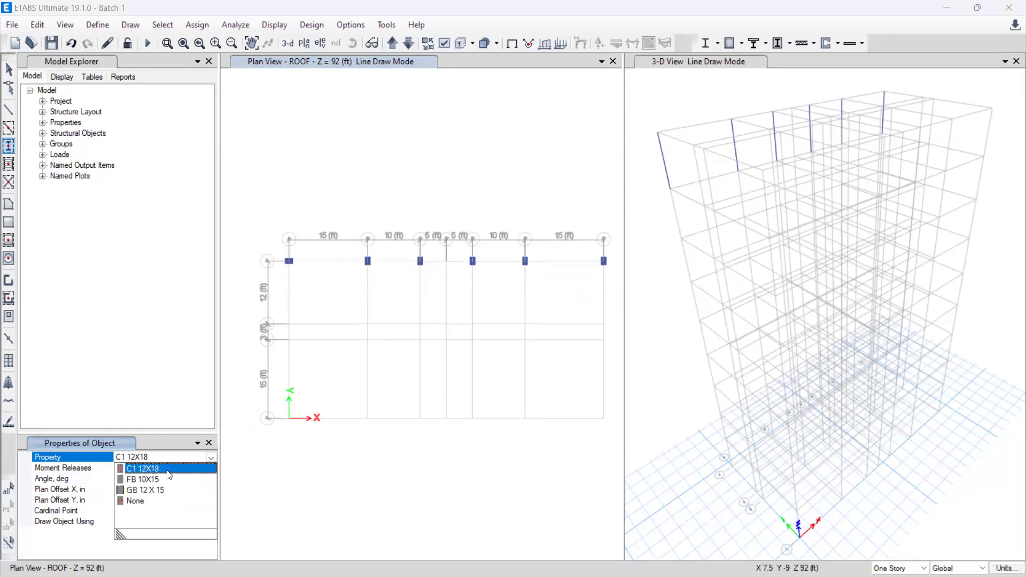
click(167, 470)
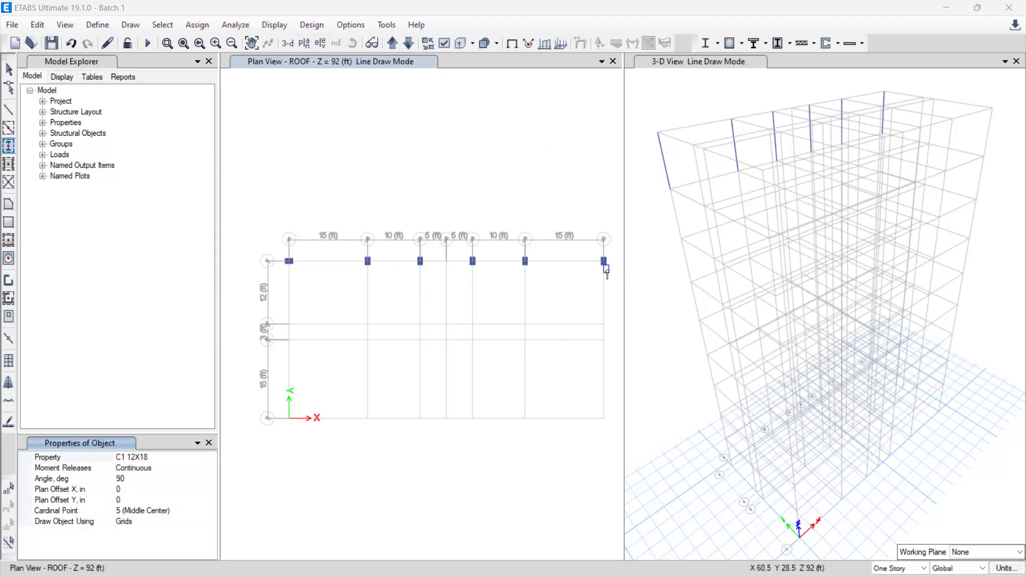
click(208, 443)
Step: Leave column drawing and delete all the roof-story columns along grid line 4
drag(612, 272, 275, 249)
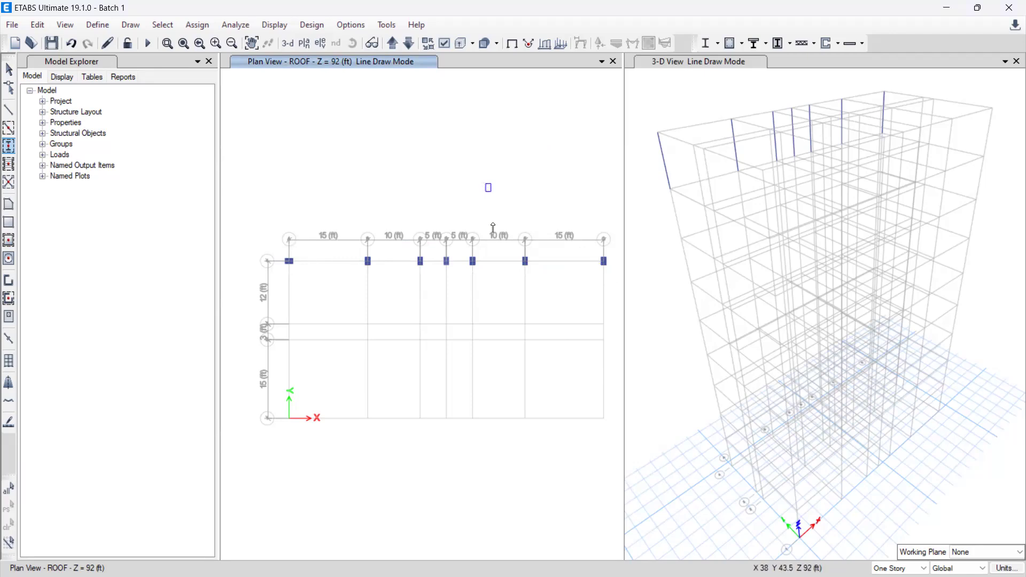
key(Escape)
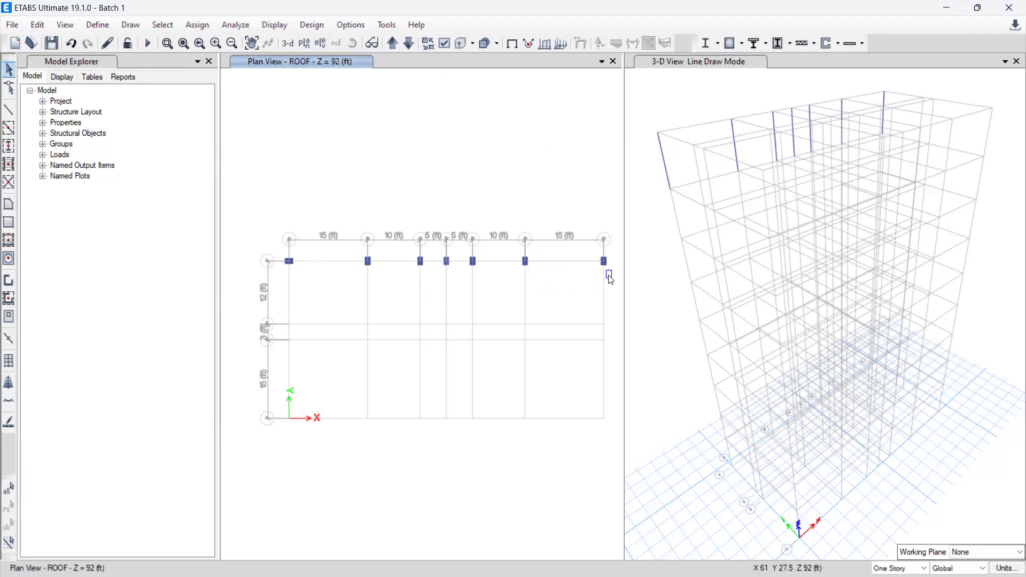
click(604, 261)
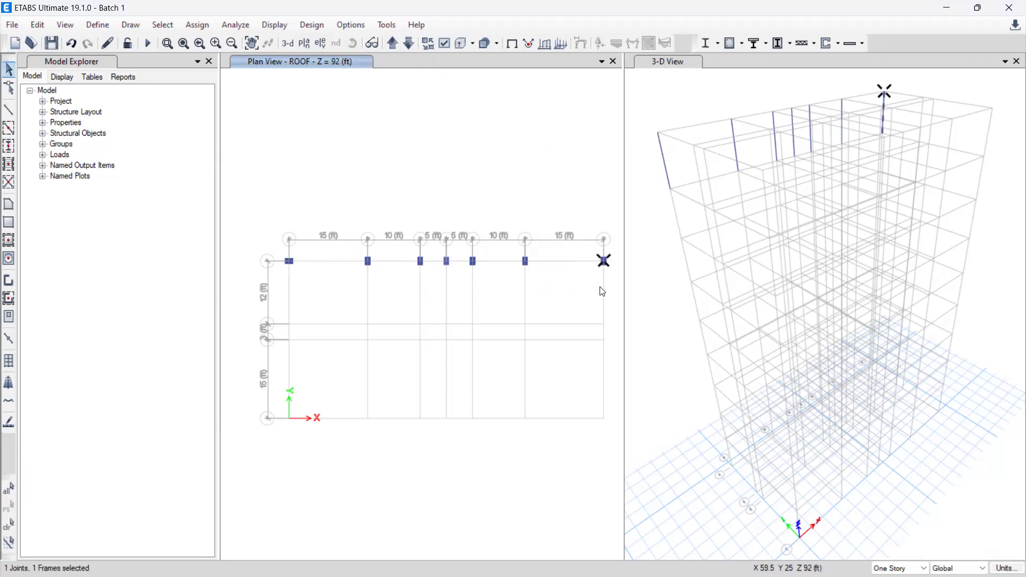
key(Delete)
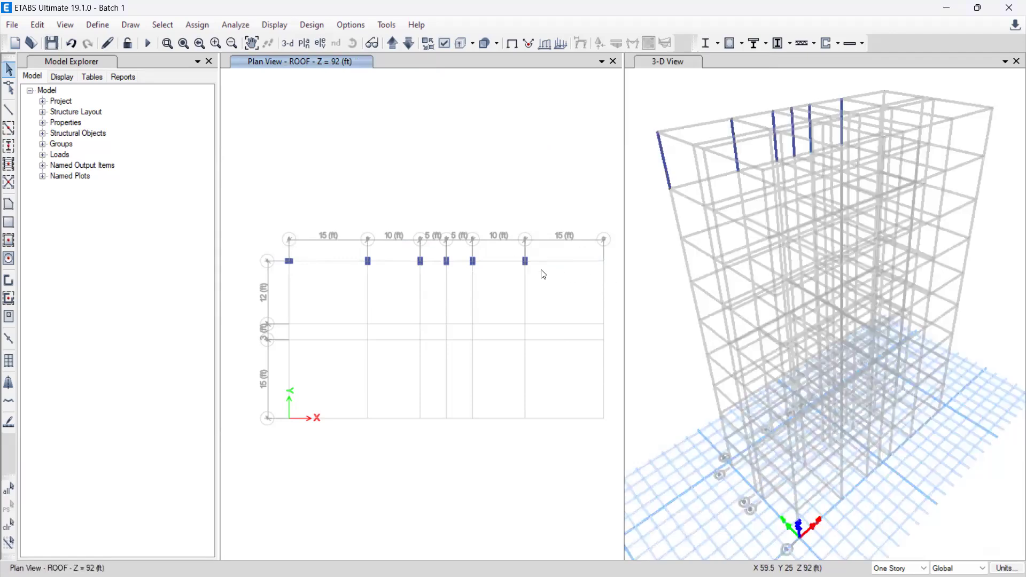
click(540, 275)
key(Delete)
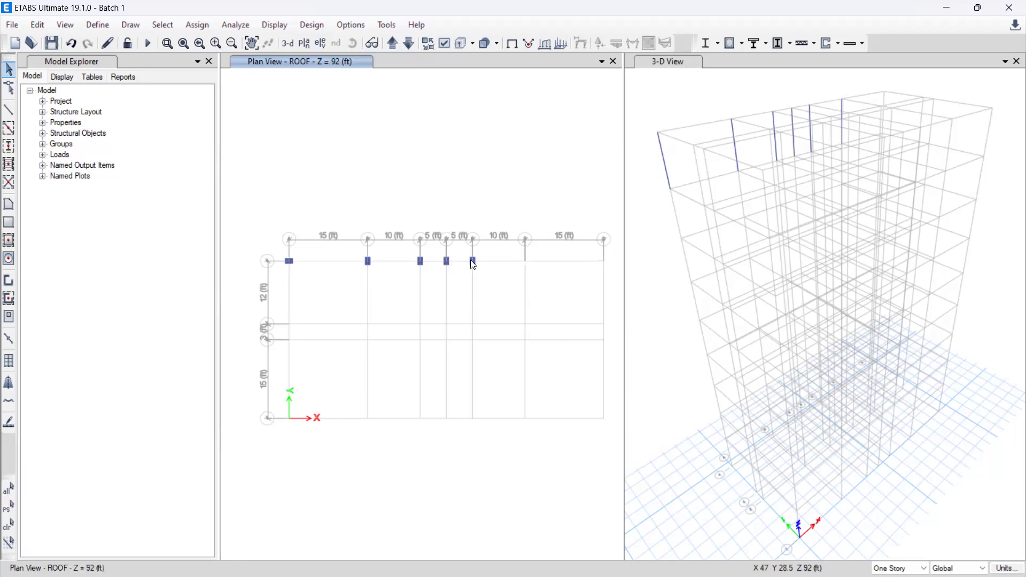
drag(495, 275, 276, 256)
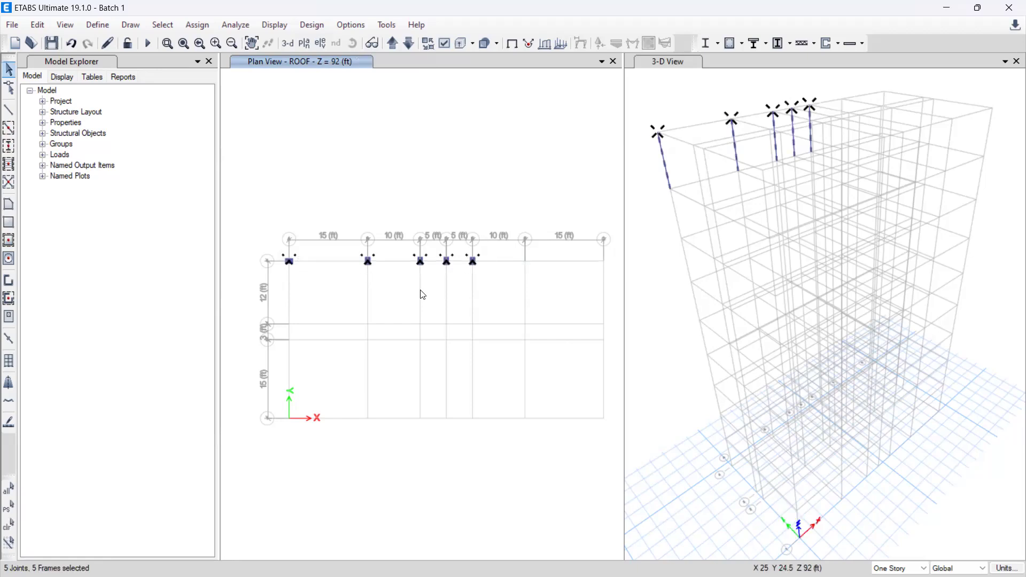
key(Delete)
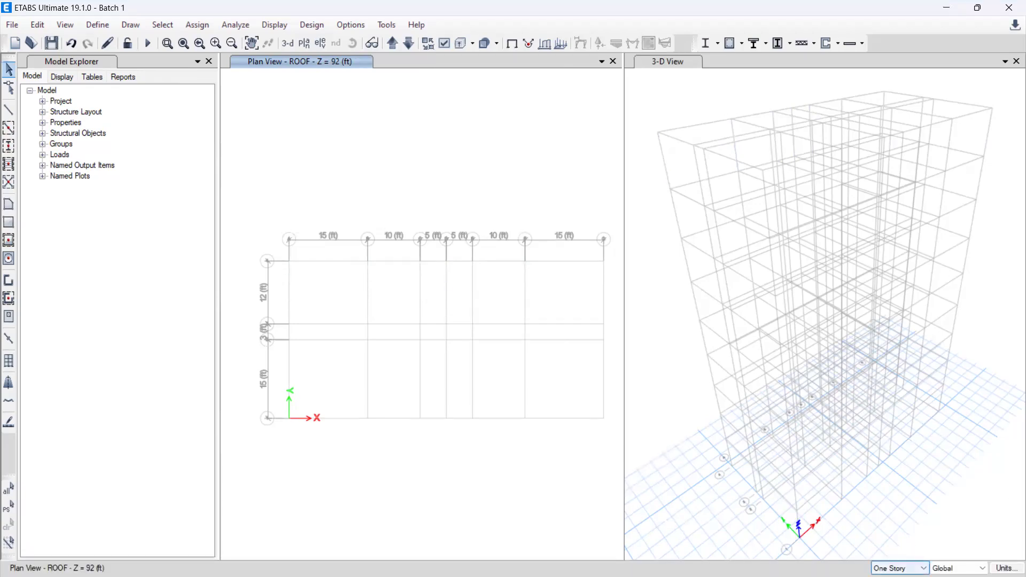
Step: Set the story scope for drawing to Similar Stories
click(901, 568)
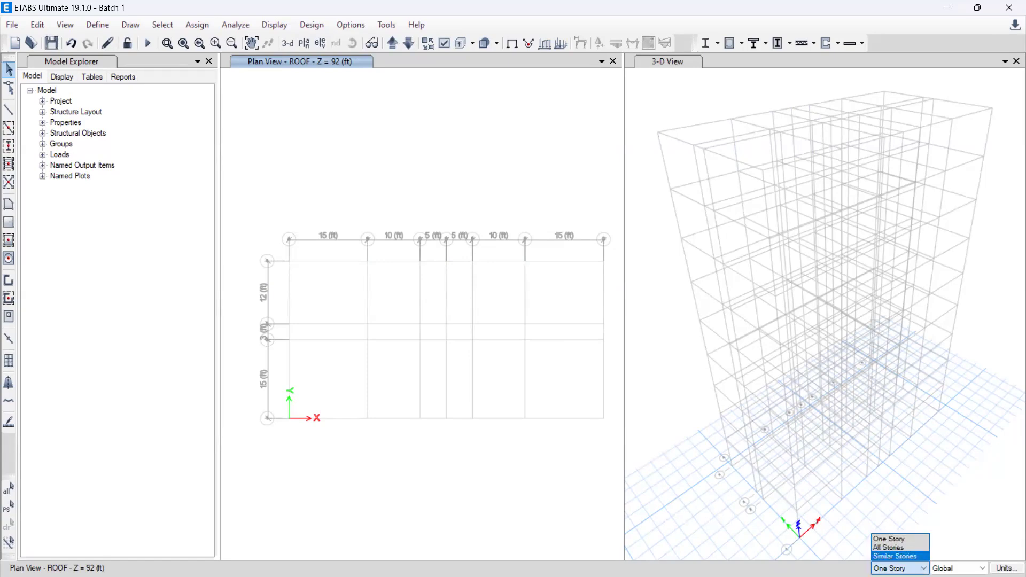
click(895, 556)
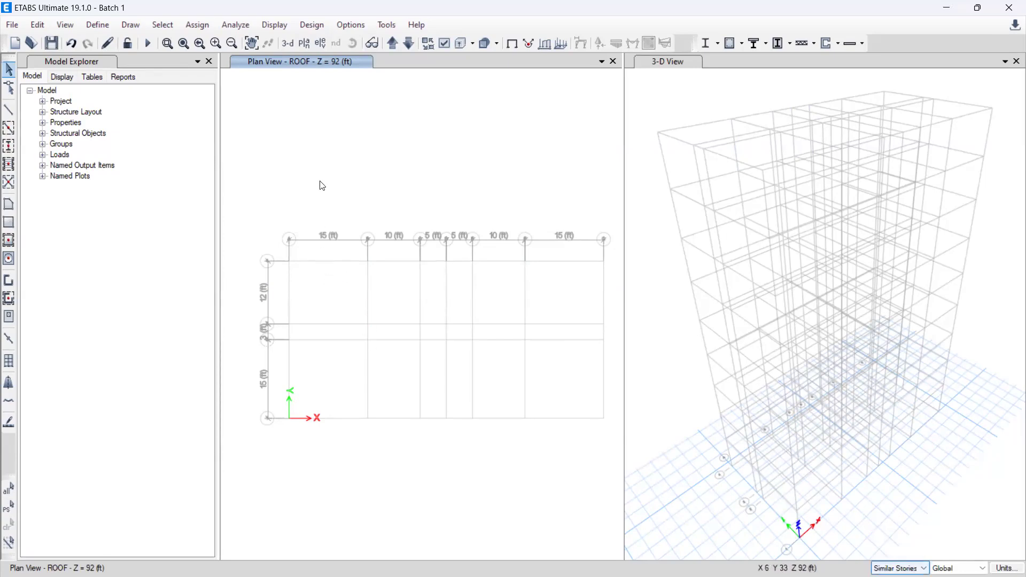
click(294, 254)
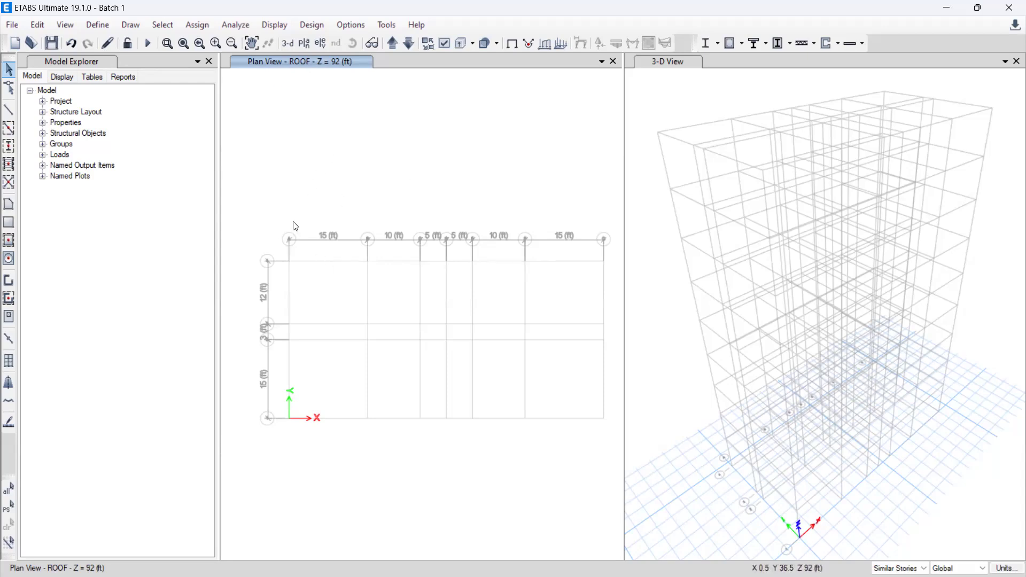
Step: Quick draw C1 12X18 columns at 90 degrees on grid line 4 at A, B, C, E and the outermost grid line
click(11, 150)
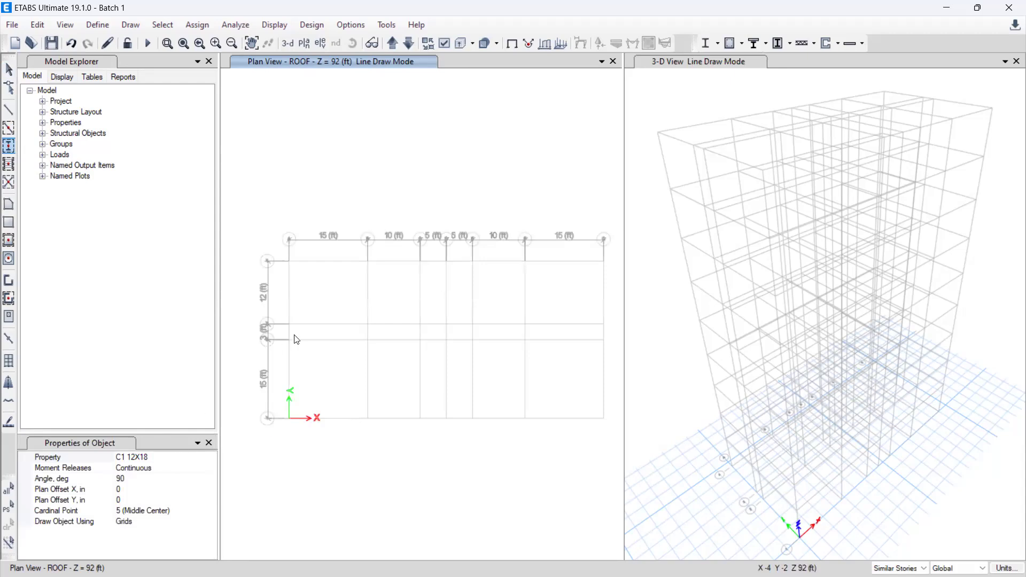
click(290, 263)
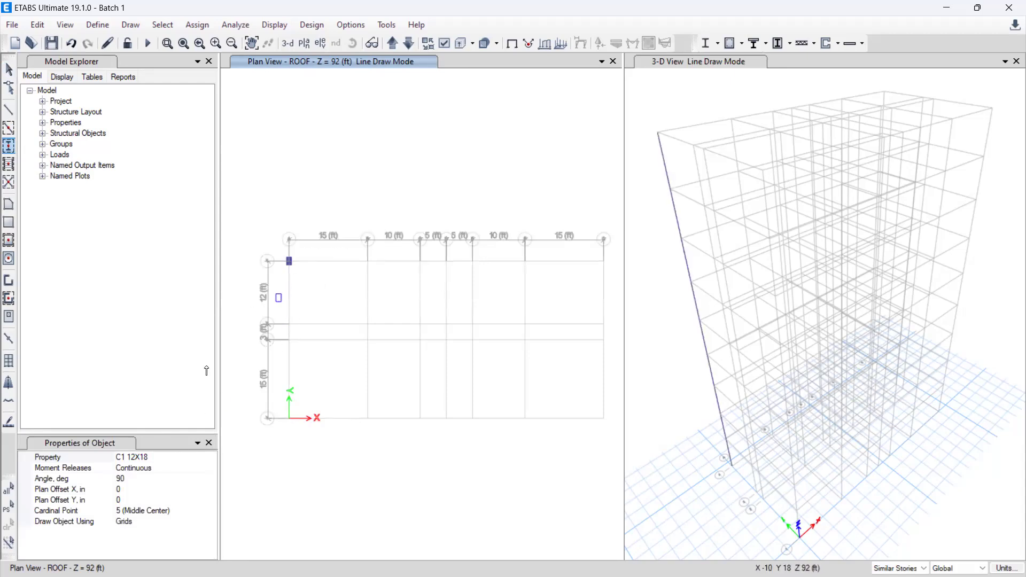
click(148, 457)
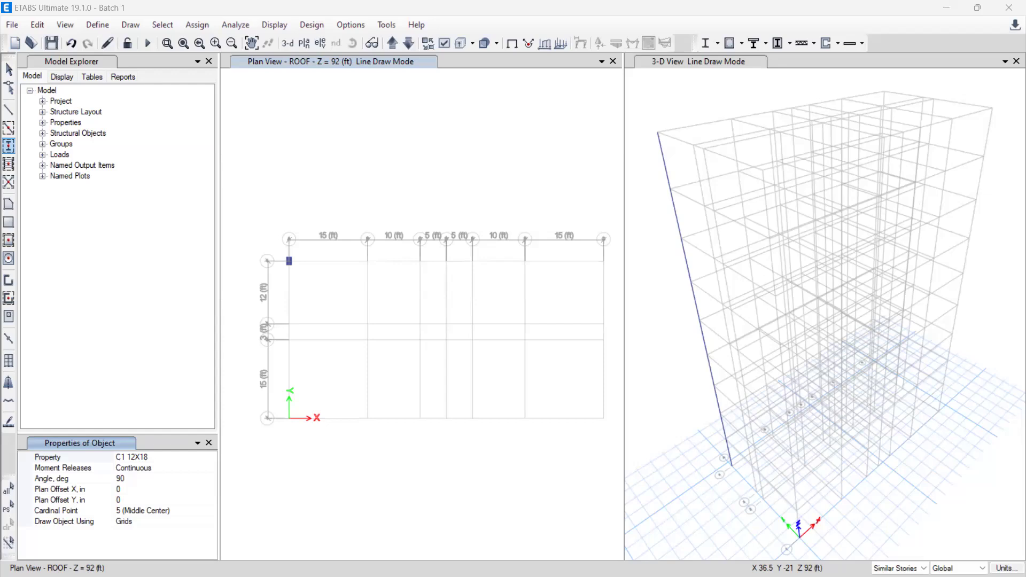
click(369, 263)
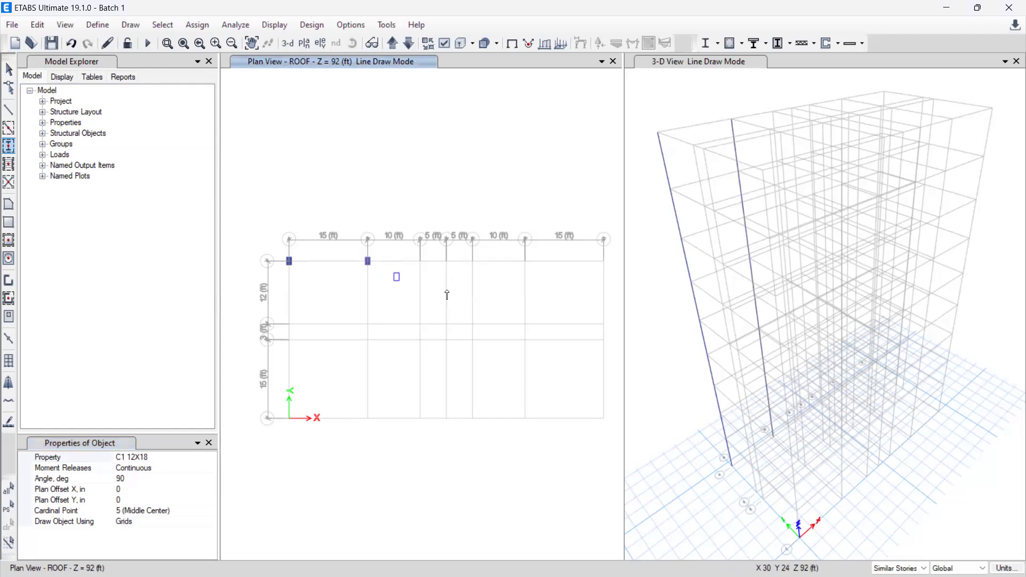
click(420, 261)
click(473, 262)
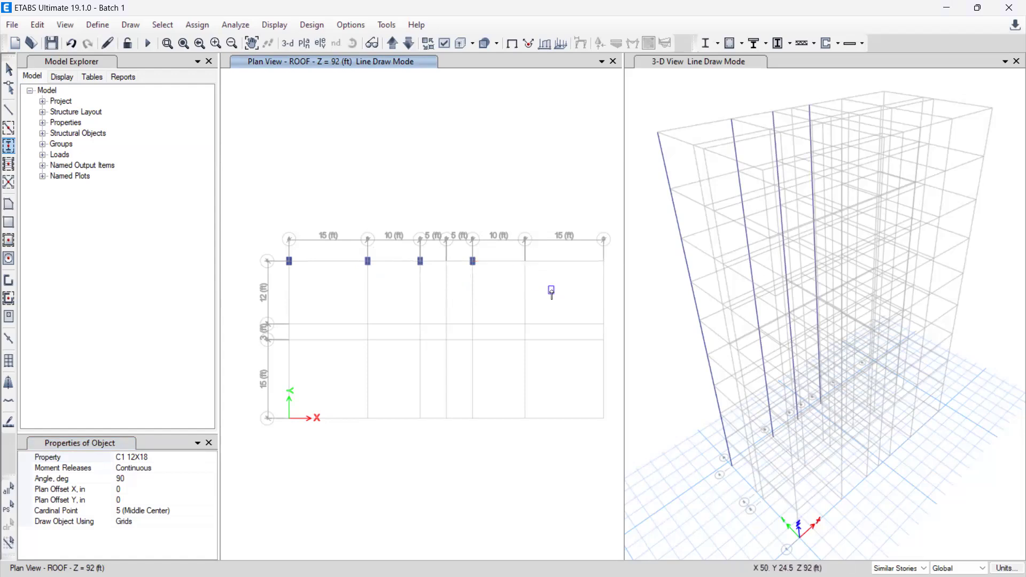
click(603, 262)
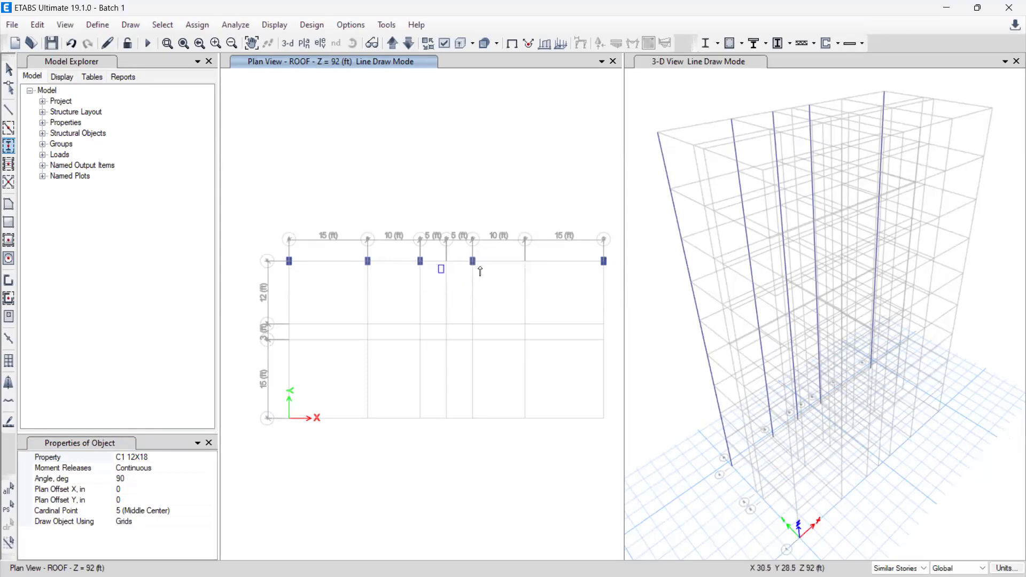
Step: Draw C1 12X18 columns at 90 degrees at F on grid line 4 and at A, B, E, F and the outermost grid line on line 1
click(526, 261)
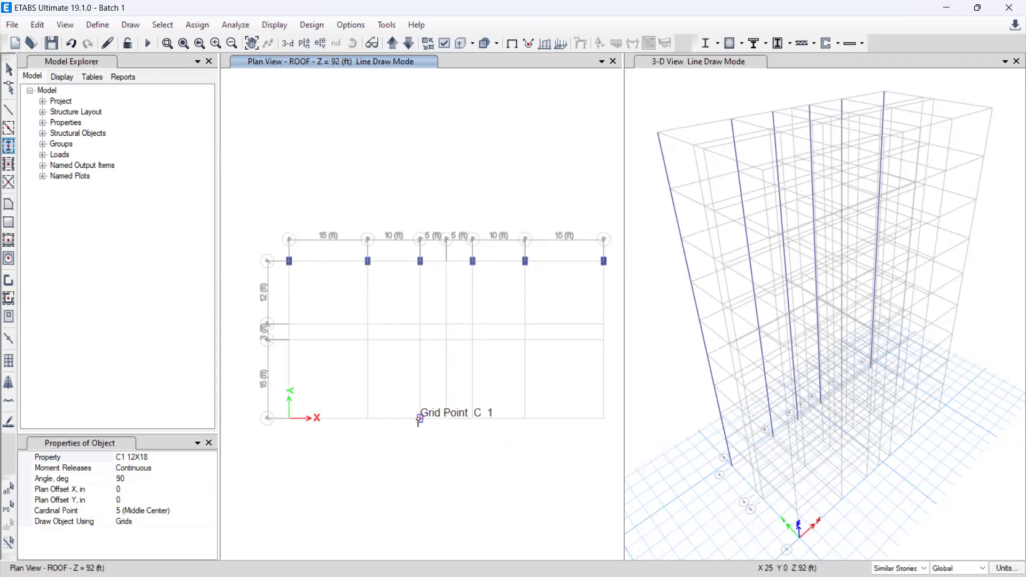
click(369, 421)
click(284, 419)
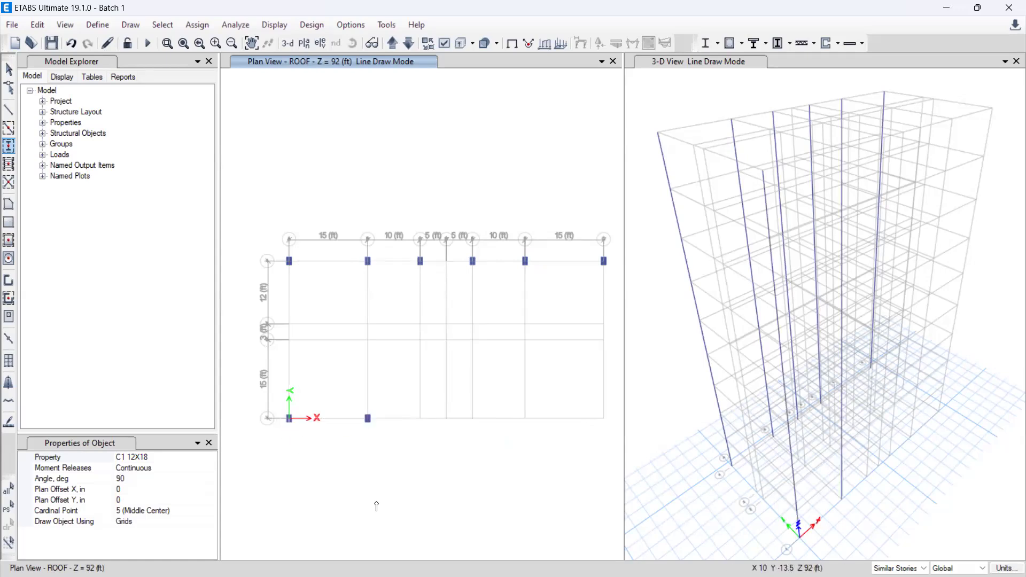
click(606, 417)
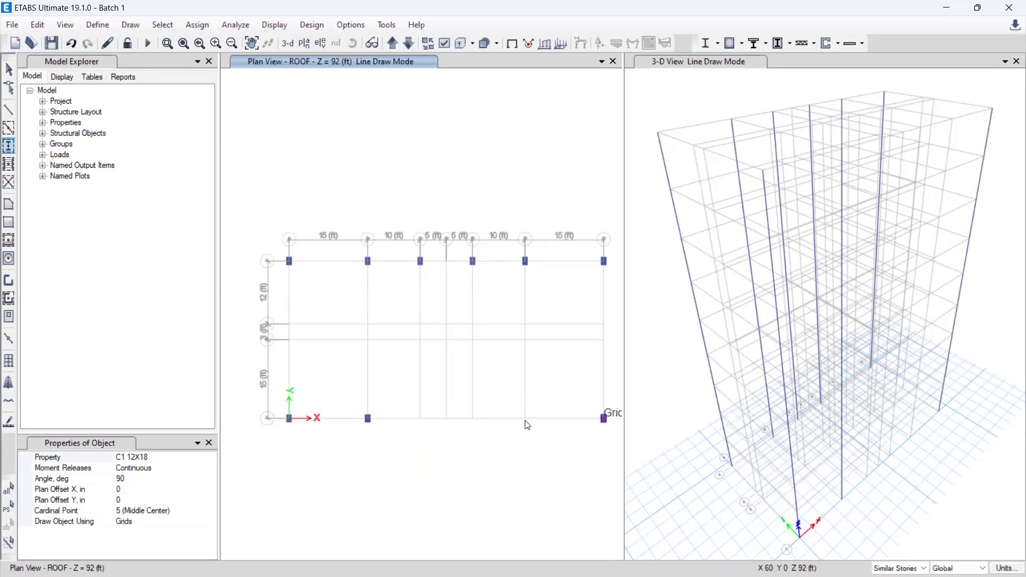
click(526, 418)
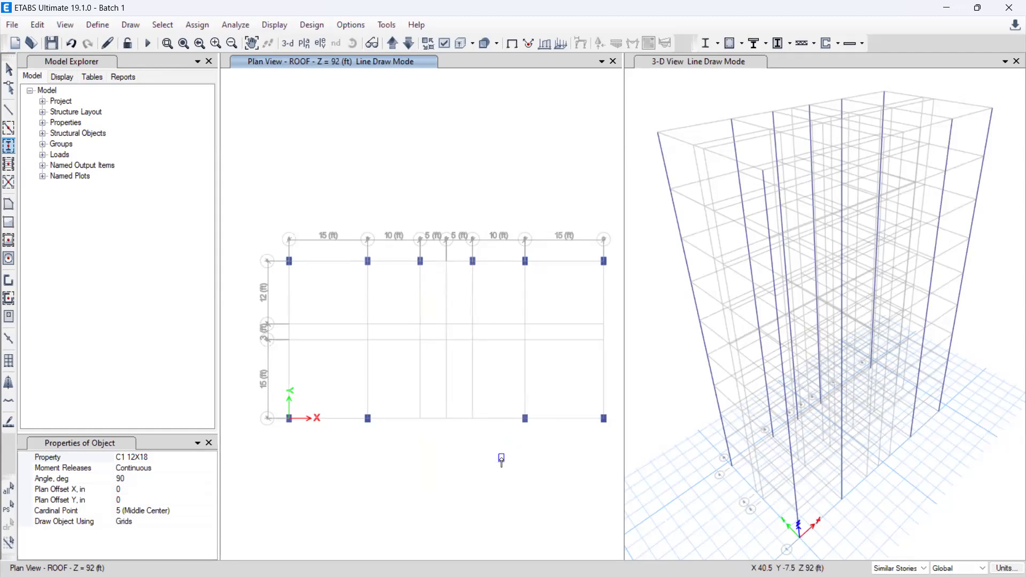
click(472, 418)
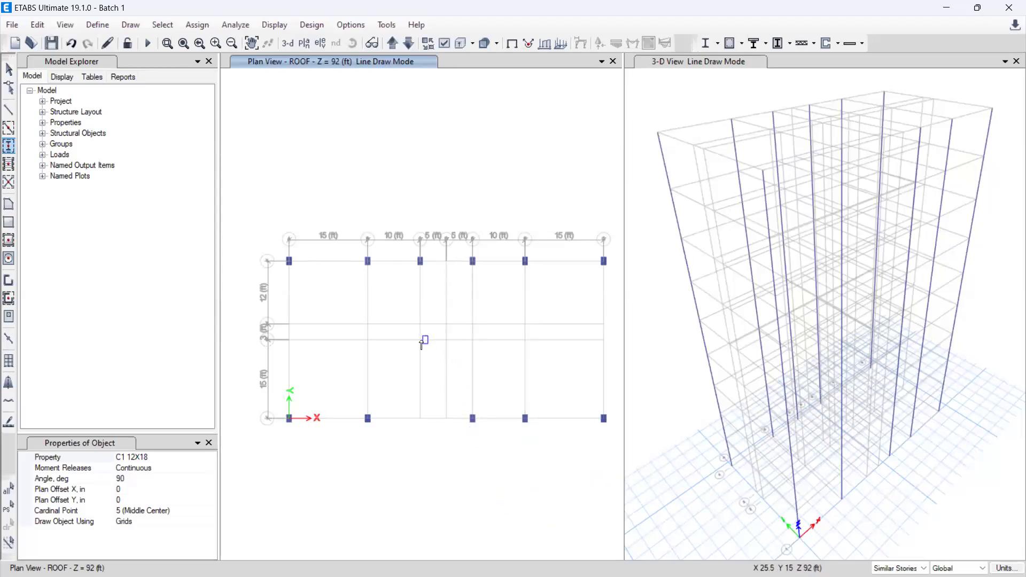
Step: Draw columns on grid line 2 at B, C, E and F, undoing the one misplaced beside B
click(422, 341)
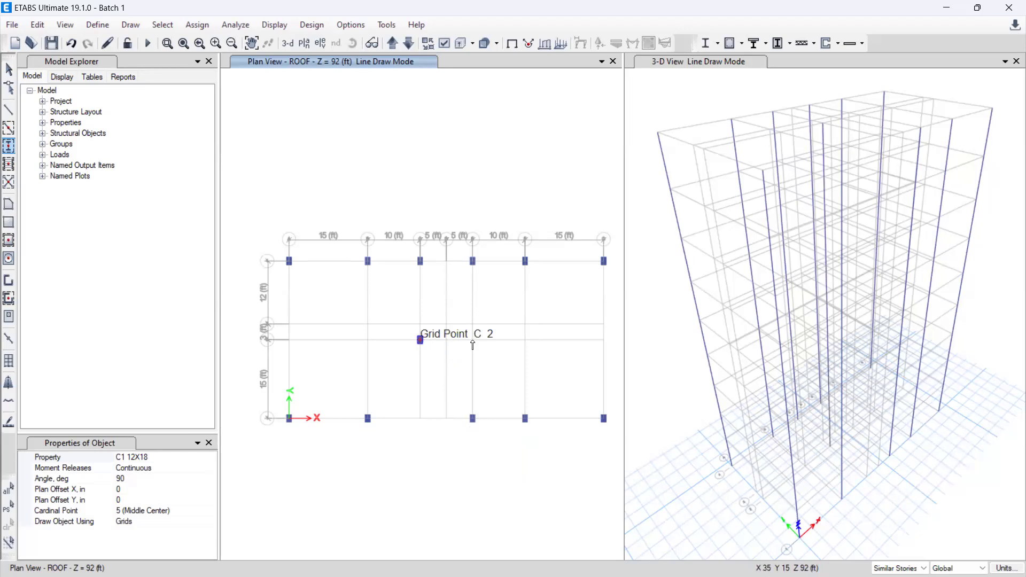
click(474, 345)
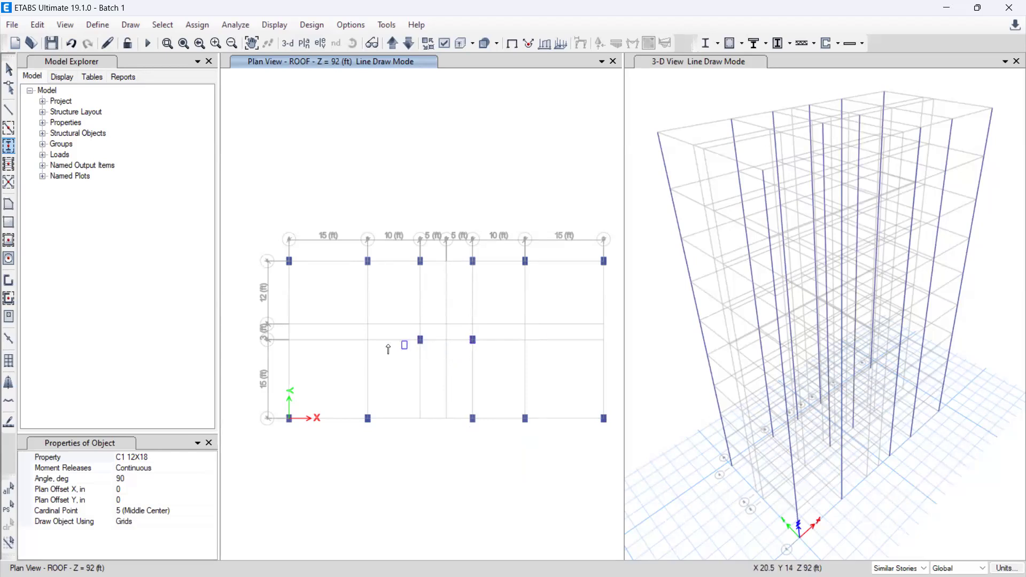
click(366, 342)
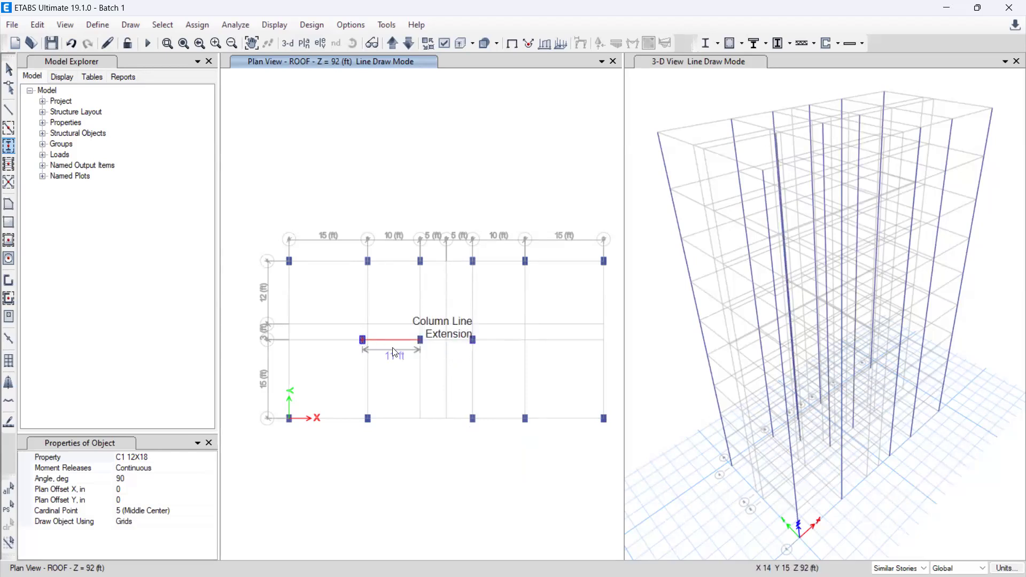
key(ctrl+z)
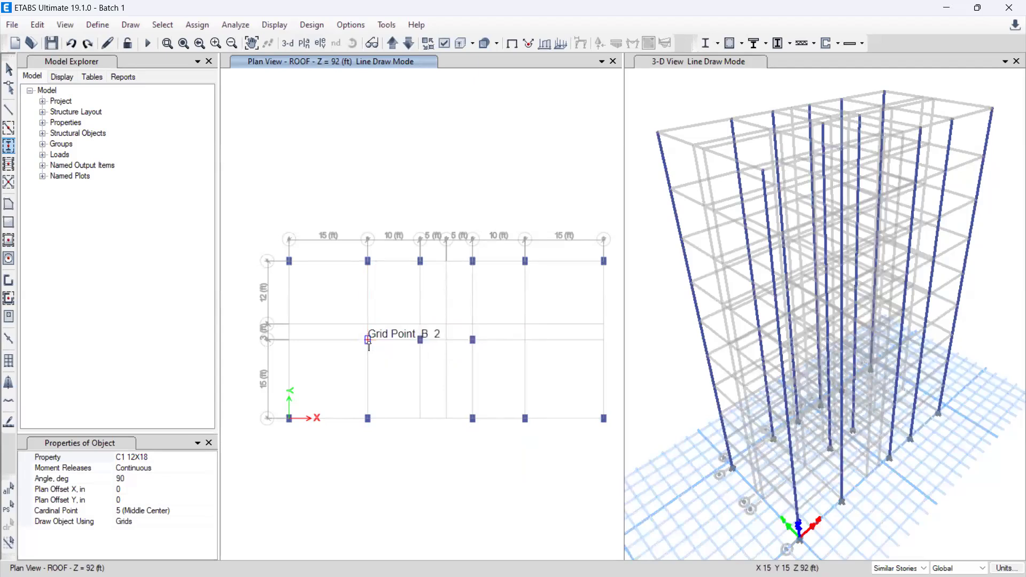
click(368, 341)
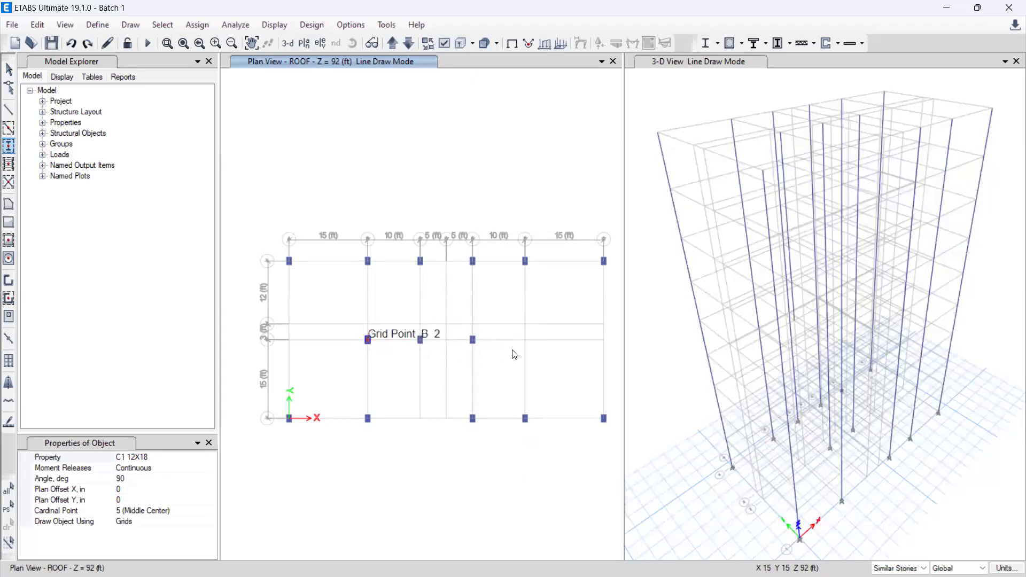
click(526, 340)
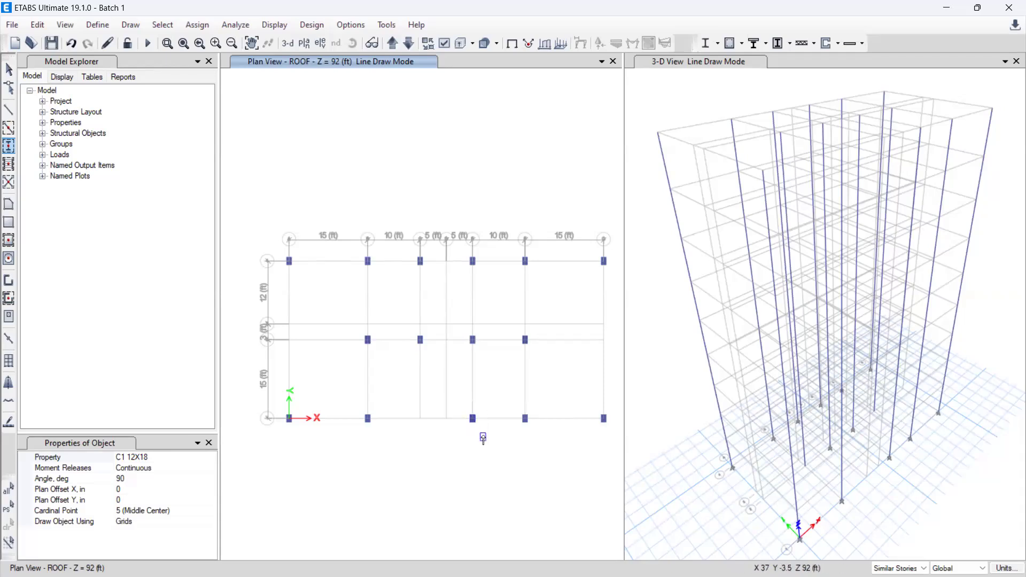
Step: Delete the column at grid point E 1 and draw a C1 12X18 column at D 1 instead
key(Escape)
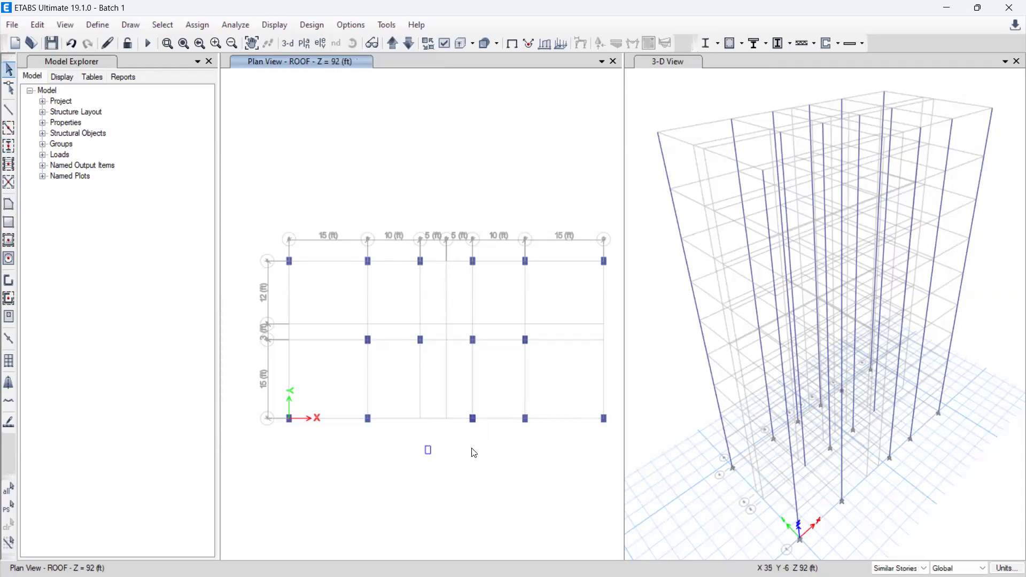
drag(415, 439, 447, 456)
drag(464, 405, 487, 450)
key(Delete)
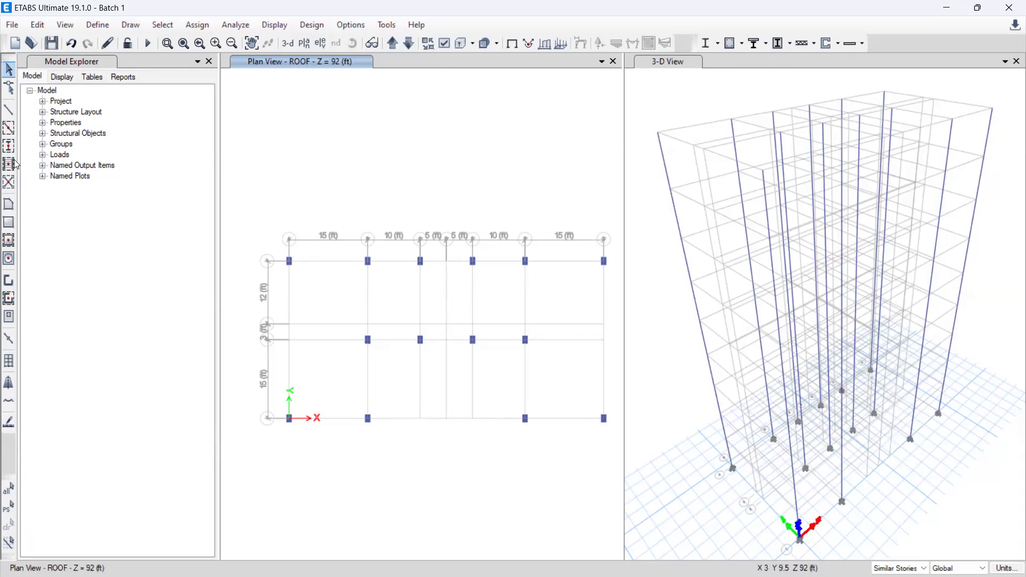
click(8, 146)
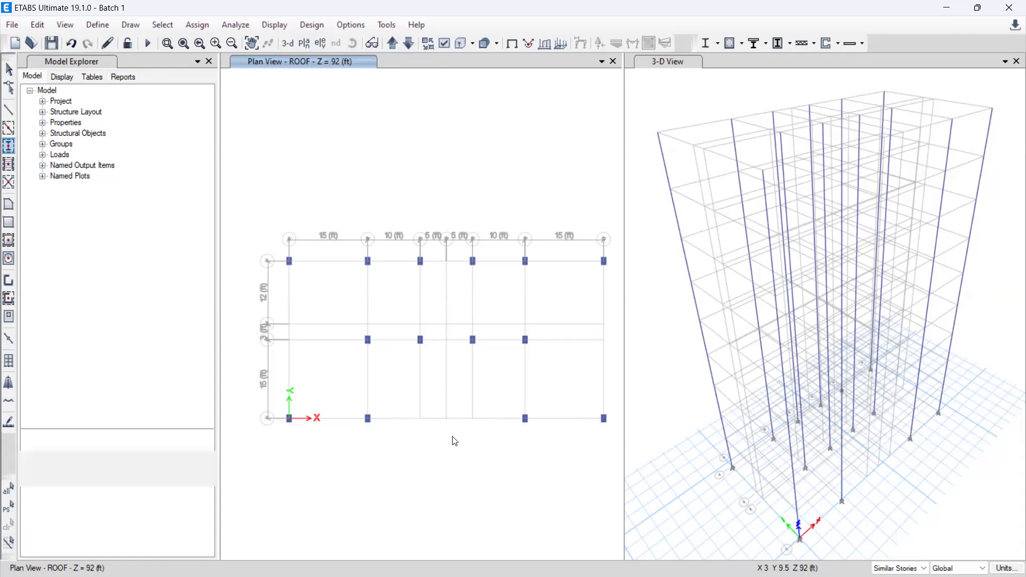
click(446, 419)
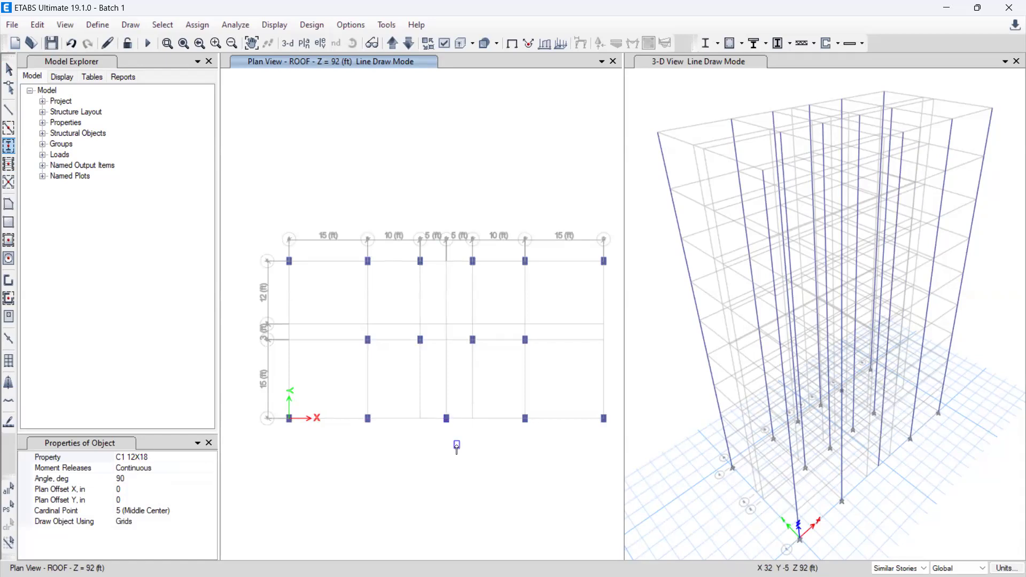
Step: Set the column angle to 0 degrees and draw C1 12X18 columns at both ends of grid line 2
click(127, 479)
key(BackSpace)
key(BackSpace)
click(167, 468)
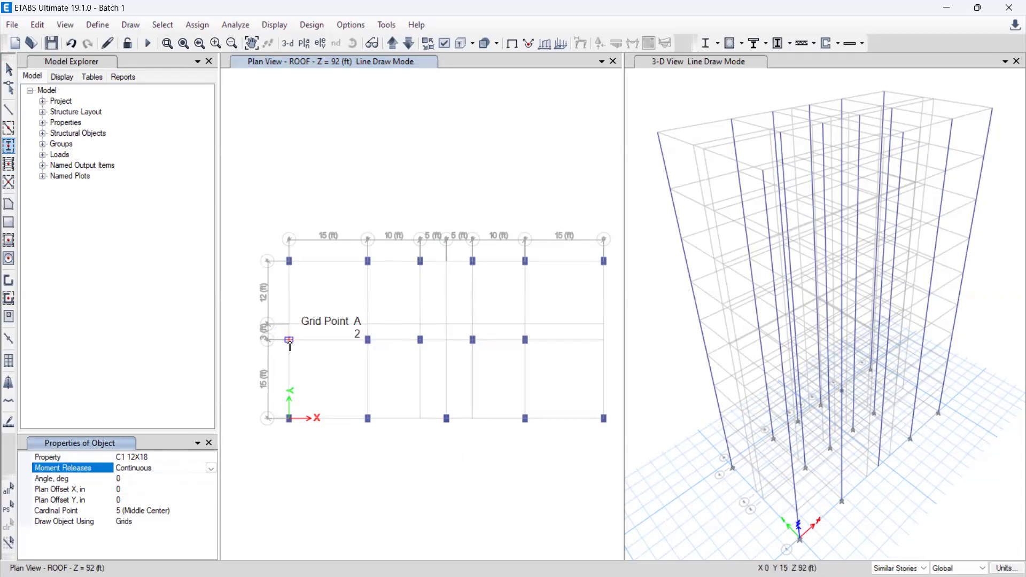
click(290, 341)
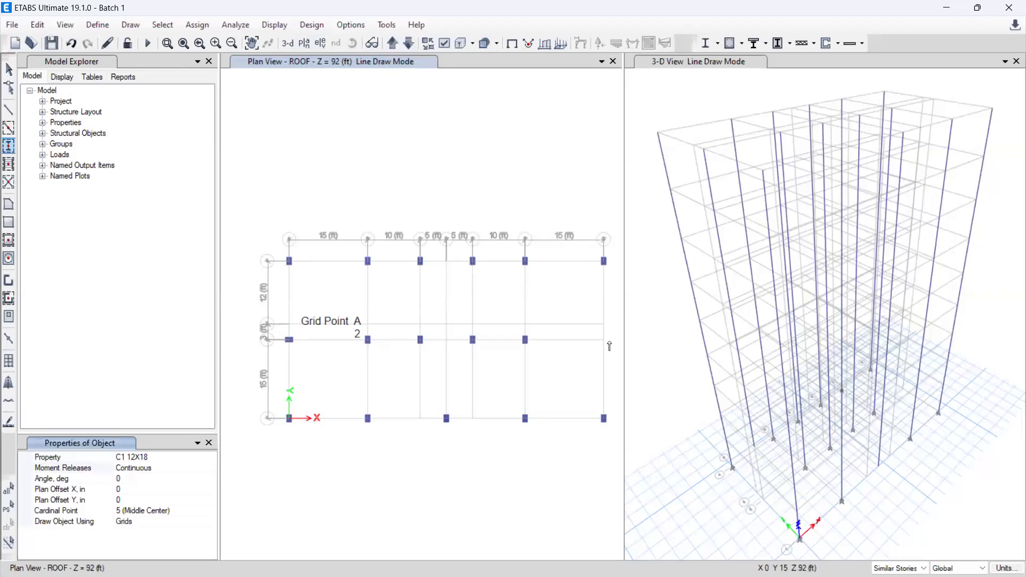
click(605, 340)
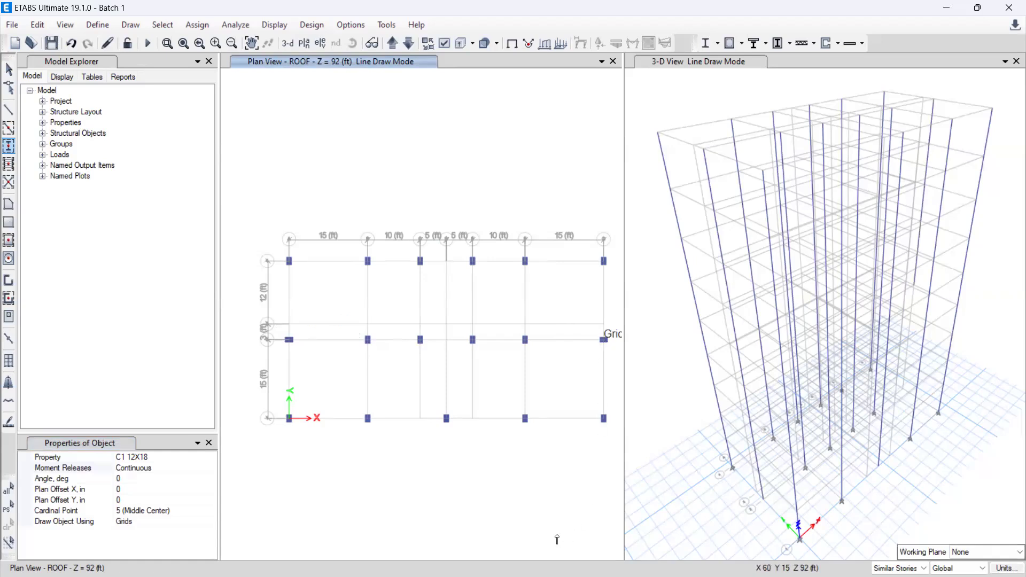
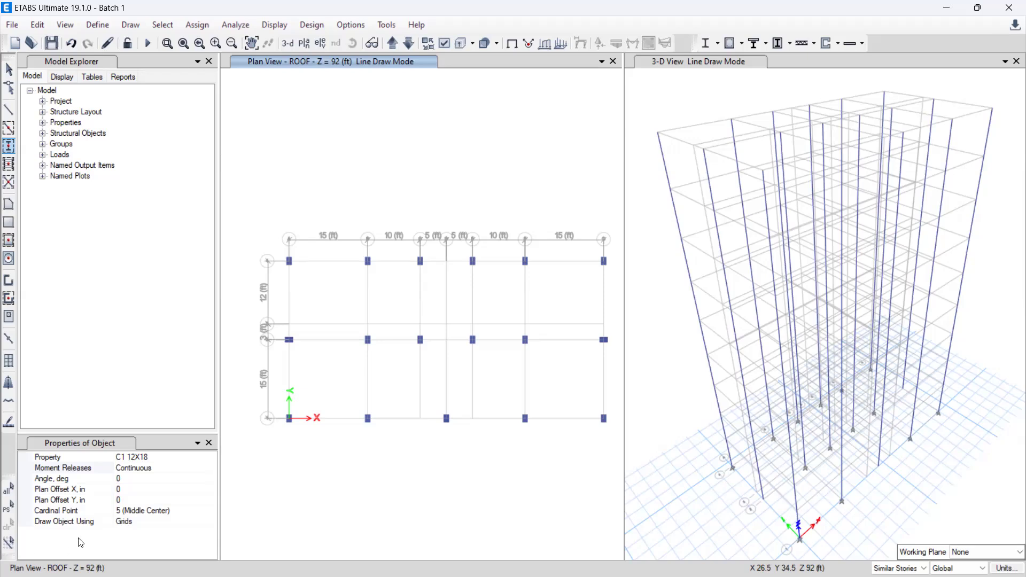
click(209, 443)
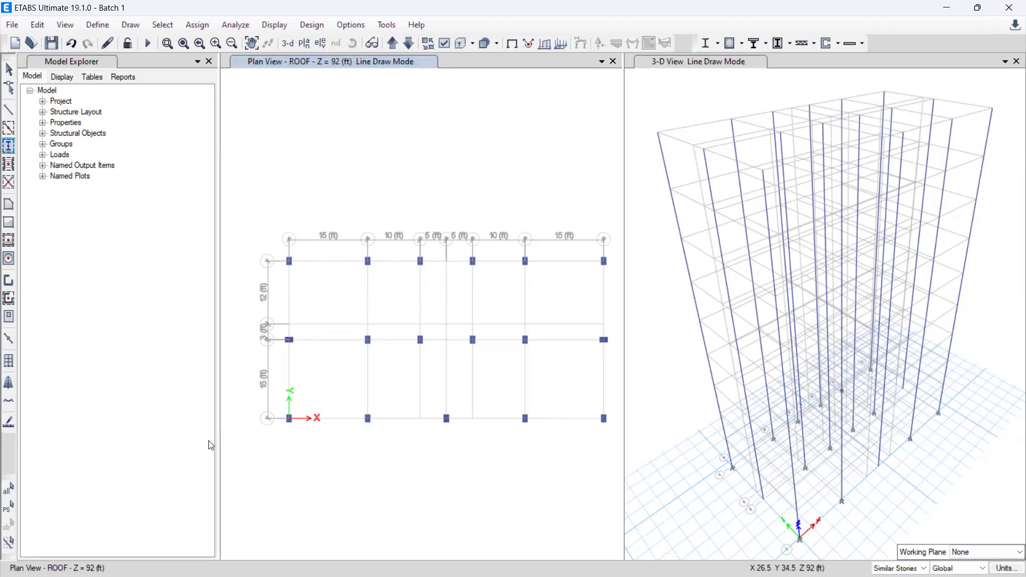
click(98, 25)
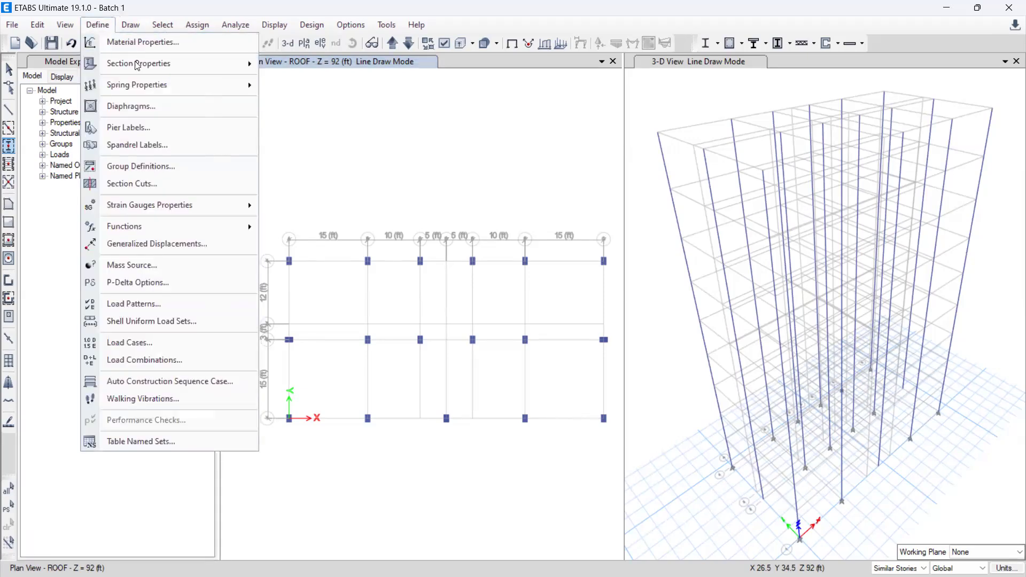
mouse_move(137, 65)
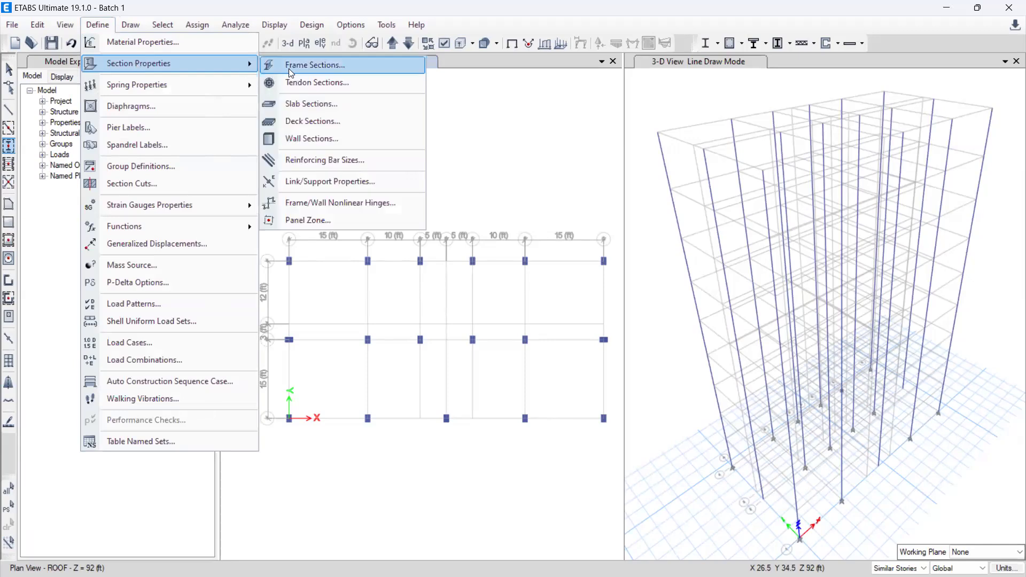
click(291, 73)
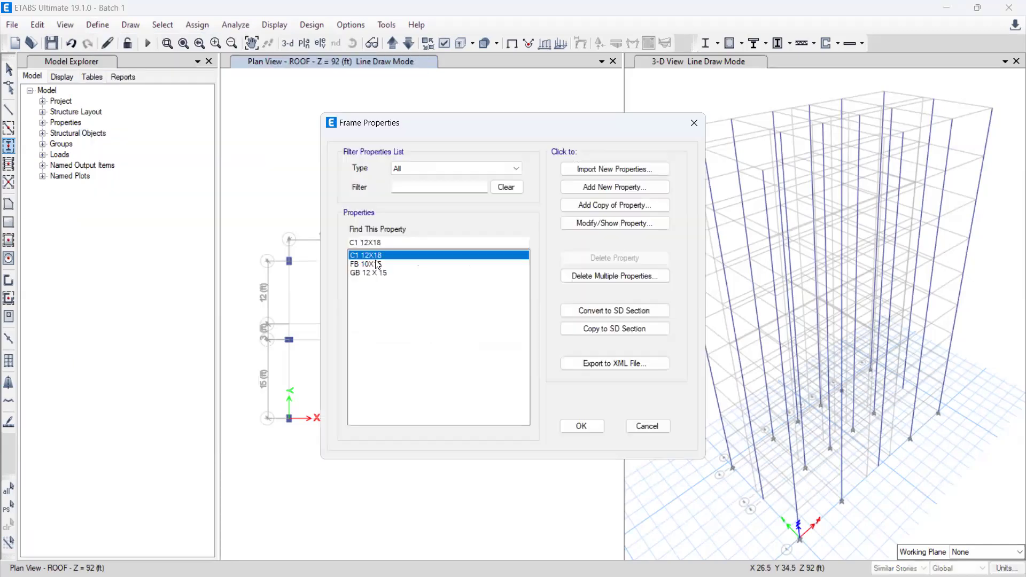
click(615, 209)
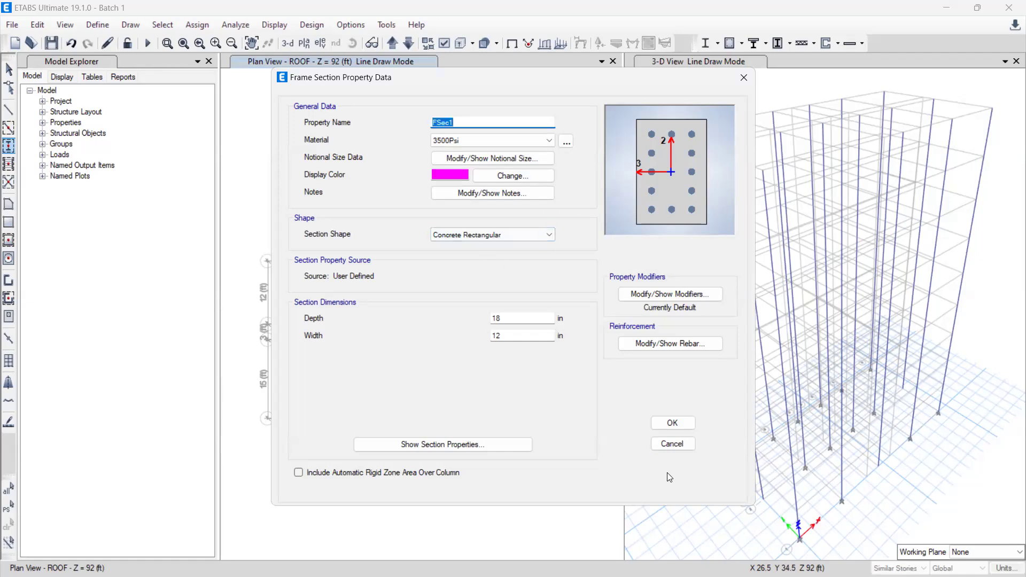
click(672, 448)
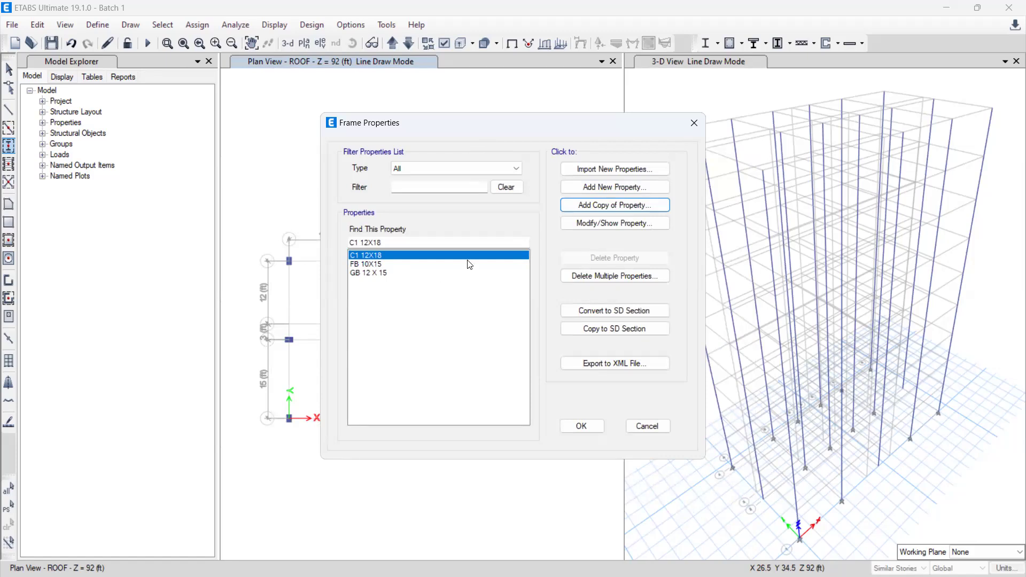
Step: Try to set up a new Concrete L frame section named L, discarding it without adding it
click(616, 189)
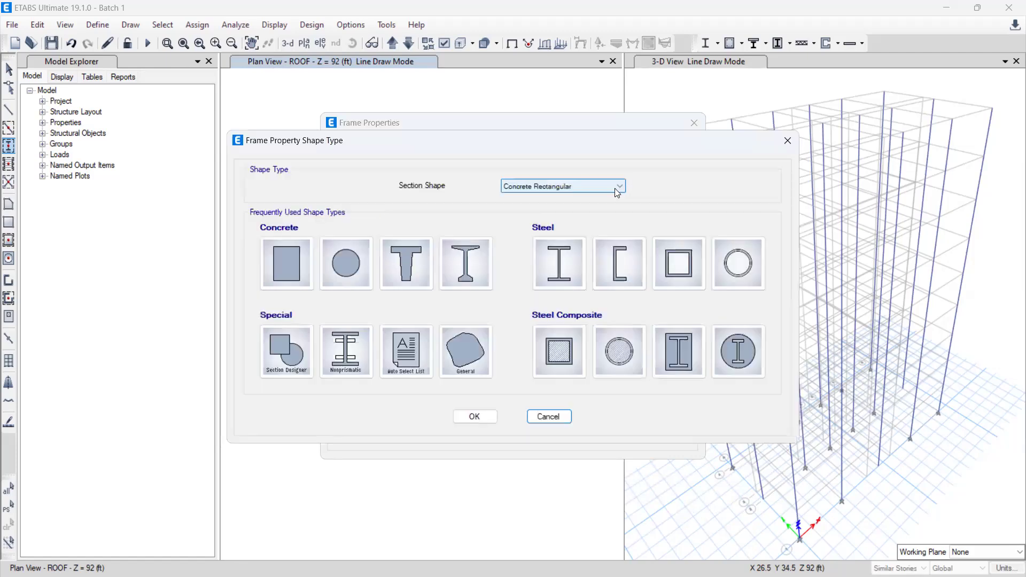
click(545, 189)
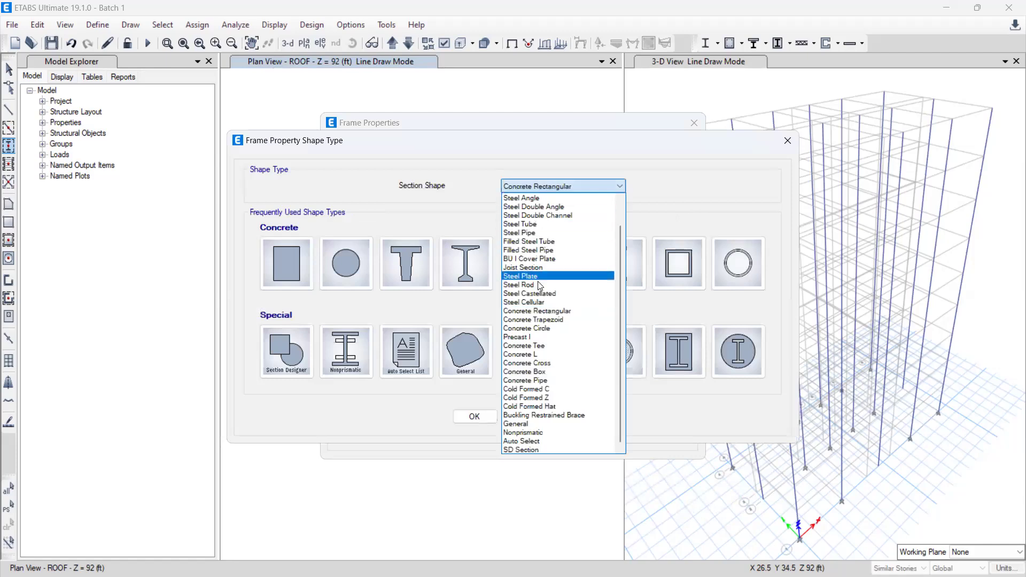
click(547, 355)
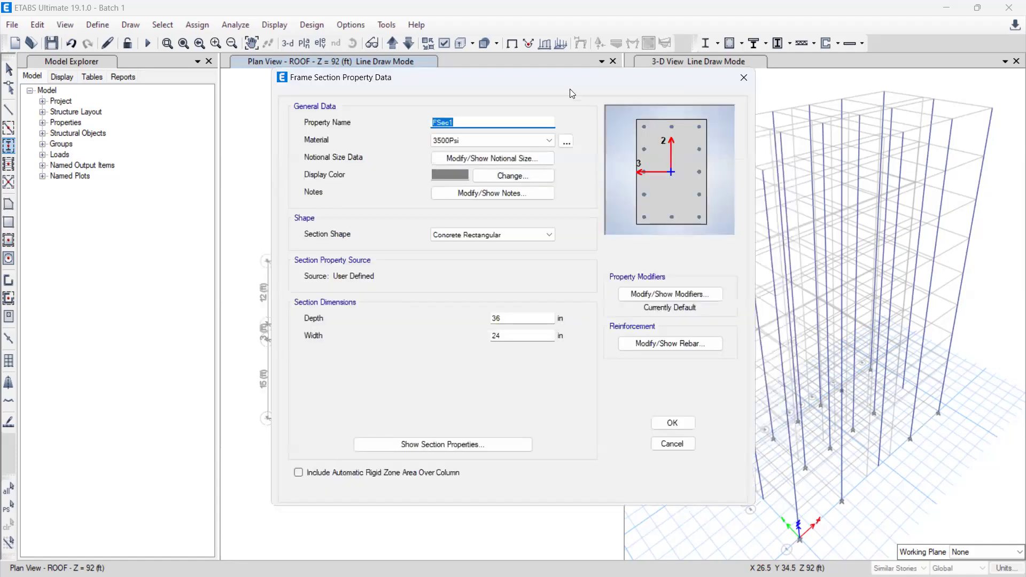
click(473, 239)
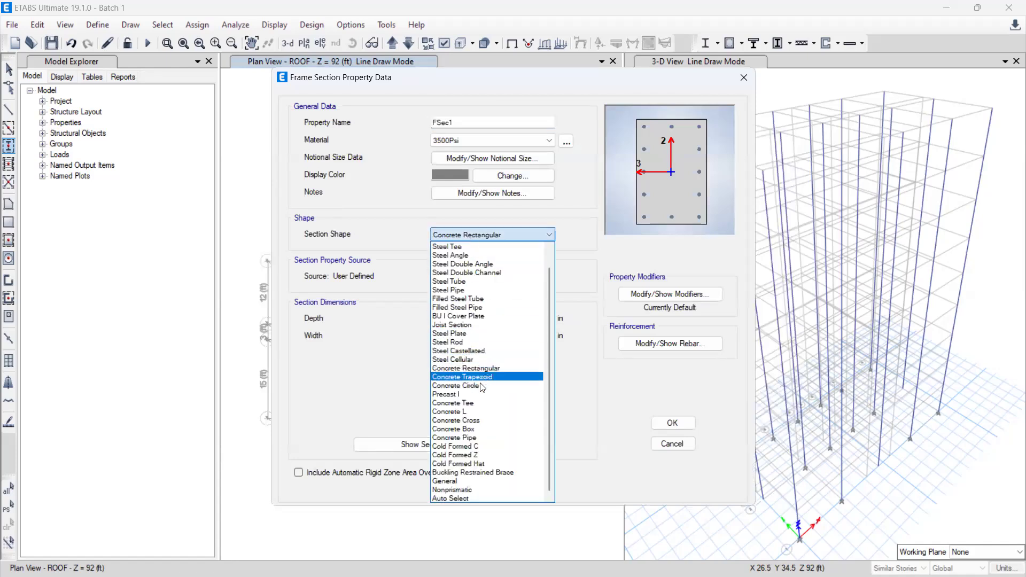
click(479, 413)
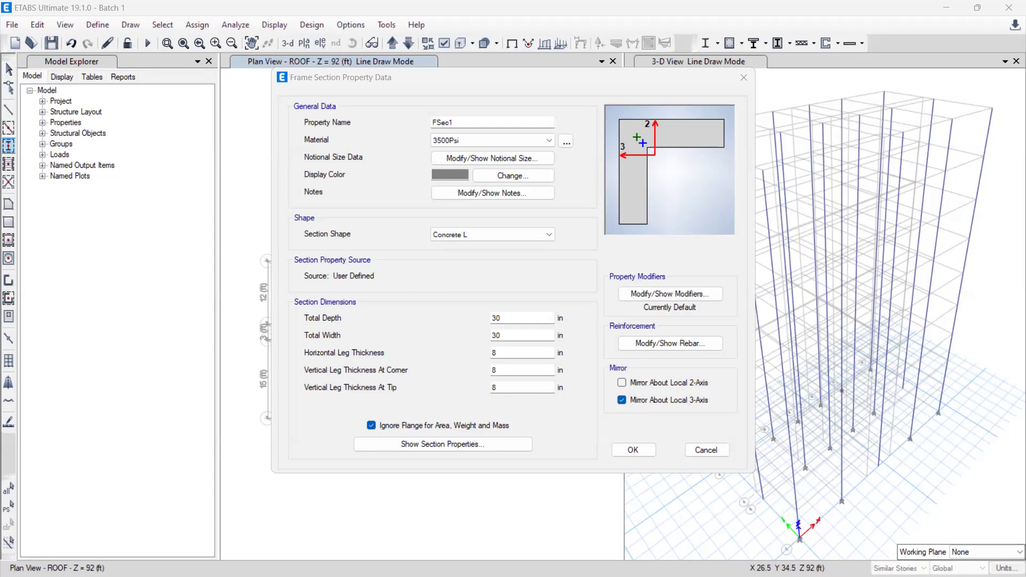
drag(458, 124, 389, 123)
key(BackSpace)
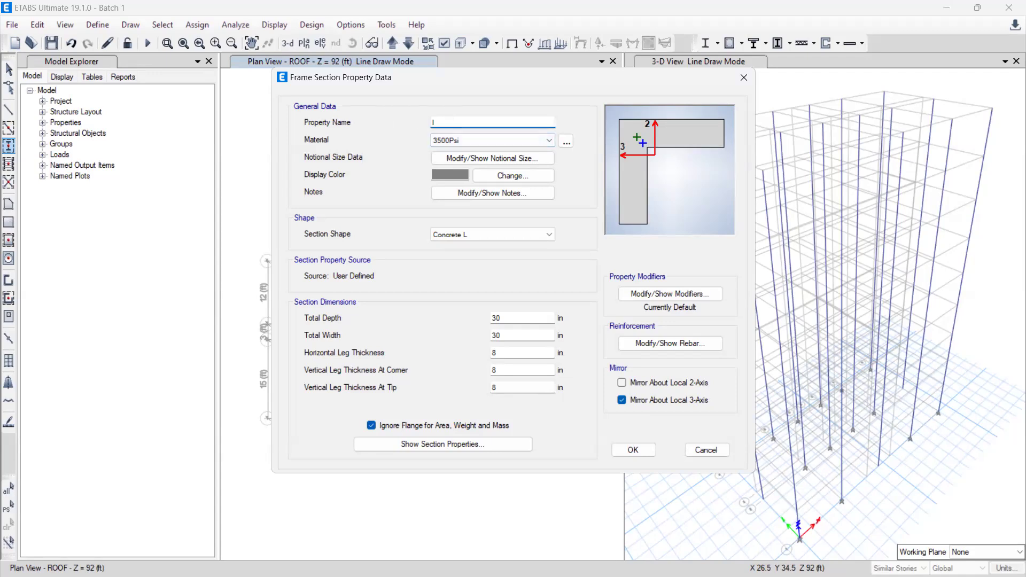
text(L)
click(708, 451)
Step: Look through the section shapes offered for a new frame property and leave the frame properties without adding one
click(609, 190)
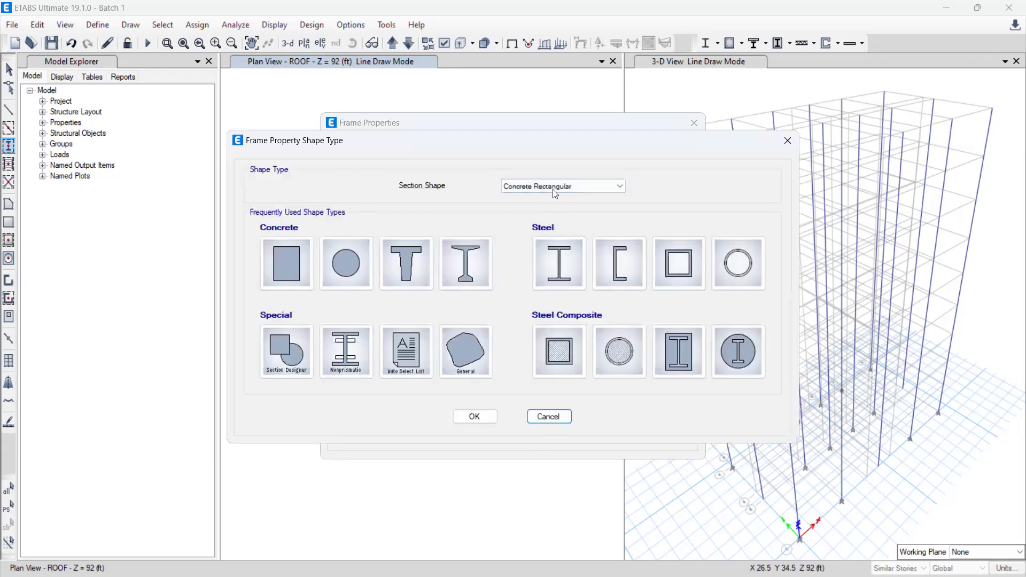
click(553, 190)
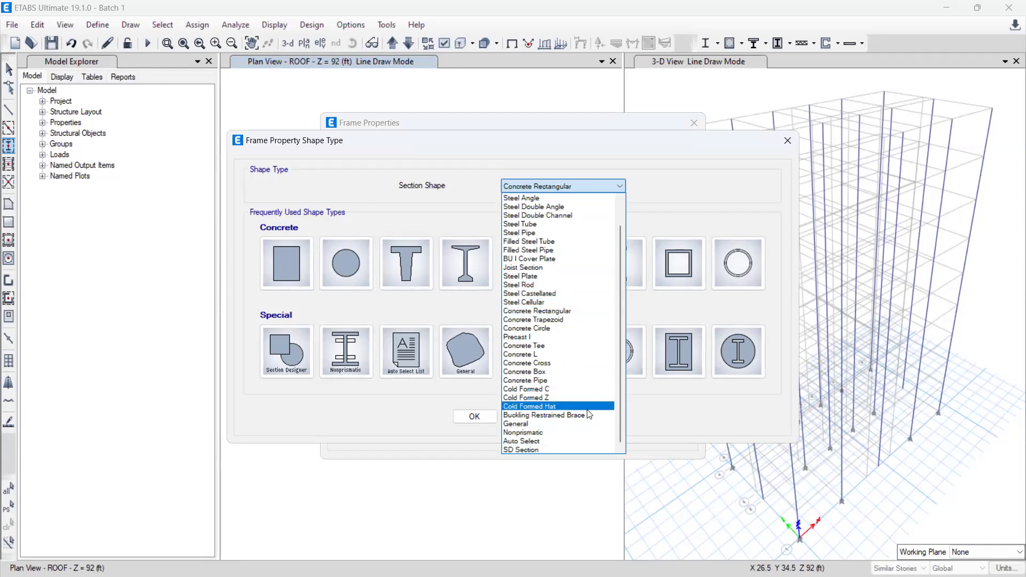
click(346, 270)
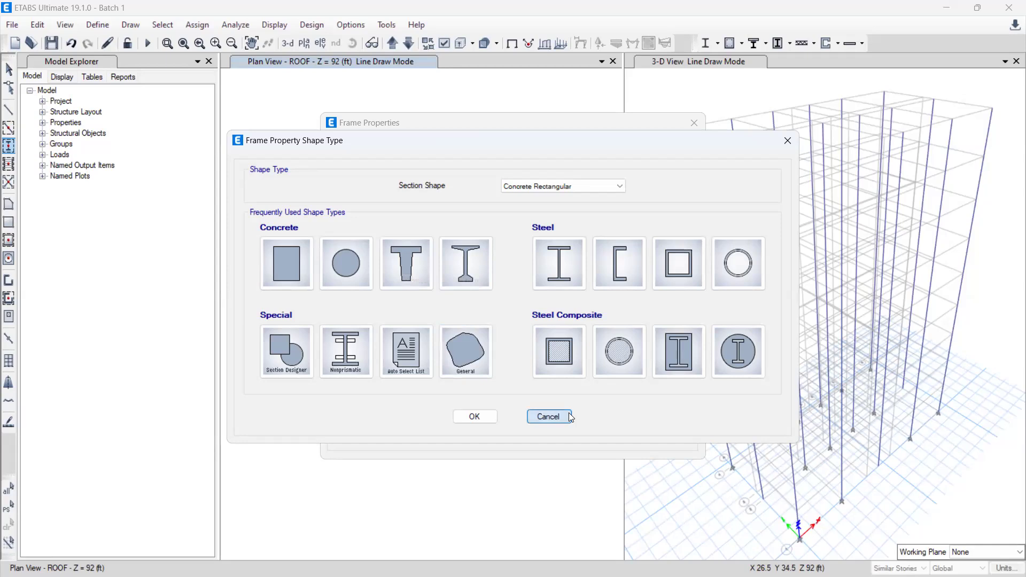
click(541, 416)
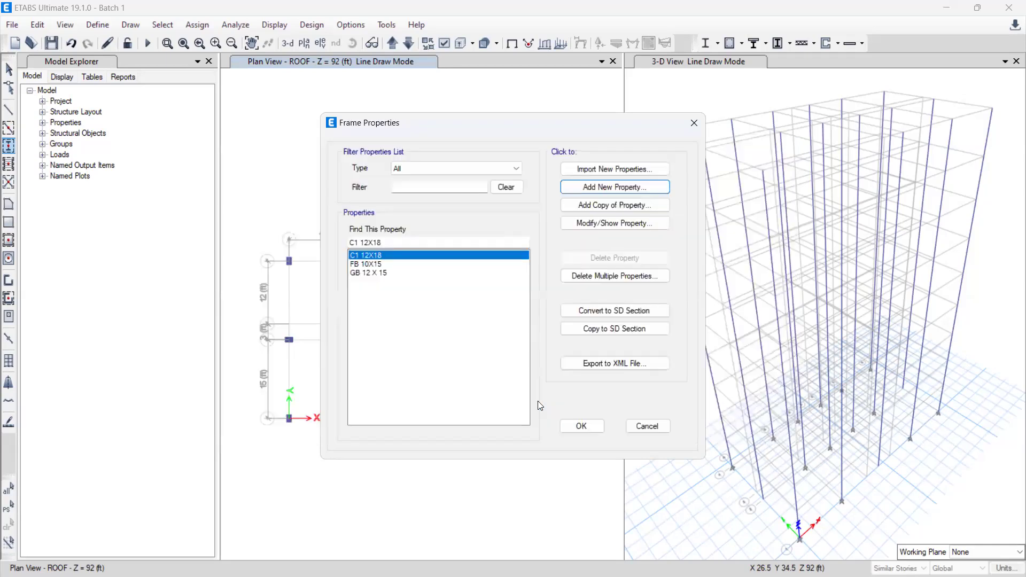
click(648, 426)
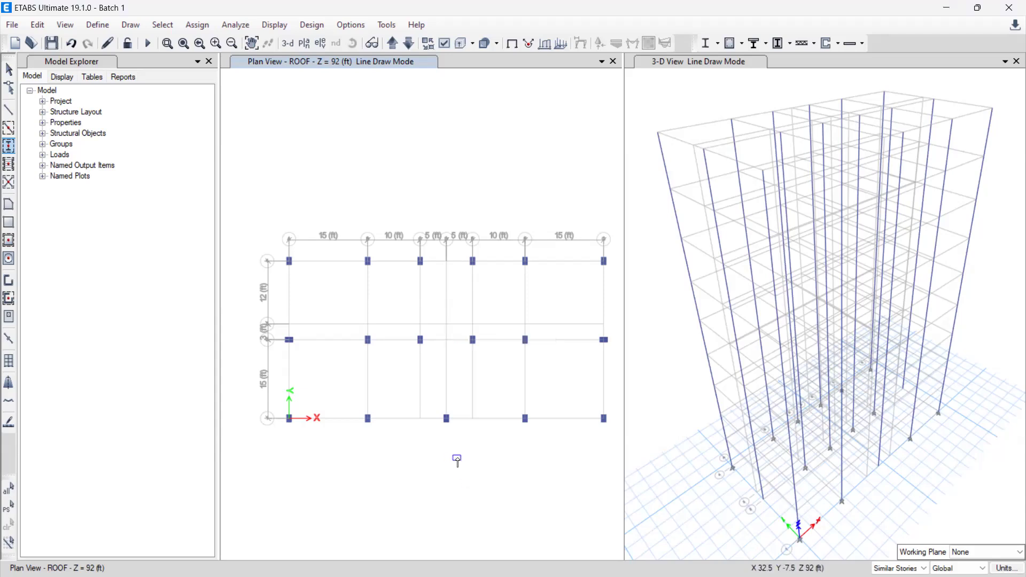
scroll(457, 460, up, 3)
scroll(458, 463, down, 5)
scroll(458, 463, up, 2)
scroll(460, 460, up, 2)
scroll(460, 460, down, 2)
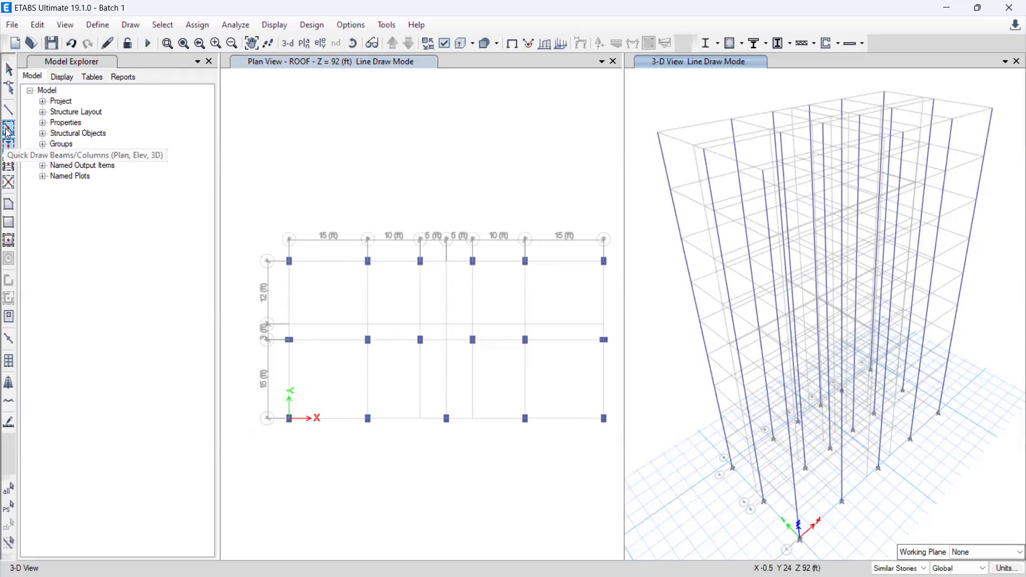
Step: Set up Quick Draw Beams/Columns with line type Frame and section property FB 10X15
click(9, 130)
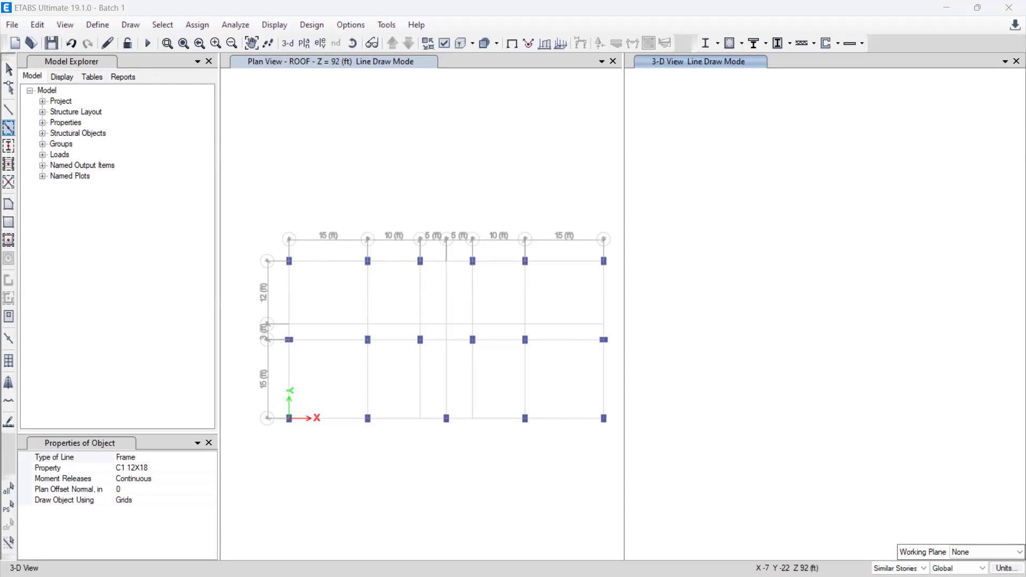
click(136, 457)
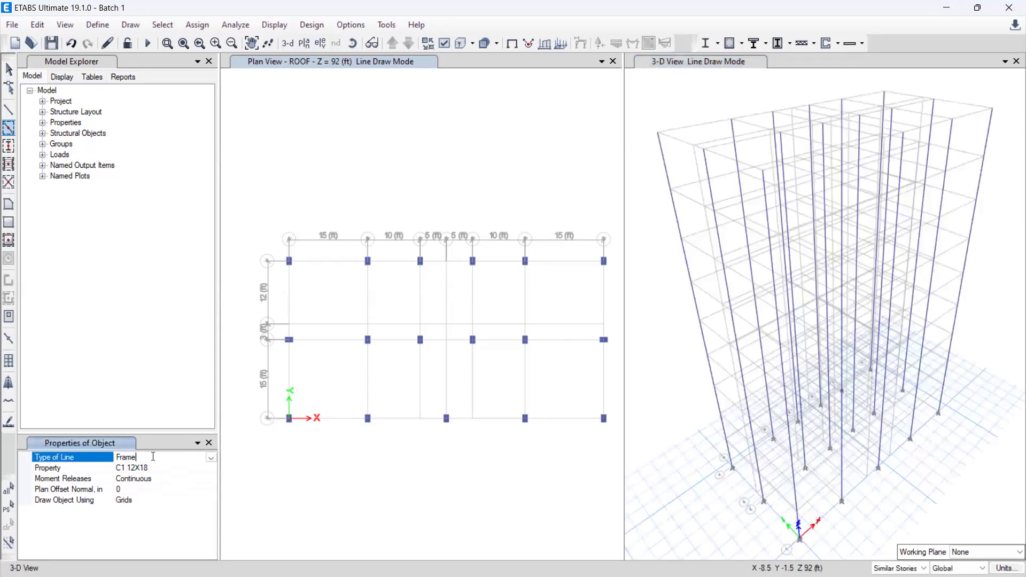
click(211, 458)
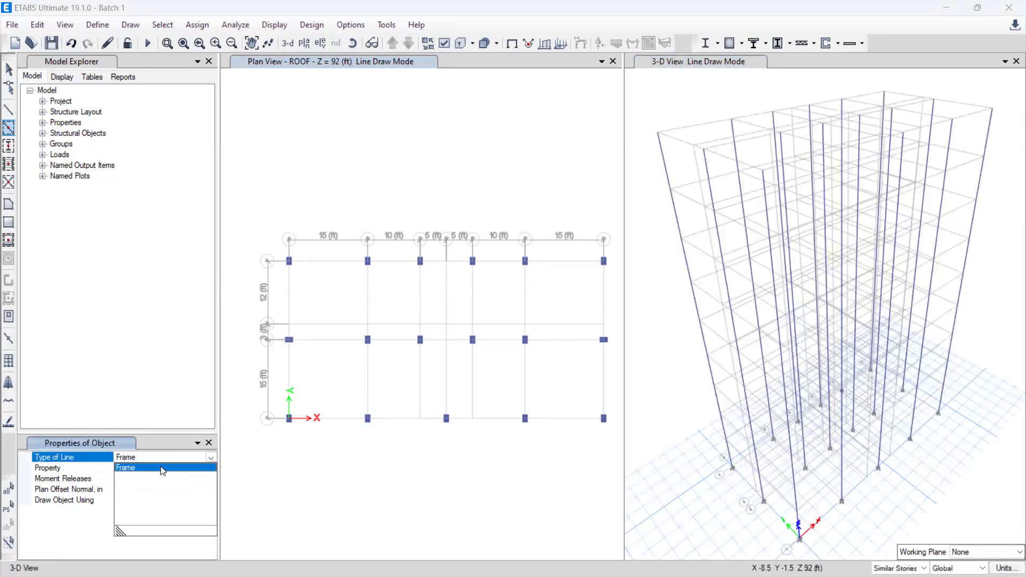
click(162, 470)
click(161, 469)
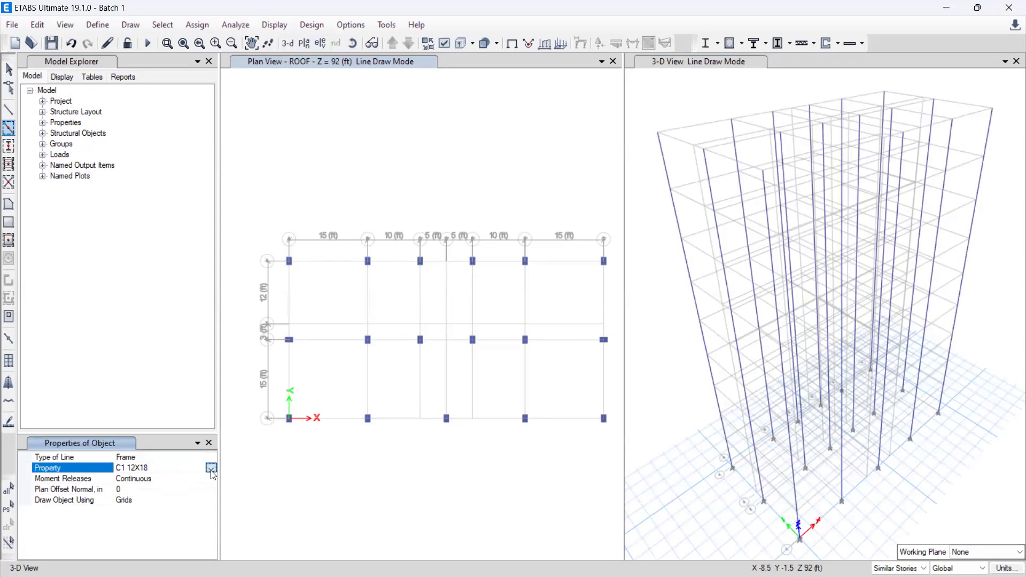
click(211, 468)
click(150, 491)
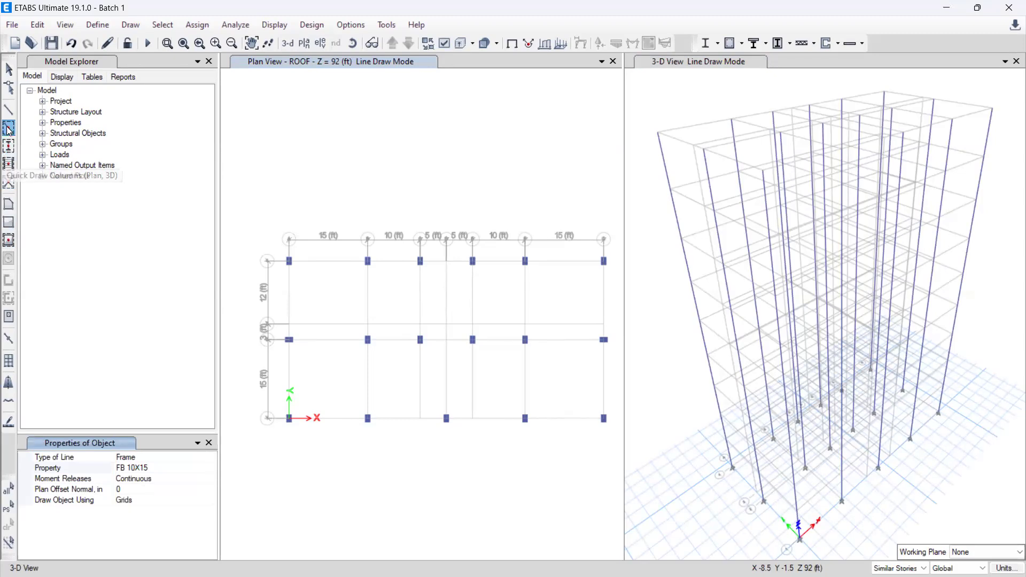
click(9, 129)
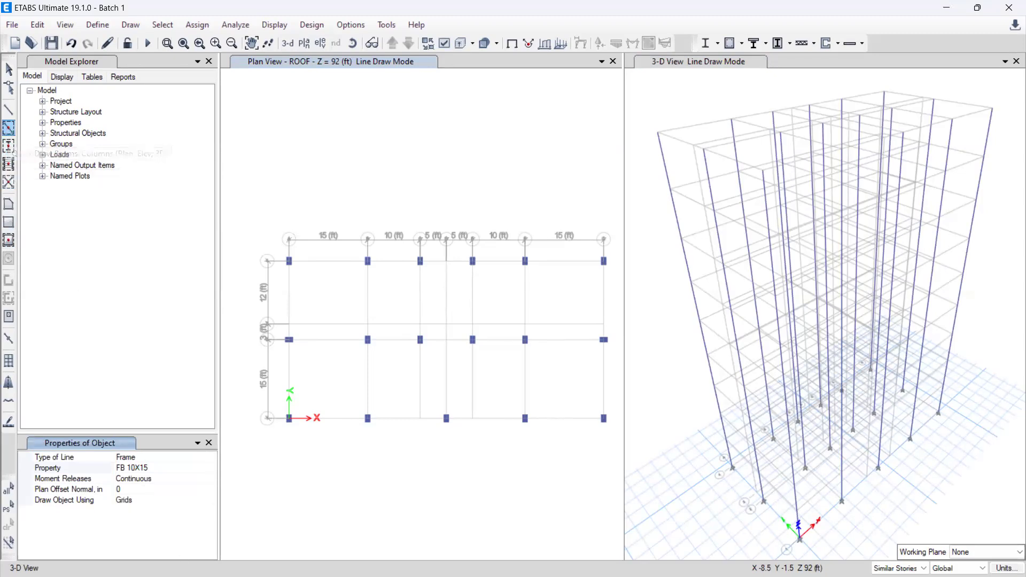
click(201, 469)
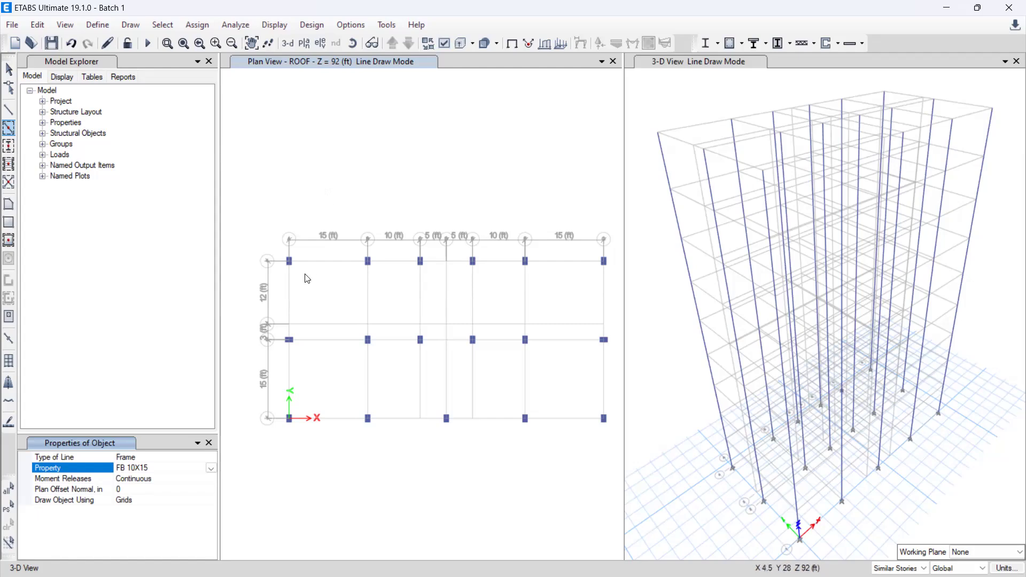
Step: Draw FB 10X15 beams along the full length of grid line 4 and on grid line A between lines 3 and 4
click(288, 288)
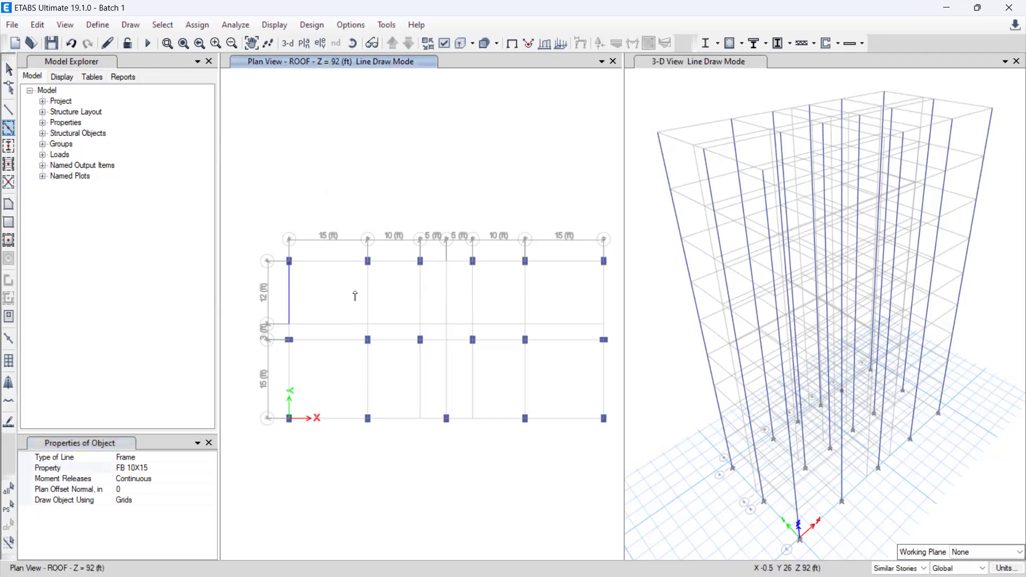
click(334, 265)
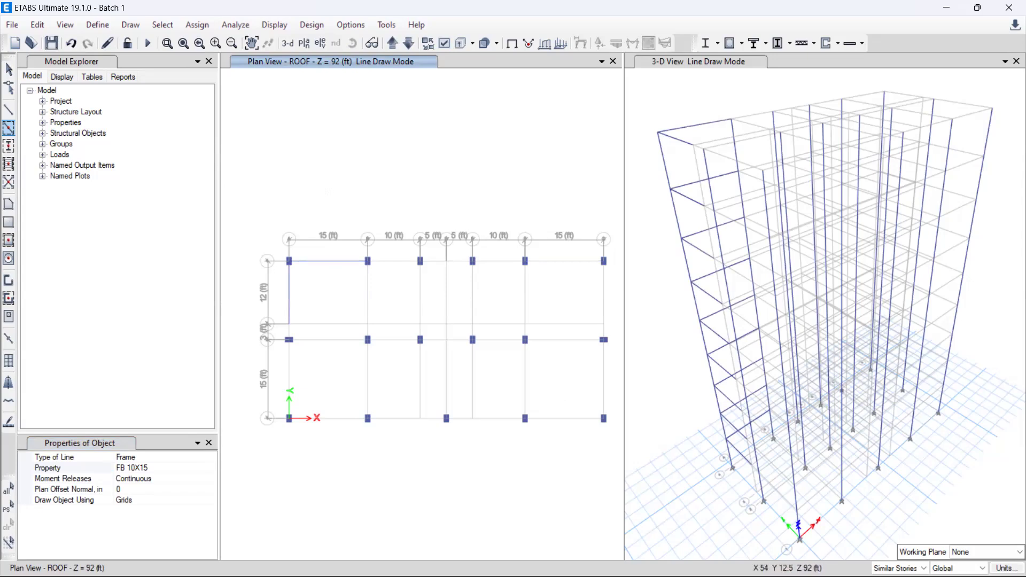
drag(612, 267, 377, 260)
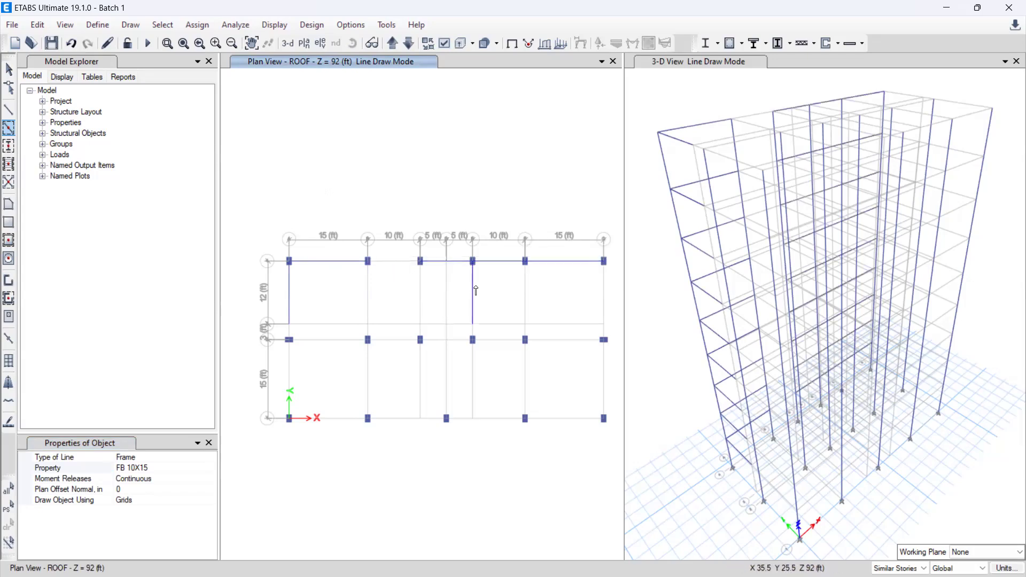
click(402, 262)
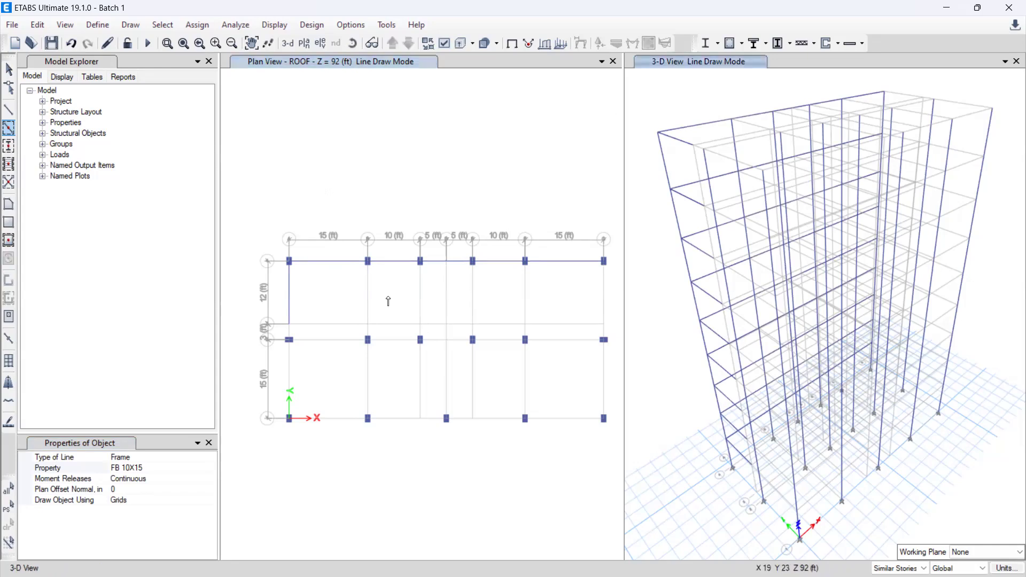
click(450, 278)
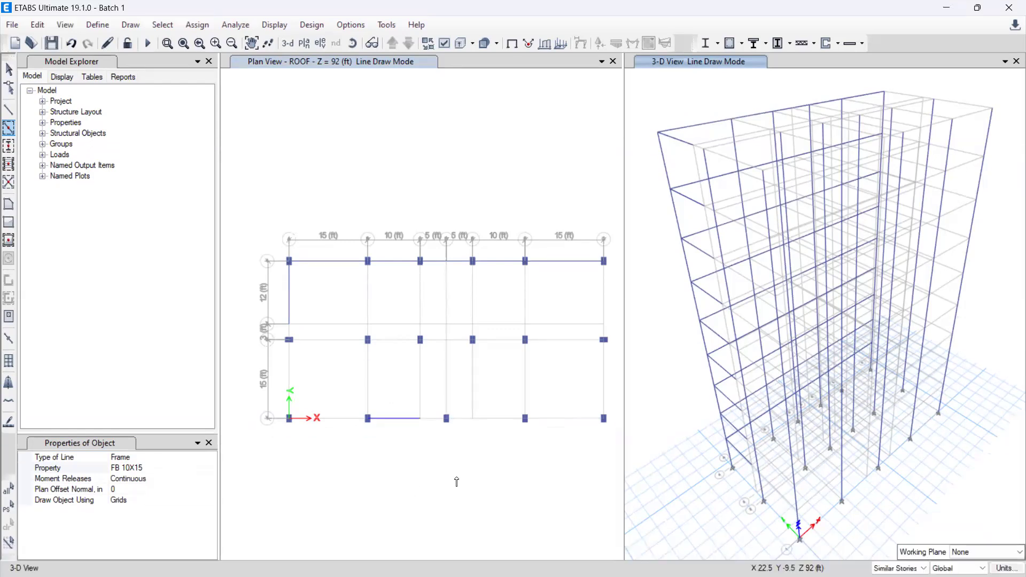
Step: Draw FB 10X15 beams along grid line 1 and the remaining spans of the two outer transverse grid lines to close the perimeter
mouse_move(611, 429)
mouse_down()
mouse_move(599, 415)
mouse_move(281, 414)
mouse_up()
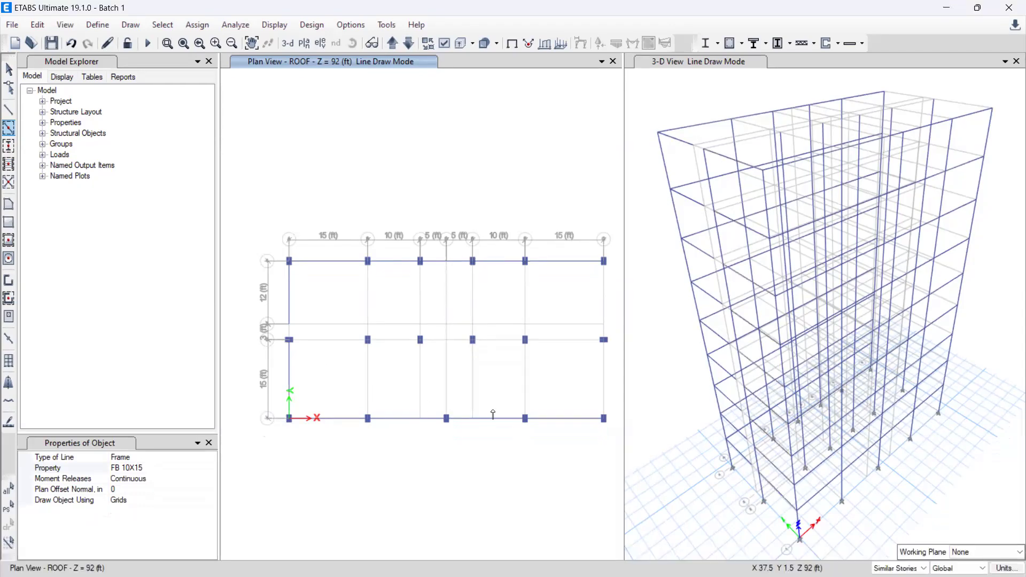
click(605, 371)
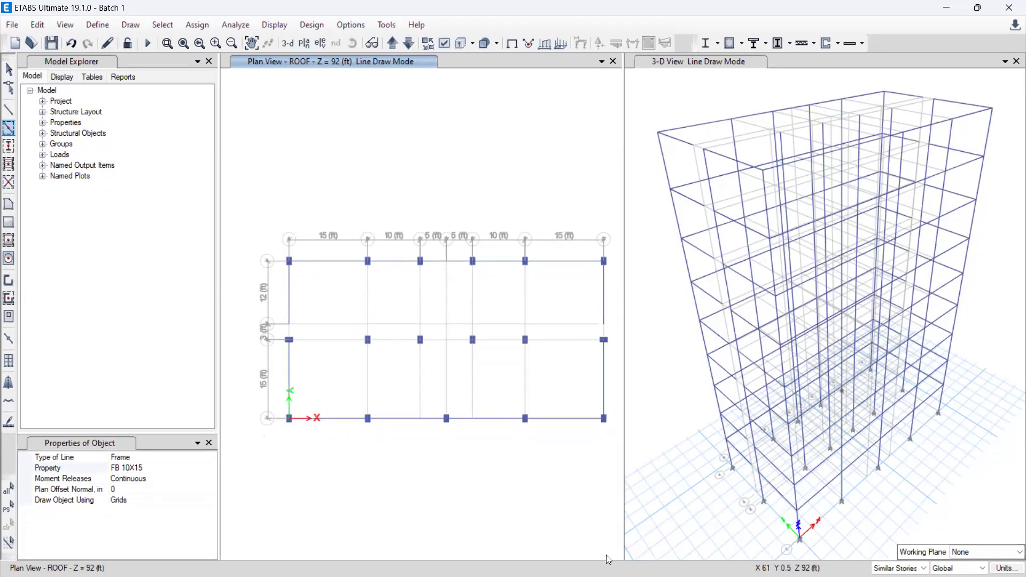
click(604, 331)
Step: Draw interior FB 10X15 beams along grid line 2, on the central transverse line between lines 1 and 2, and on four inner transverse lines between 3 and 4
mouse_move(305, 334)
mouse_down()
mouse_move(377, 352)
mouse_move(604, 351)
mouse_up()
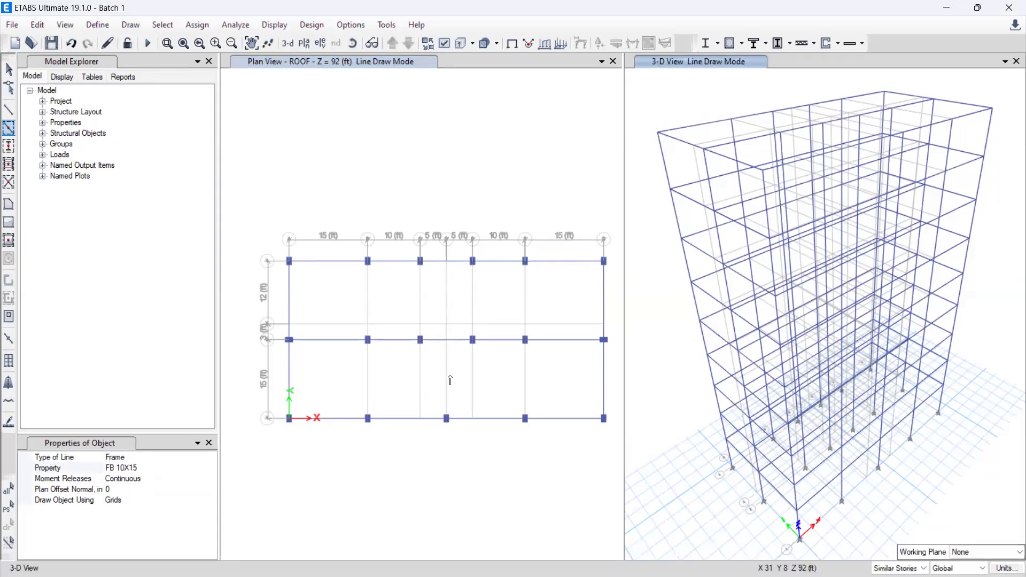
click(447, 396)
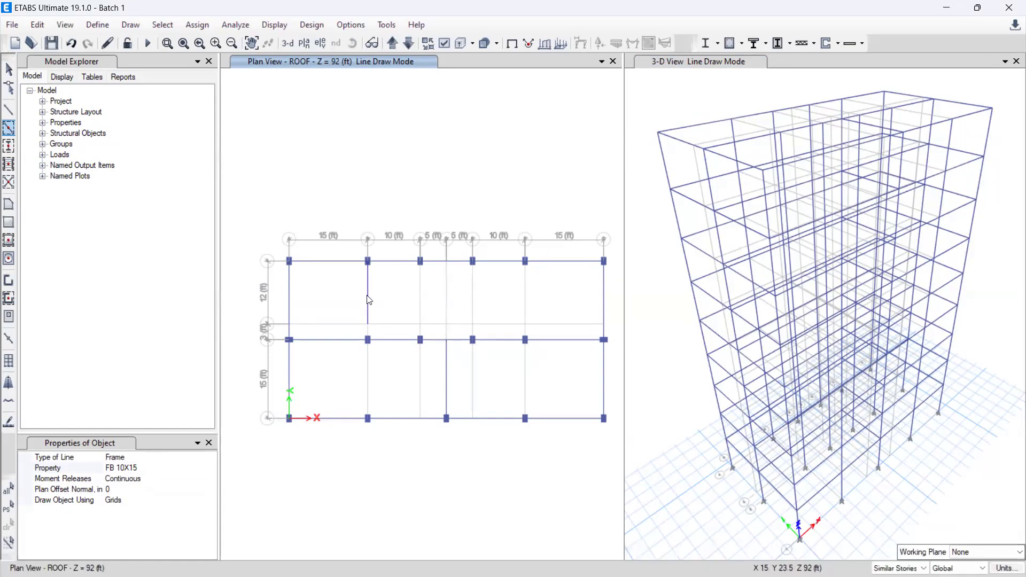
click(369, 313)
click(420, 302)
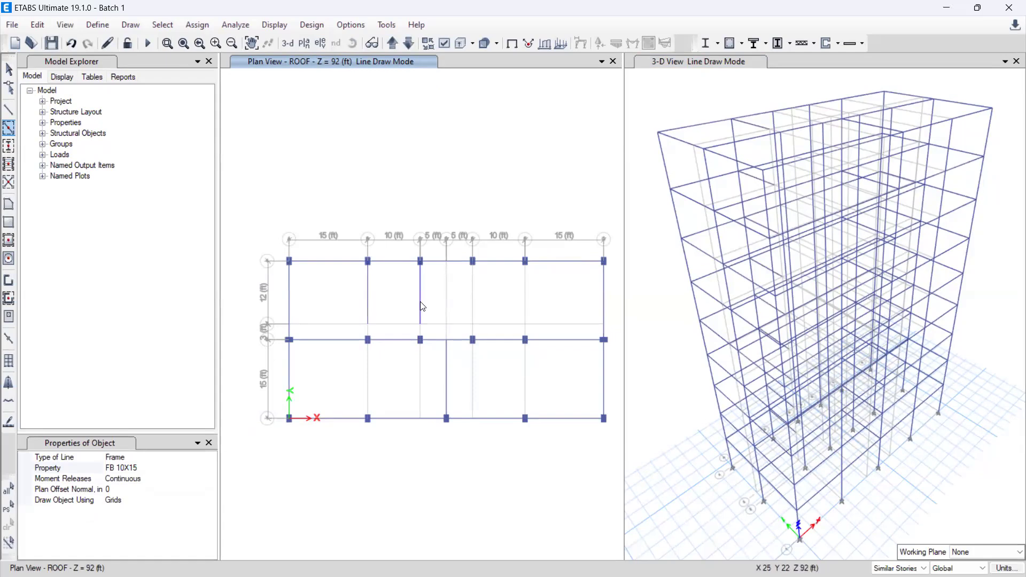
click(472, 305)
click(526, 313)
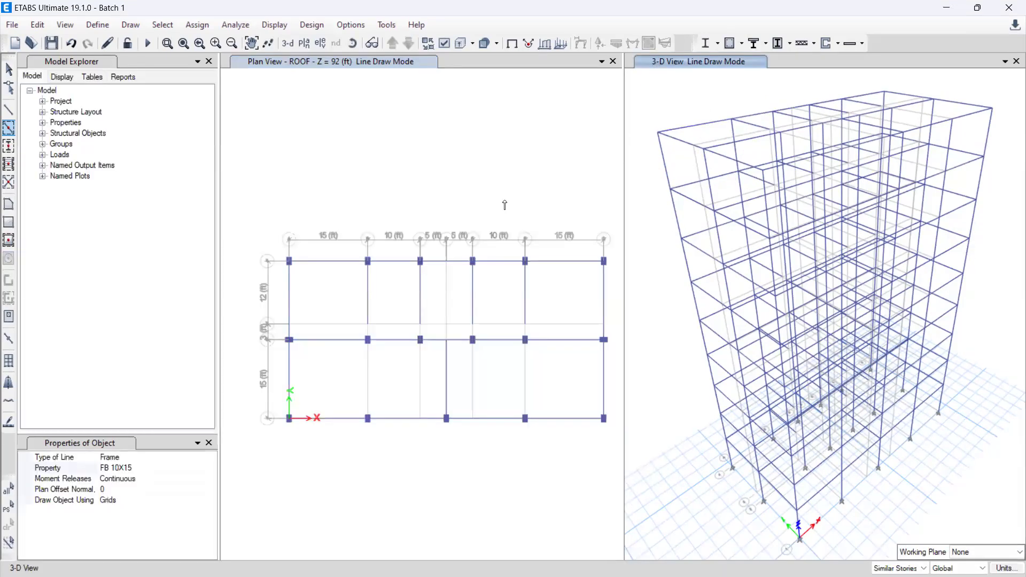
click(502, 196)
Step: Save the model as Batch 1 in the Documents folder, replacing the existing file
click(51, 43)
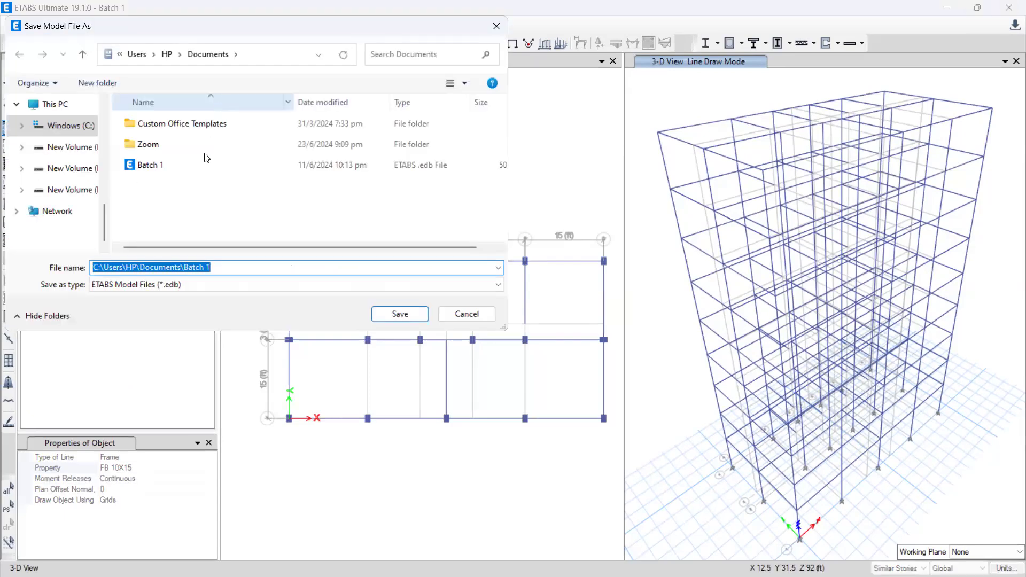
click(389, 319)
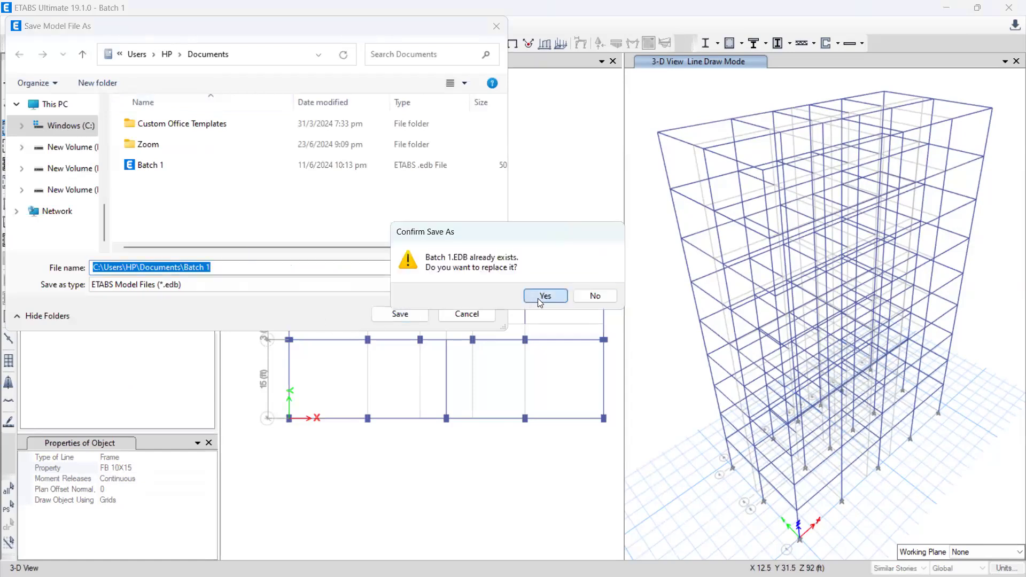
click(544, 296)
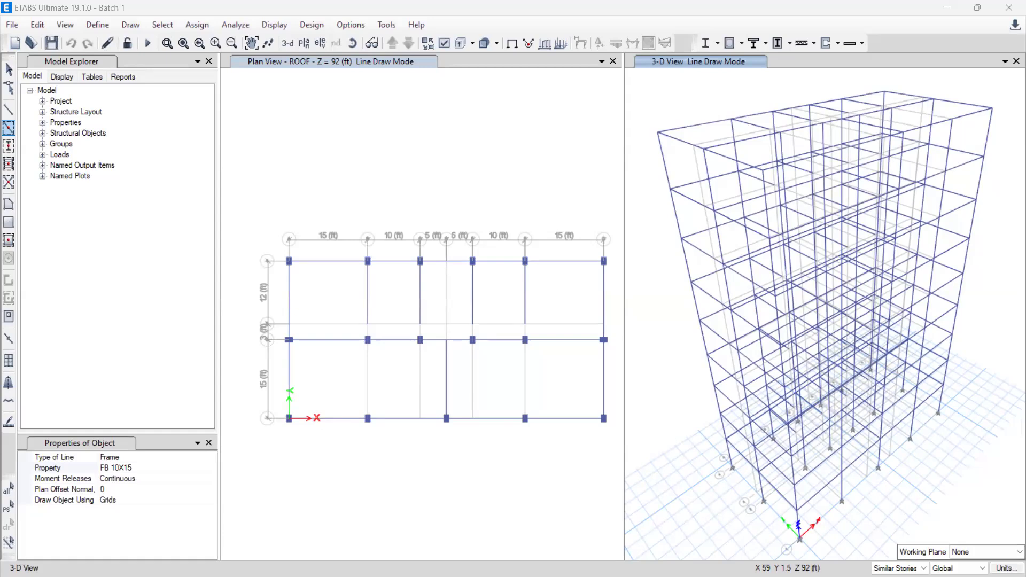
Step: Set up Quick Draw Floor/Wall with property Slab5 and objects drawn using Grids
click(10, 244)
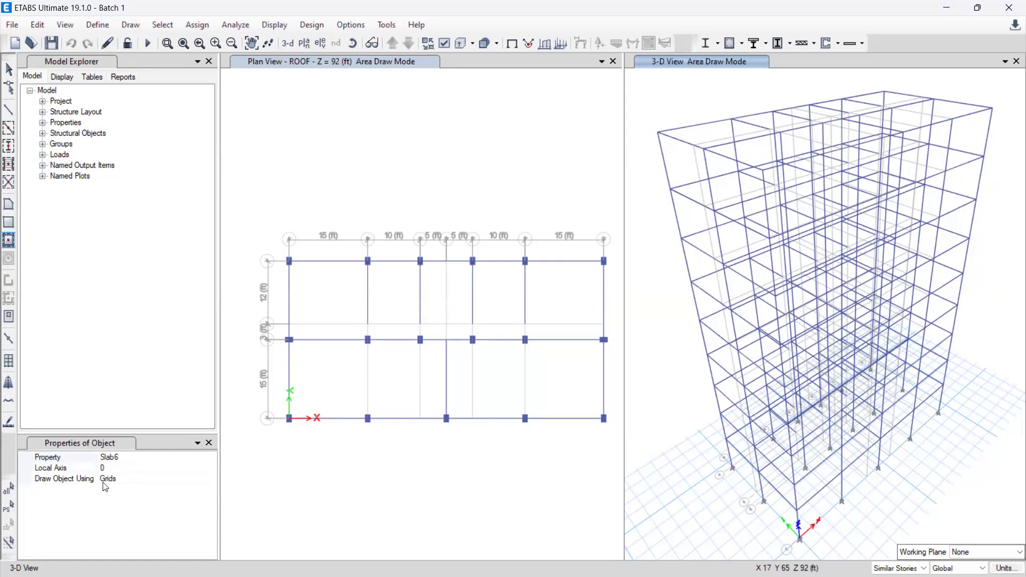
click(120, 457)
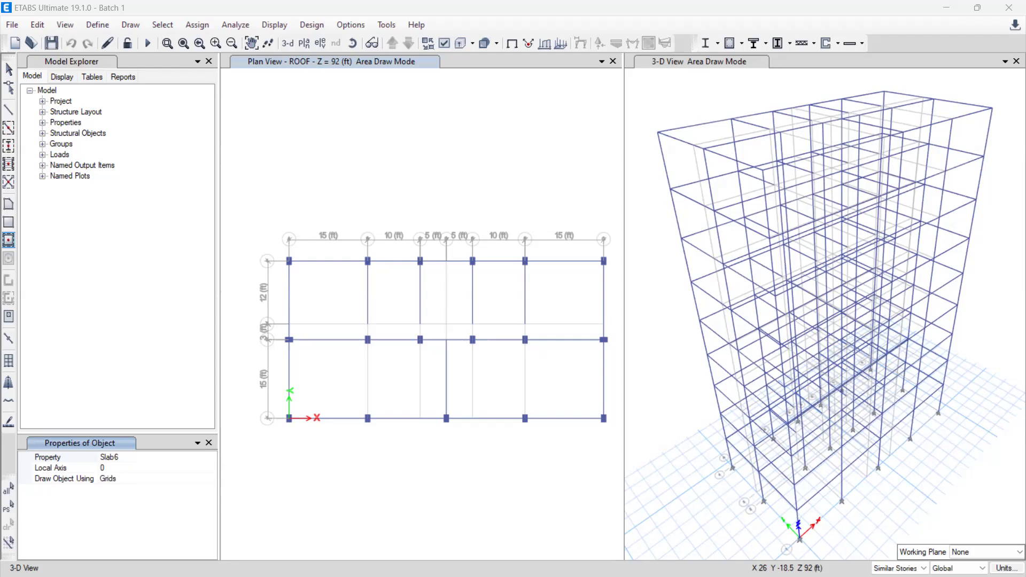
click(137, 459)
click(212, 458)
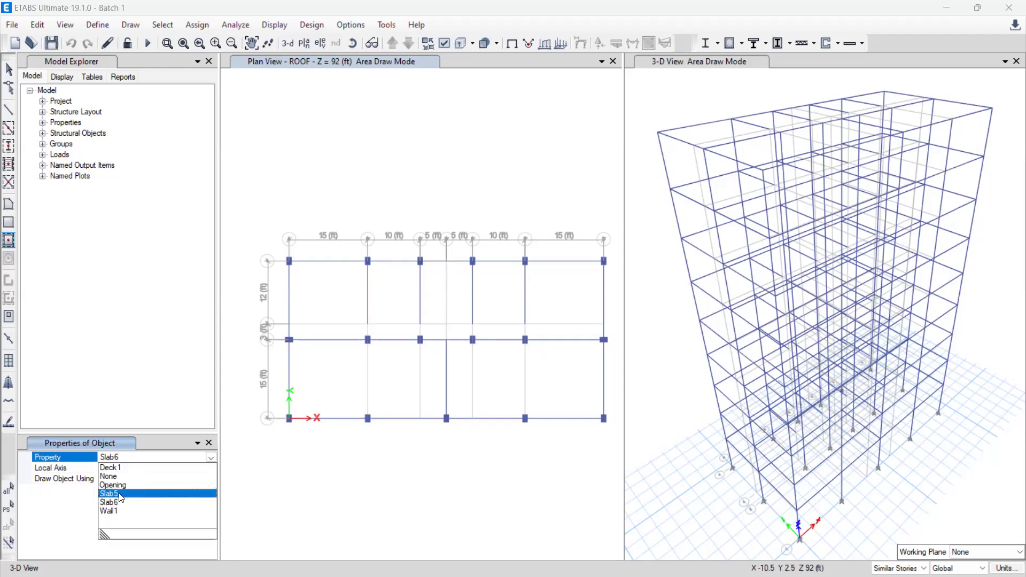
click(121, 495)
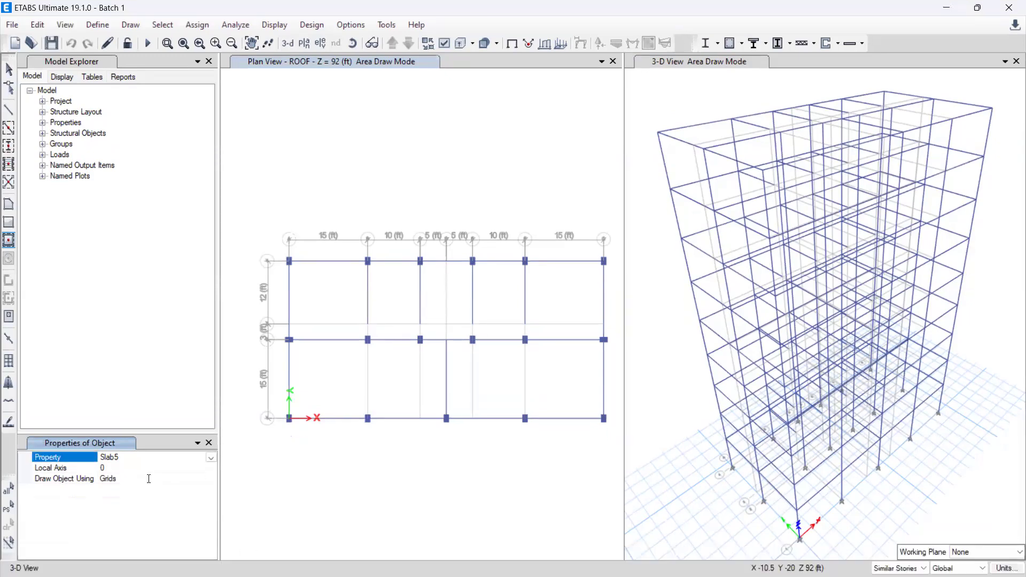
click(149, 495)
click(211, 479)
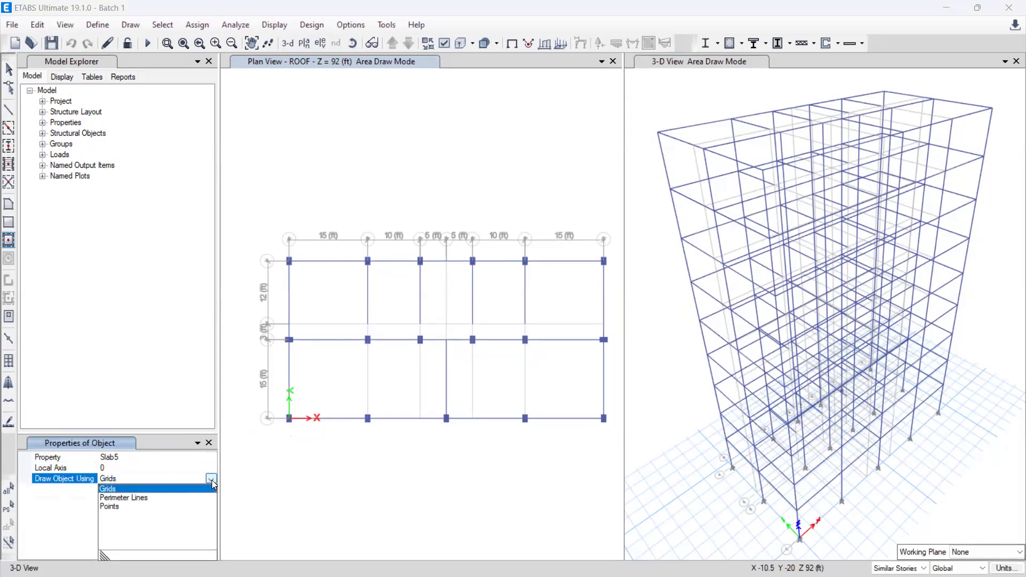
click(166, 488)
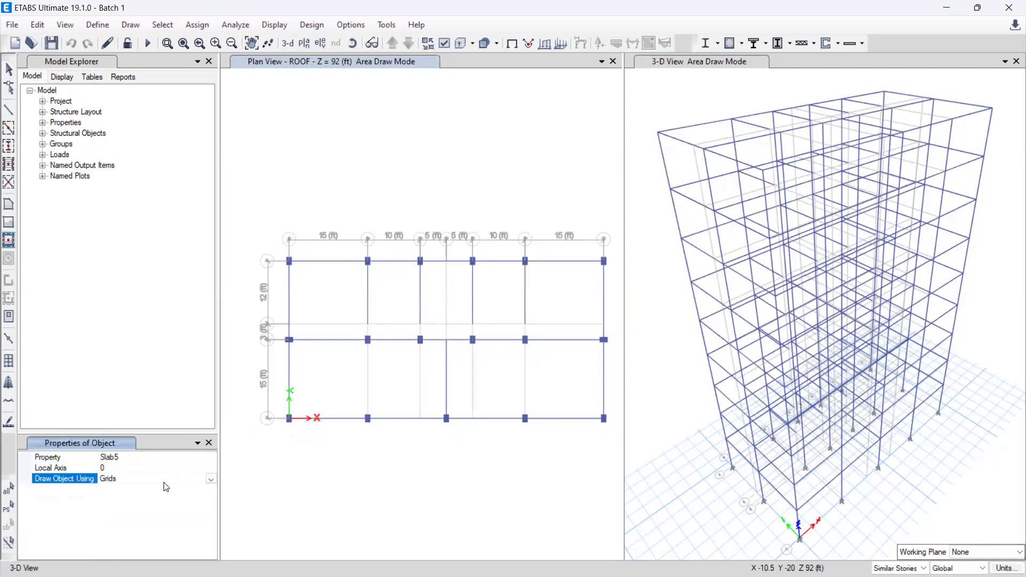
Step: Draw Slab5 panels between grid lines 2 and 4 in the first 15 ft and 10 ft bays on the origin side
click(328, 301)
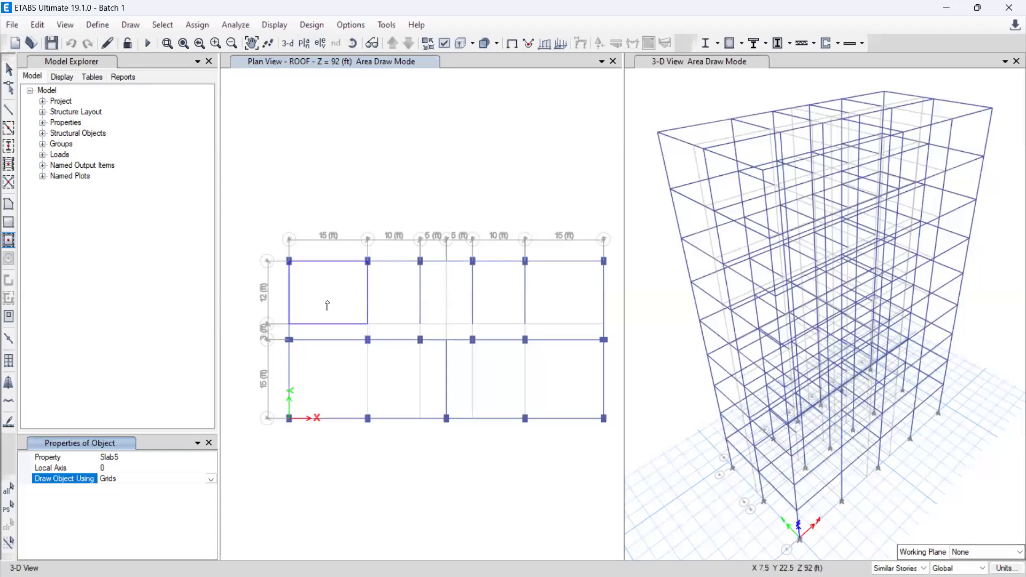
click(328, 306)
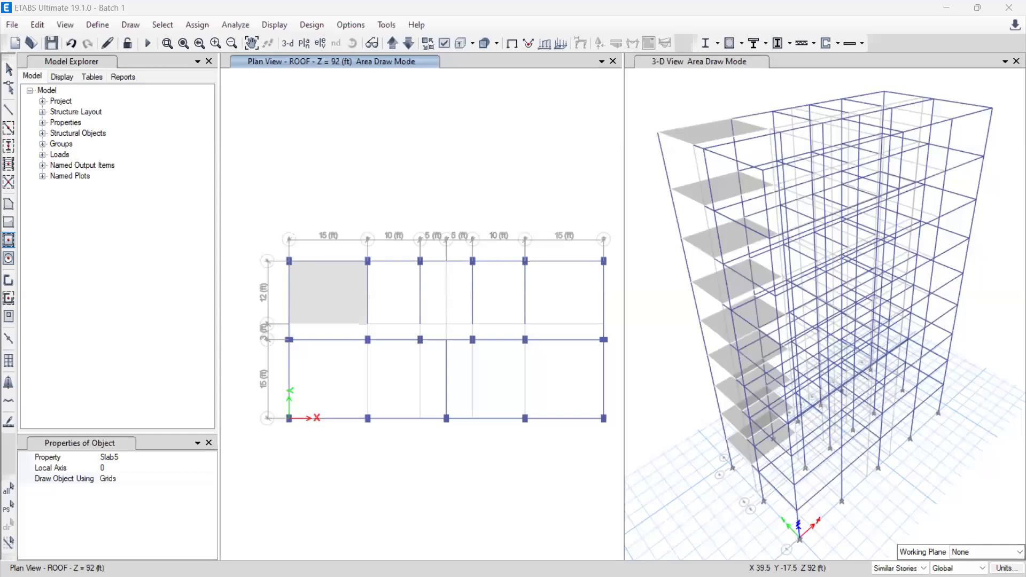
click(405, 301)
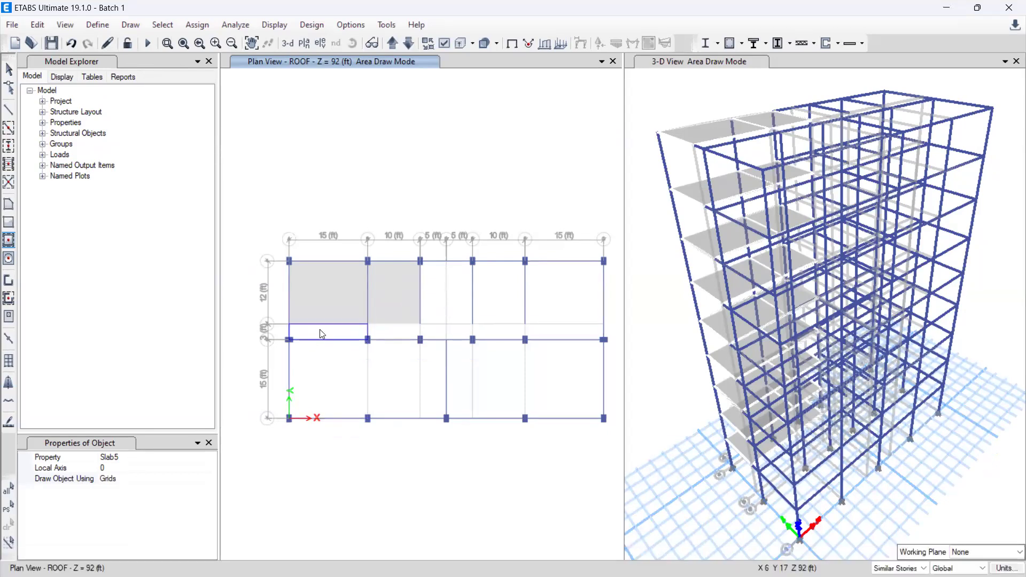
click(361, 342)
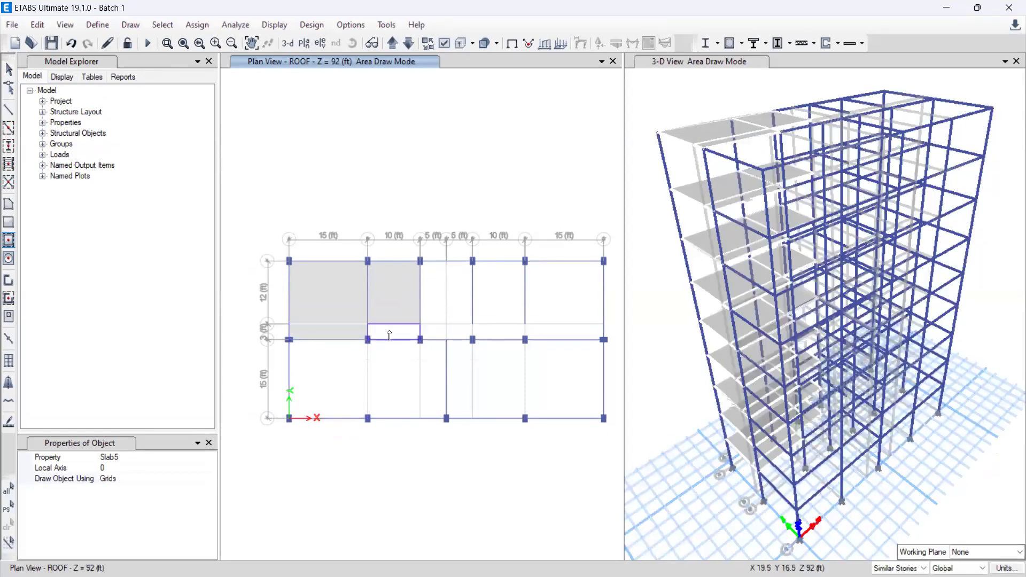
click(390, 336)
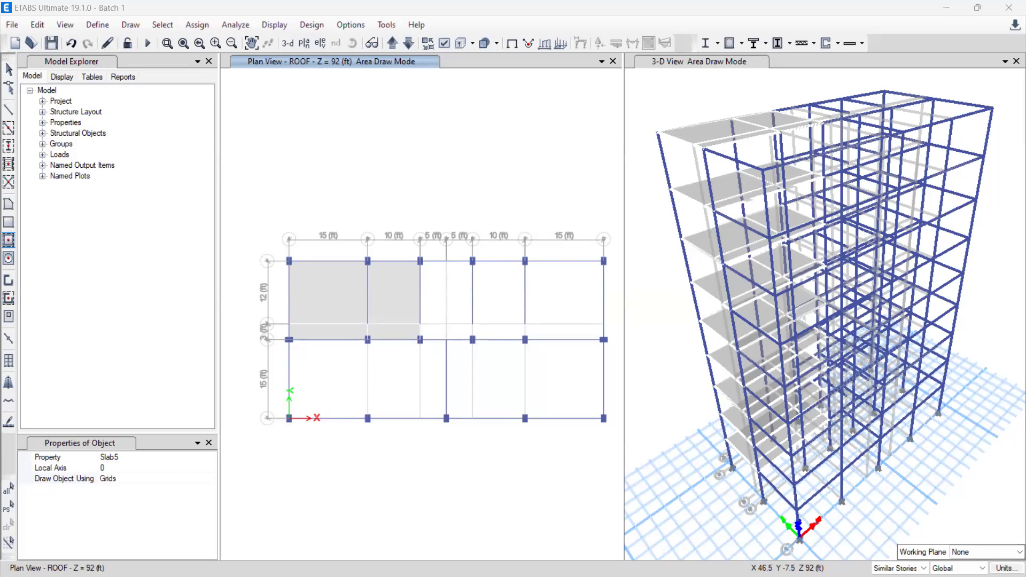
Step: Try the Perimeter Lines and Points methods for drawing the slab objects, and return the method to Grids
click(119, 480)
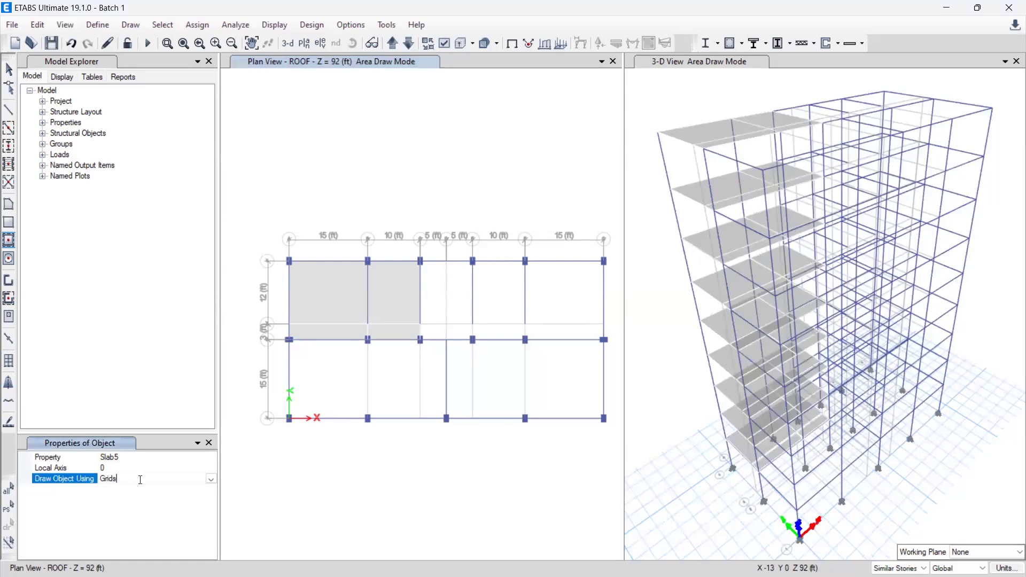
click(212, 479)
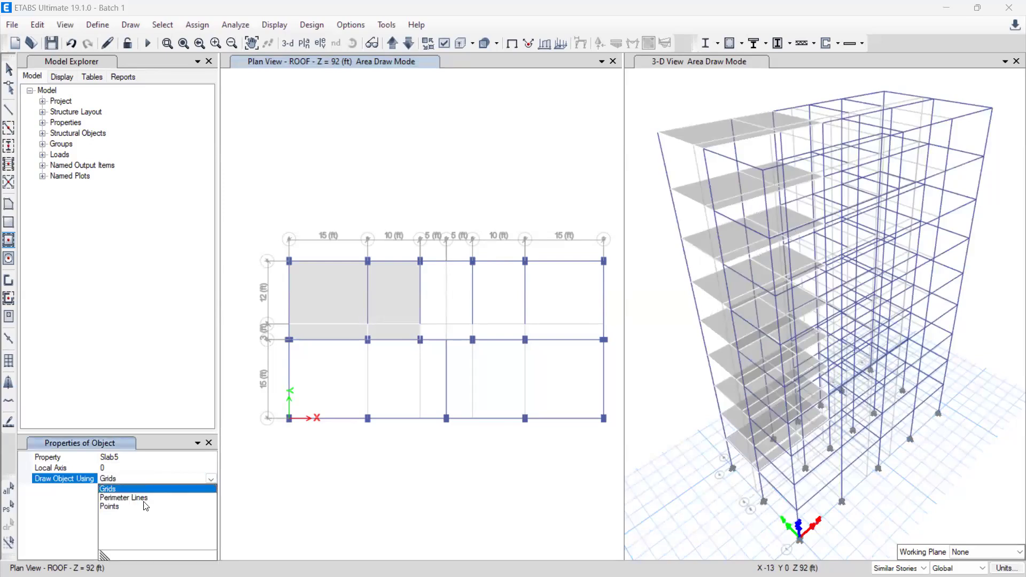
click(140, 499)
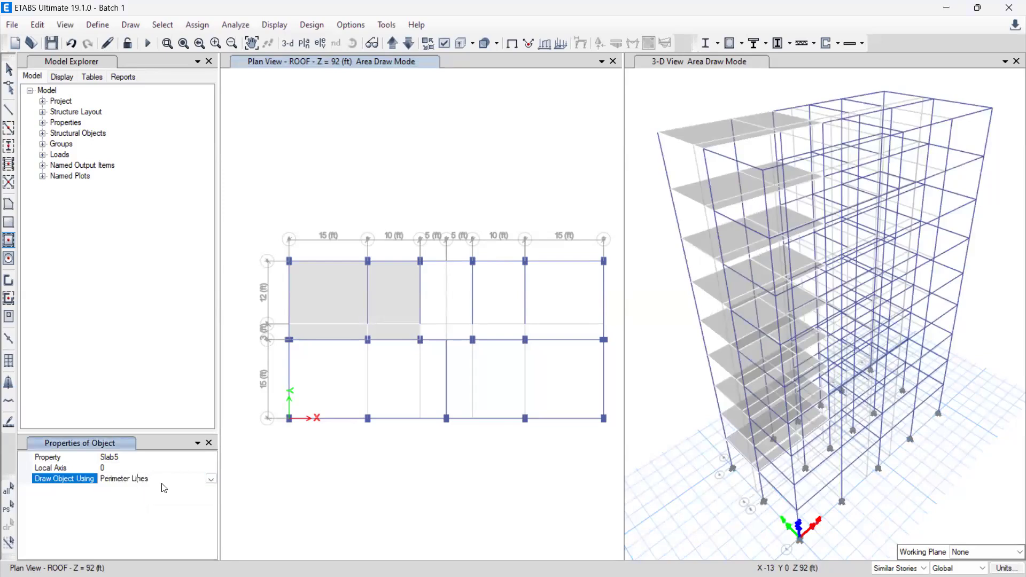
click(209, 478)
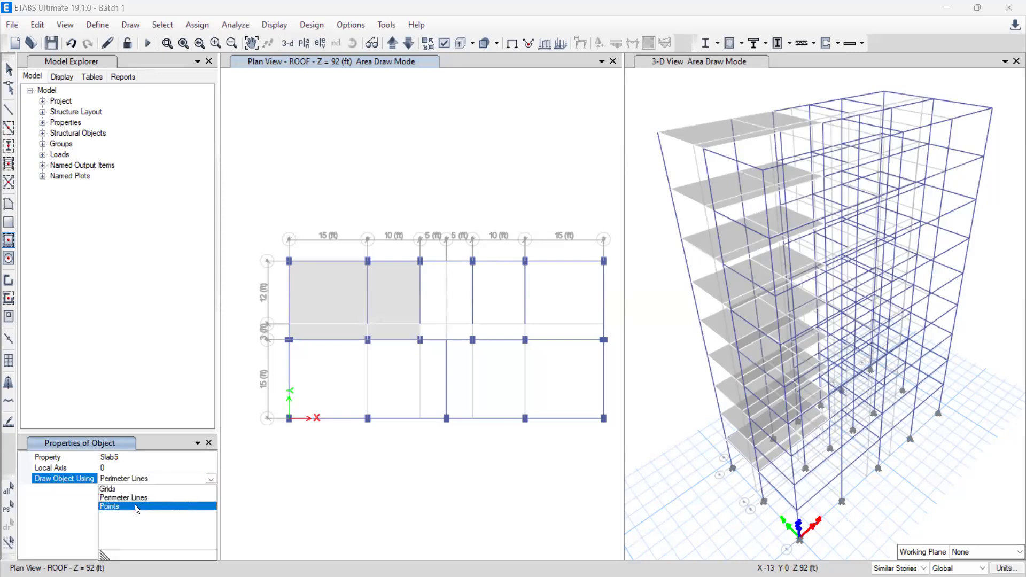
click(137, 508)
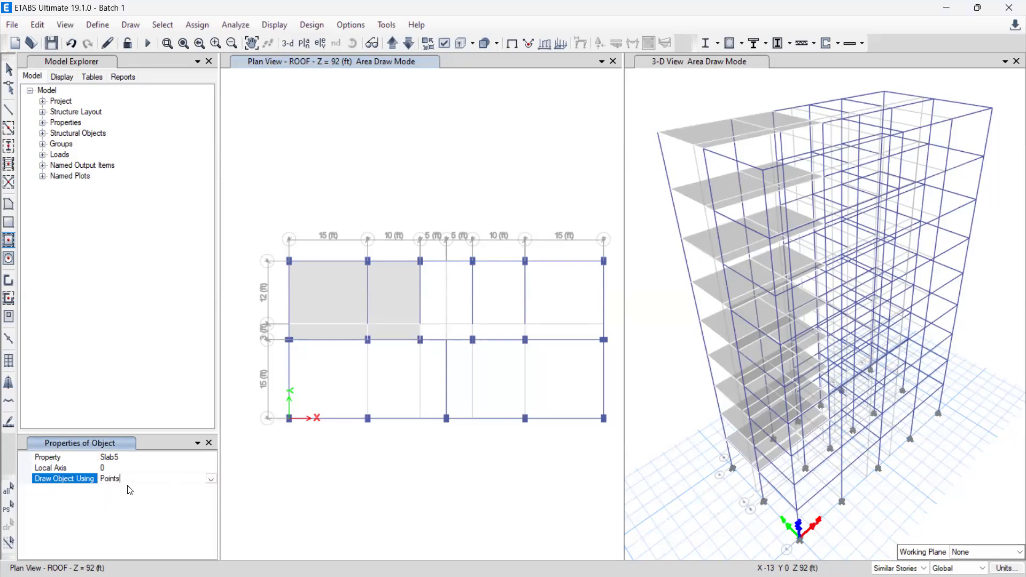
click(212, 479)
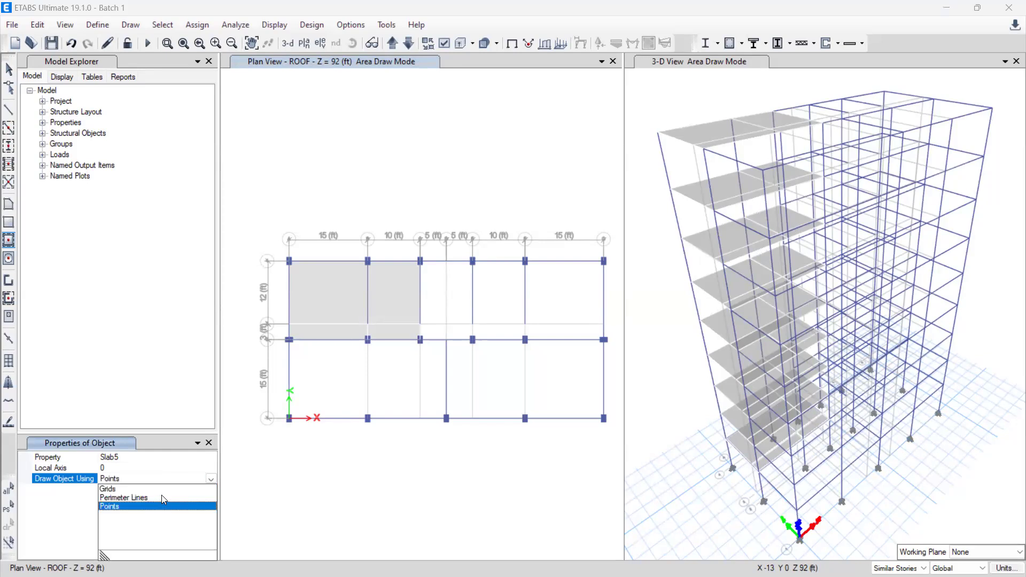
click(140, 499)
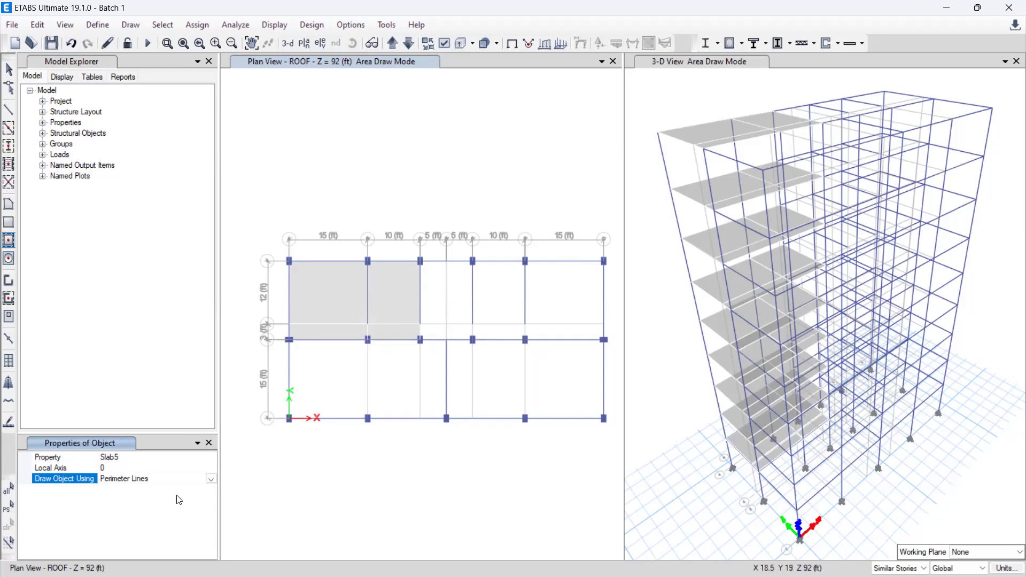
click(211, 478)
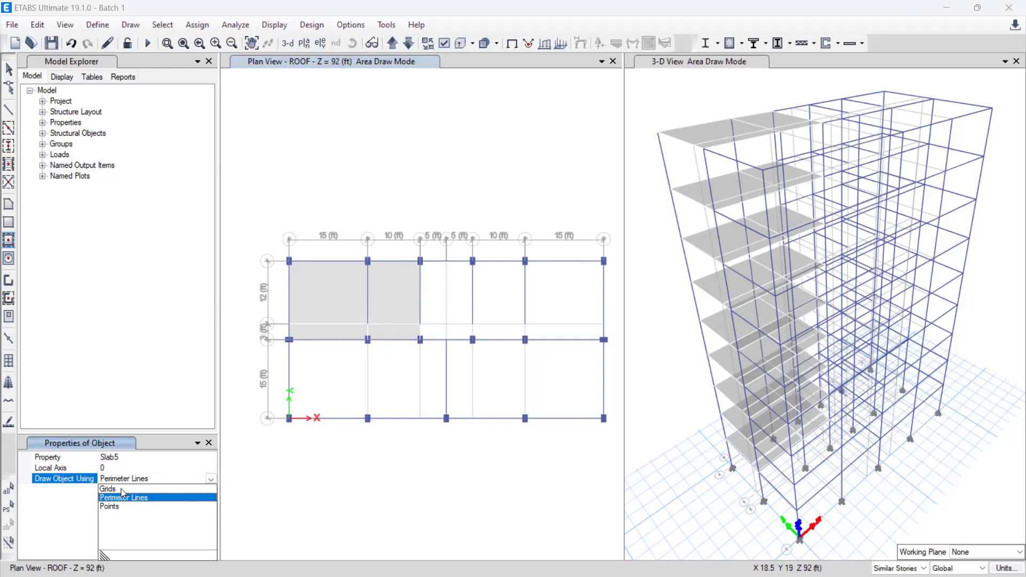
click(121, 489)
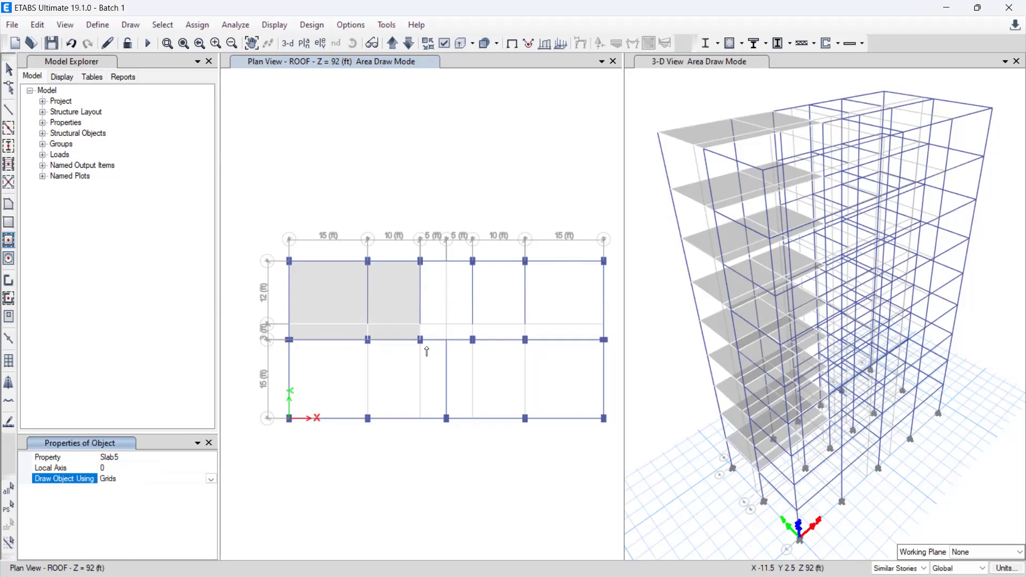
Step: Draw Slab5 panels between grid lines 2 and 4 in the 10 ft and 15 ft bays at the end away from the origin
click(498, 297)
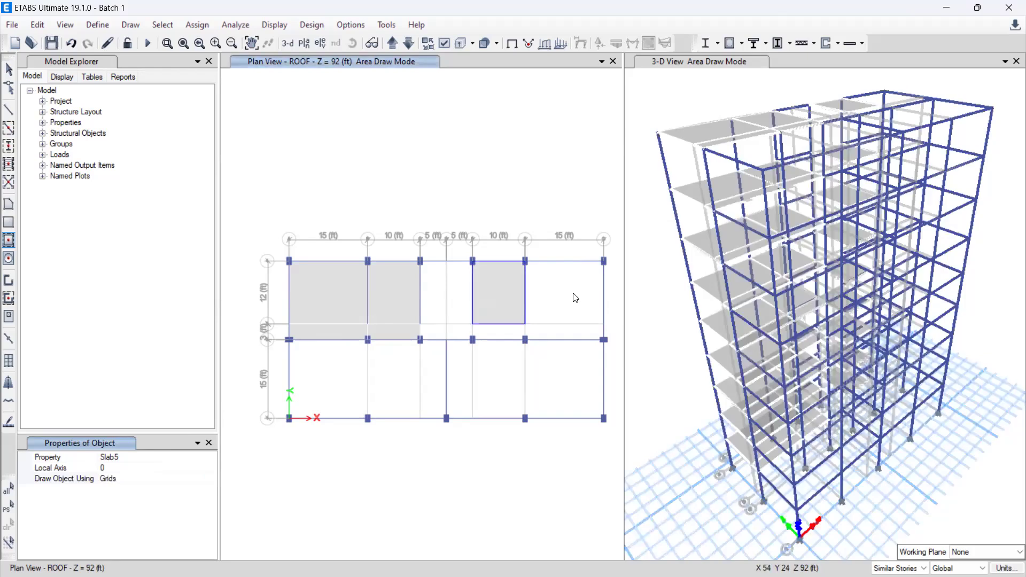
click(568, 309)
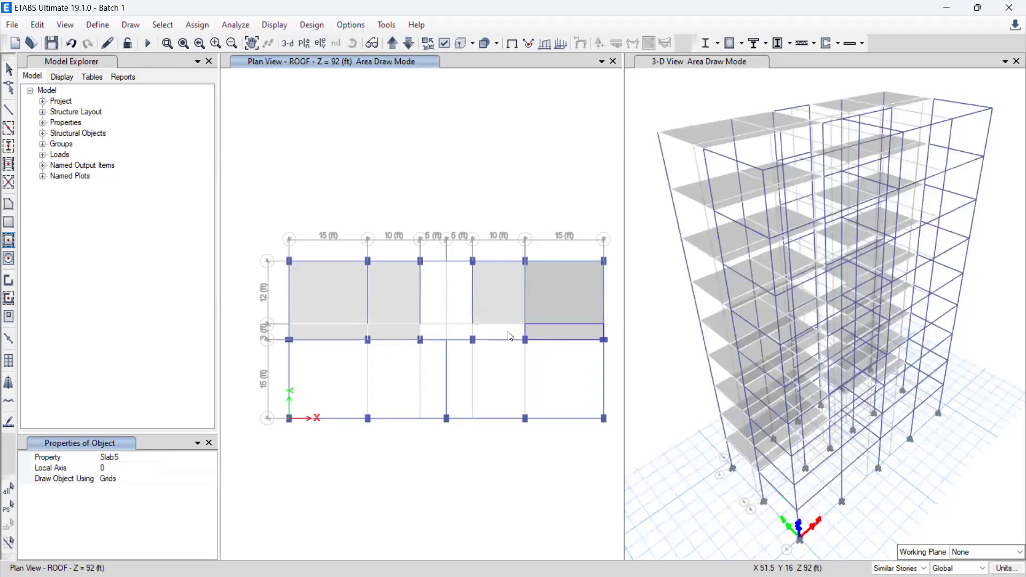
click(508, 332)
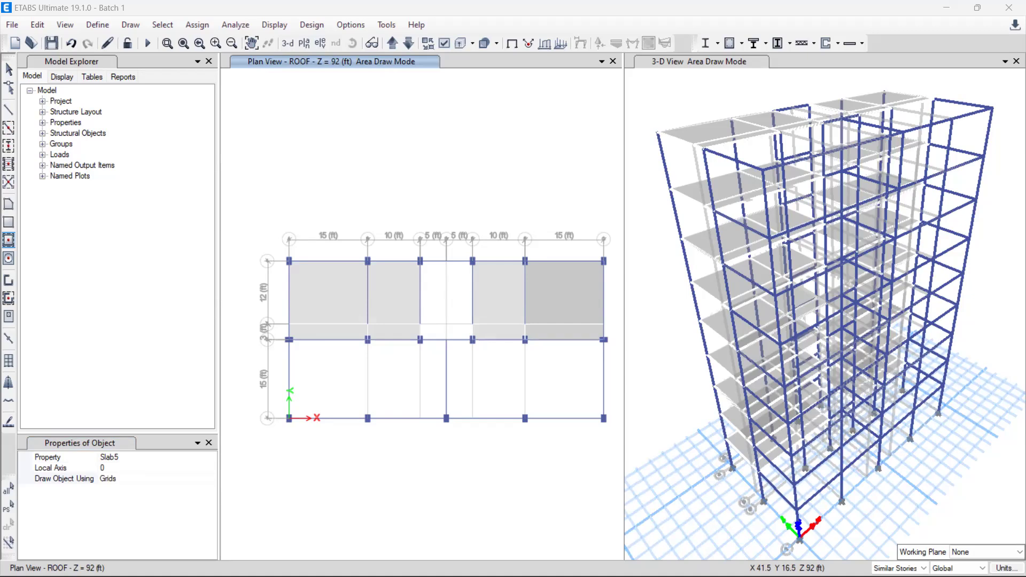
Step: Draw Slab5 panels in all the bays between grid lines 1 and 2
click(571, 378)
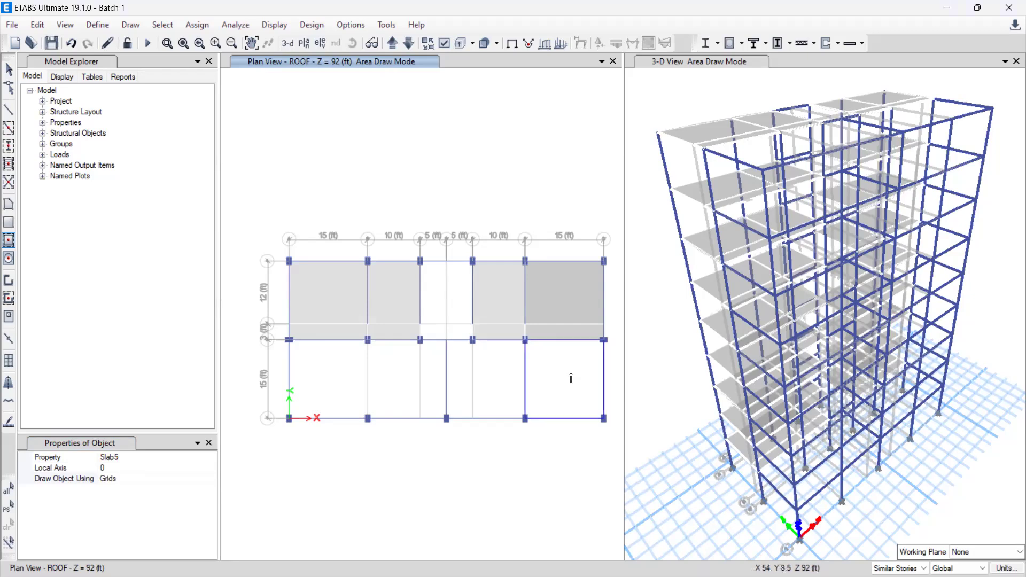
click(572, 376)
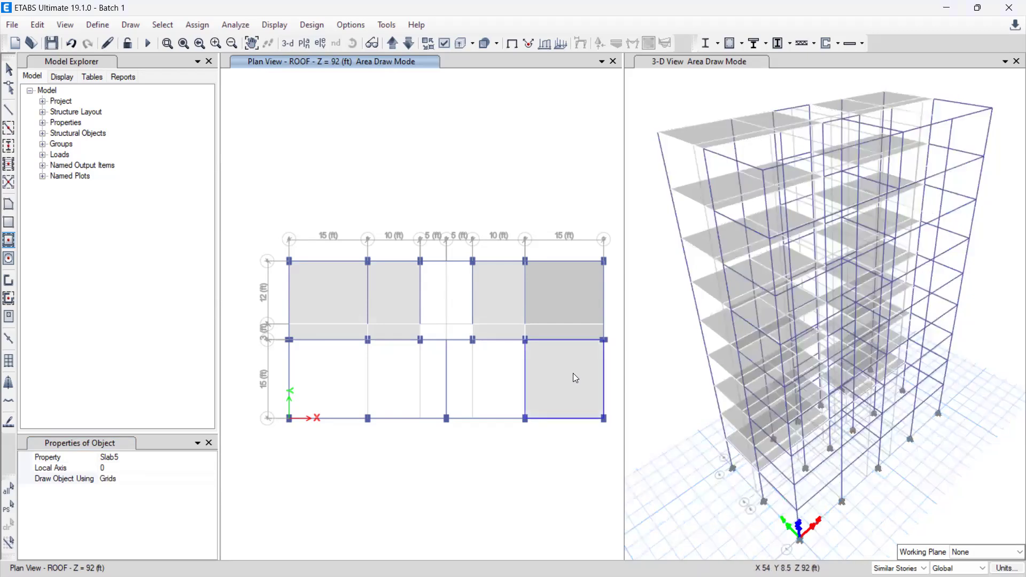
click(503, 374)
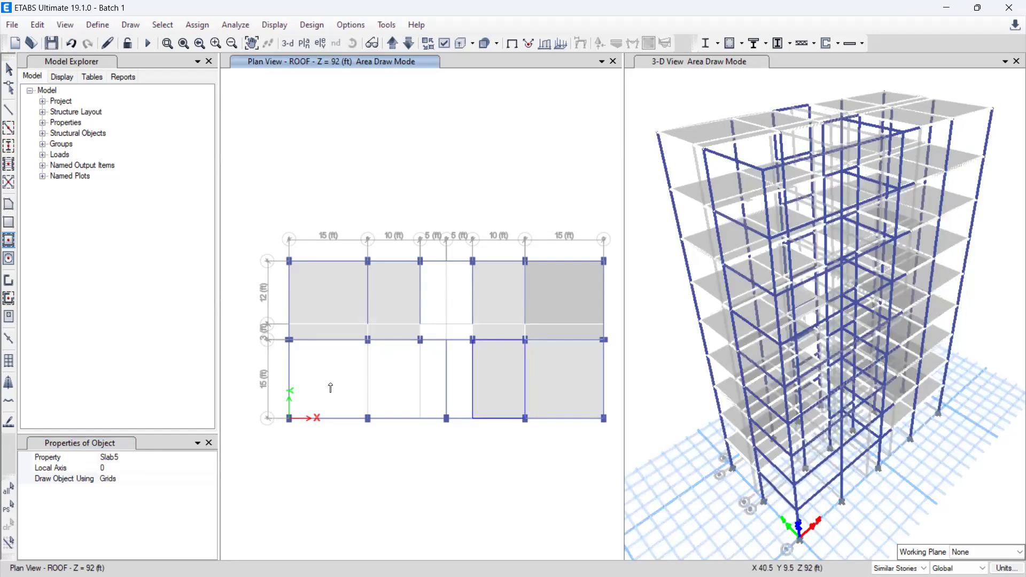
click(333, 388)
click(398, 390)
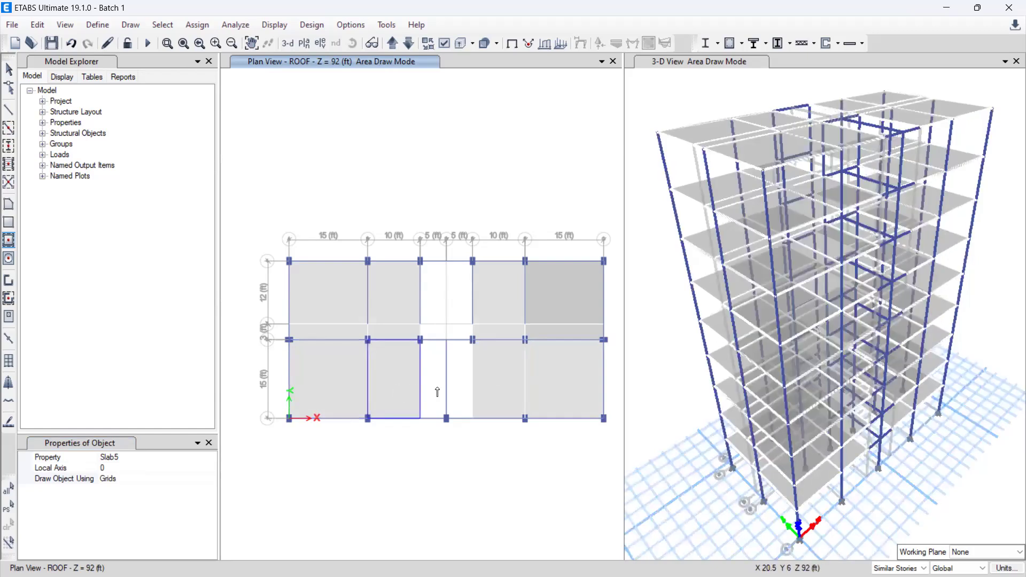
click(440, 390)
click(461, 395)
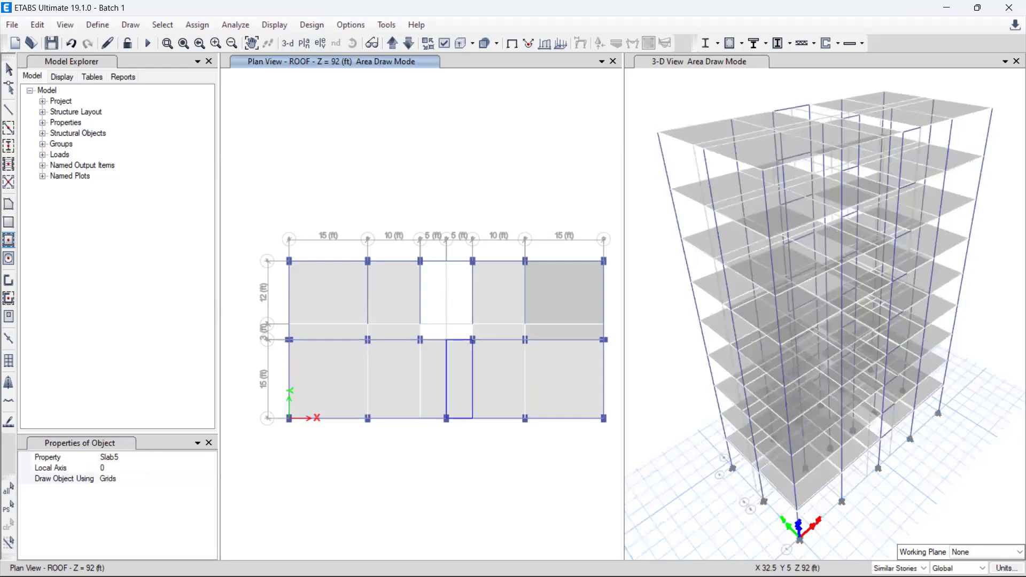
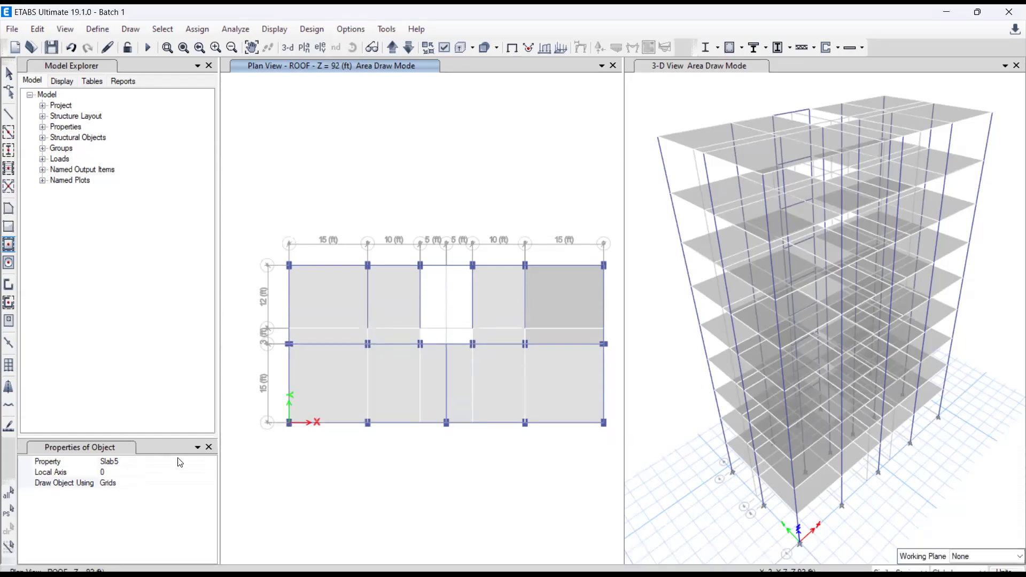
Step: Draw Slab6 panels with a local axis of 90 in the two 5 ft by 12 ft bays between grid lines C and E
drag(176, 408, 192, 333)
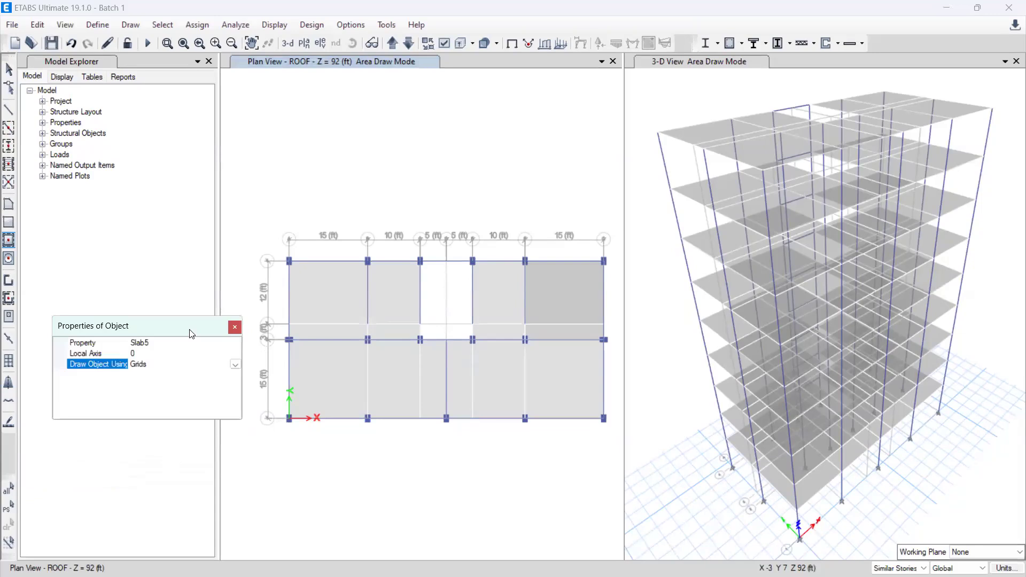
click(159, 343)
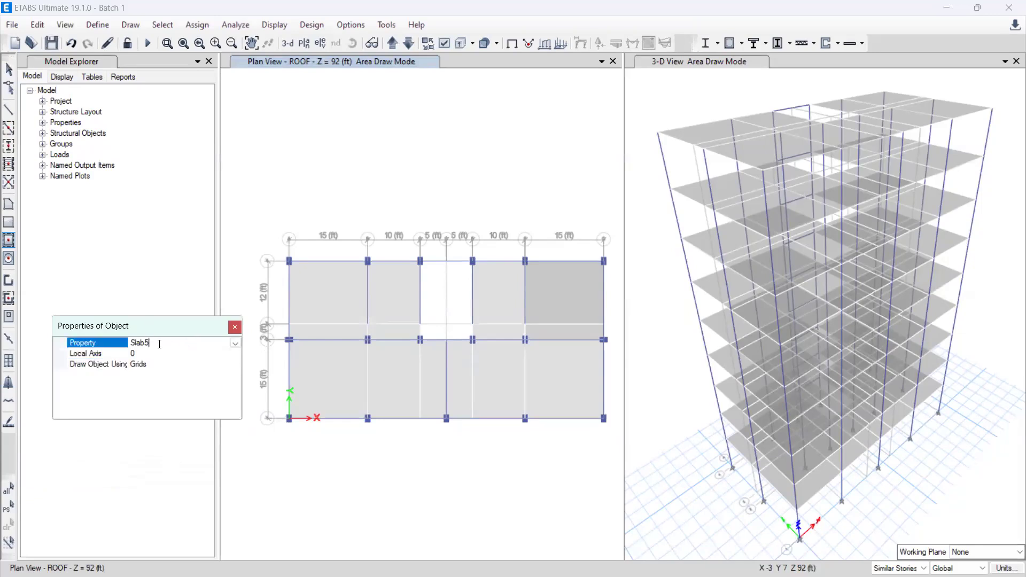
click(235, 343)
click(140, 385)
click(132, 353)
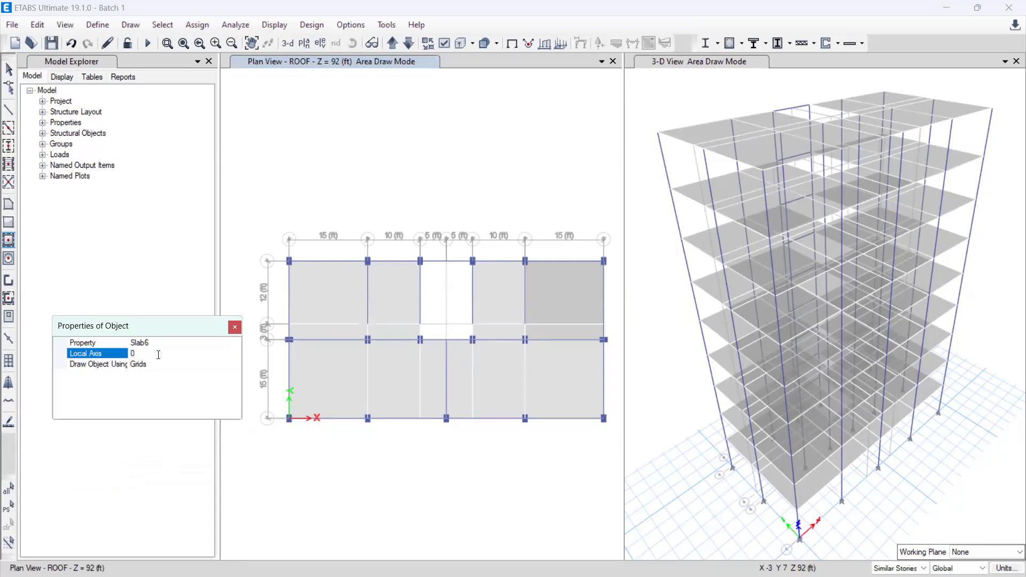
text(9)
click(453, 301)
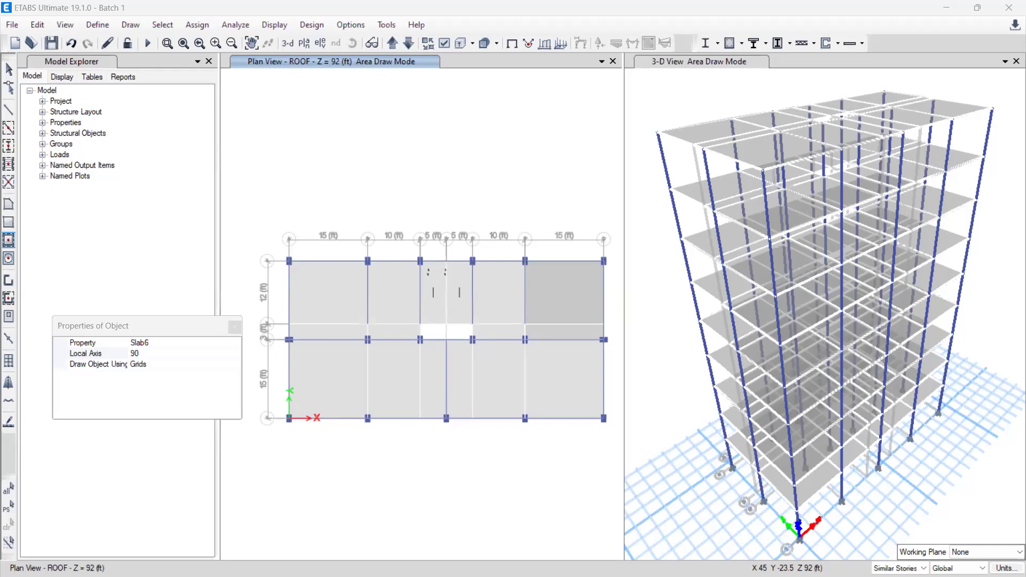
click(452, 333)
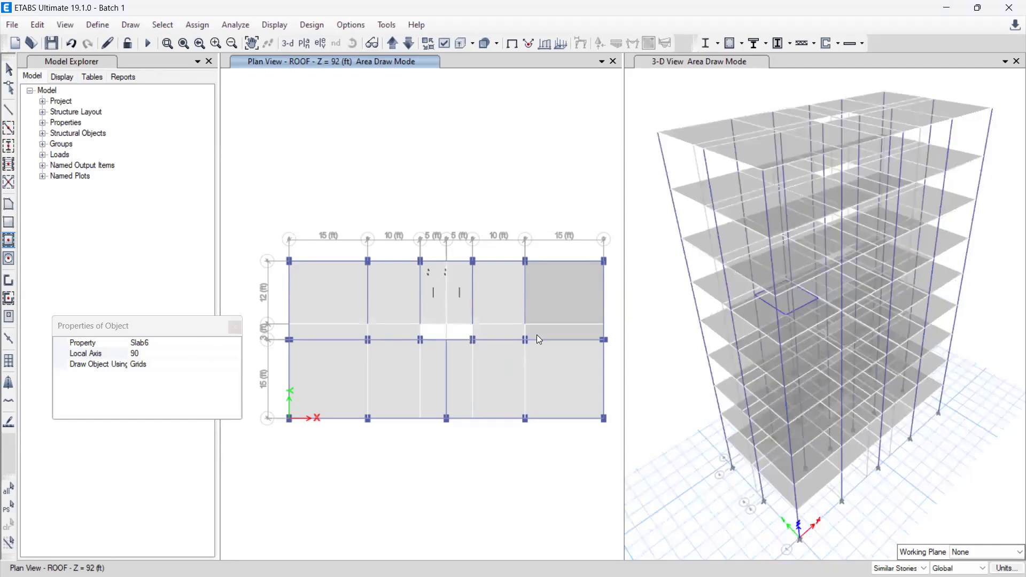
click(436, 335)
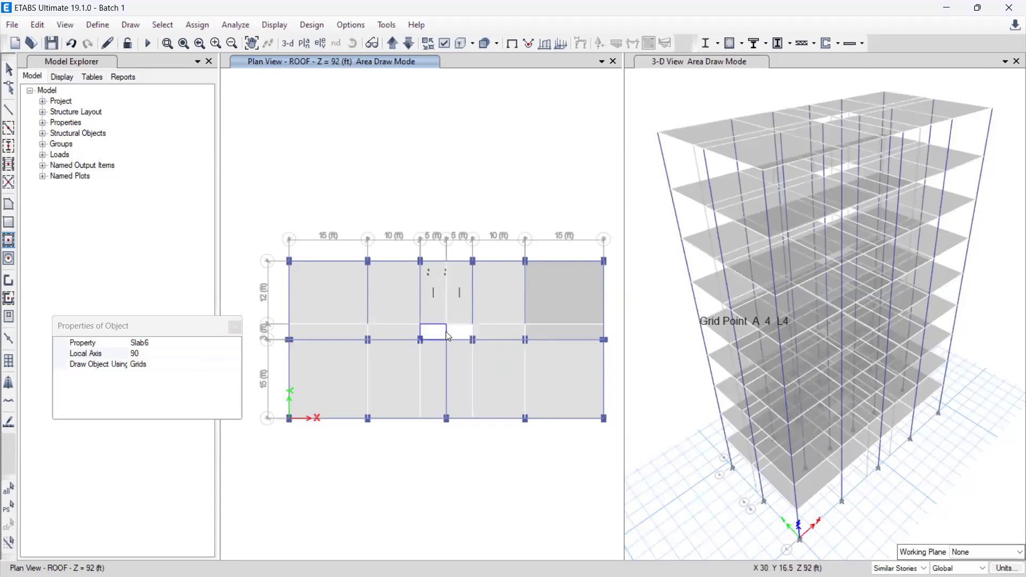
click(461, 337)
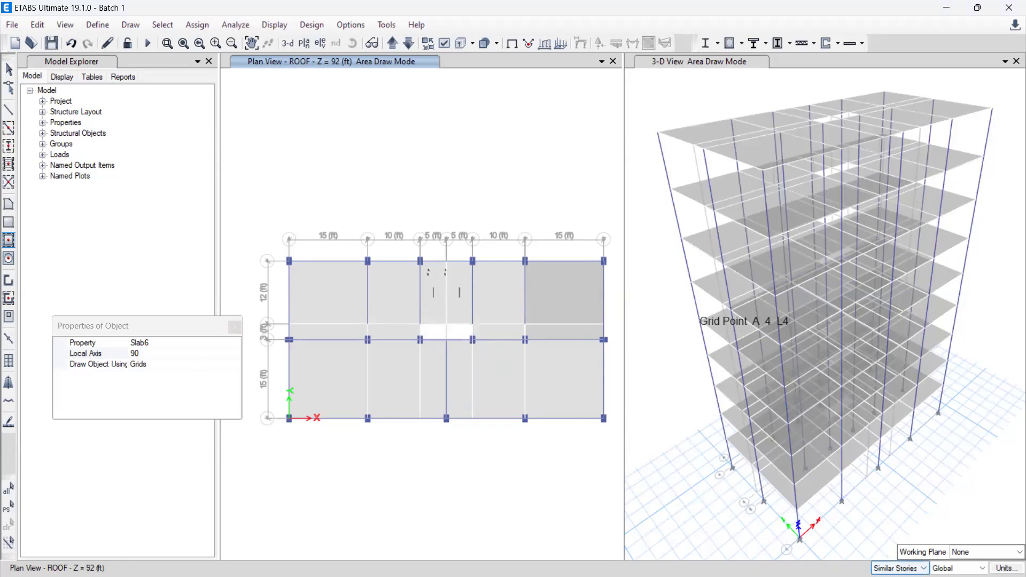
Step: Limit drawing to One Story and set the plan view to the ROOF level
click(900, 568)
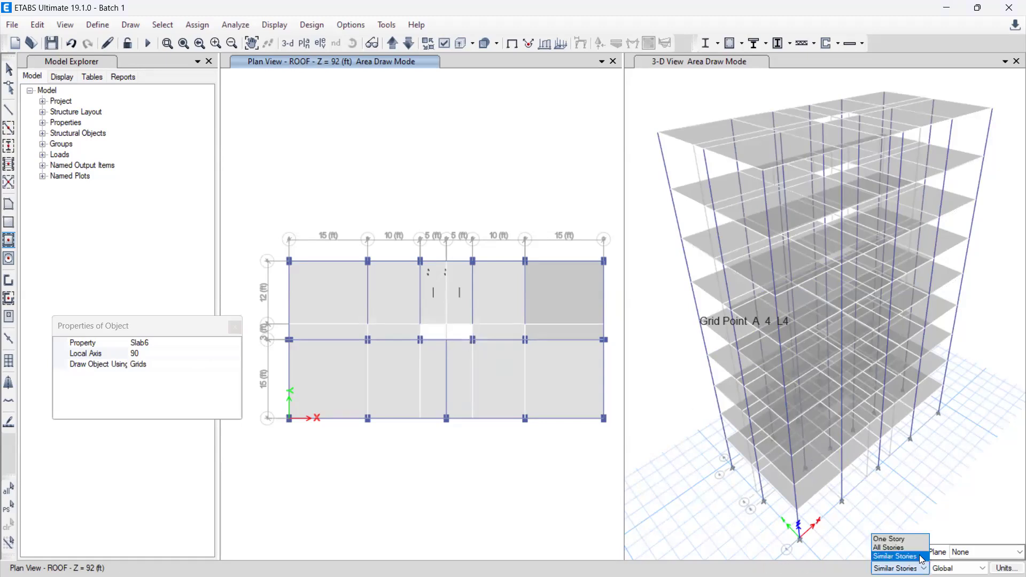
click(910, 540)
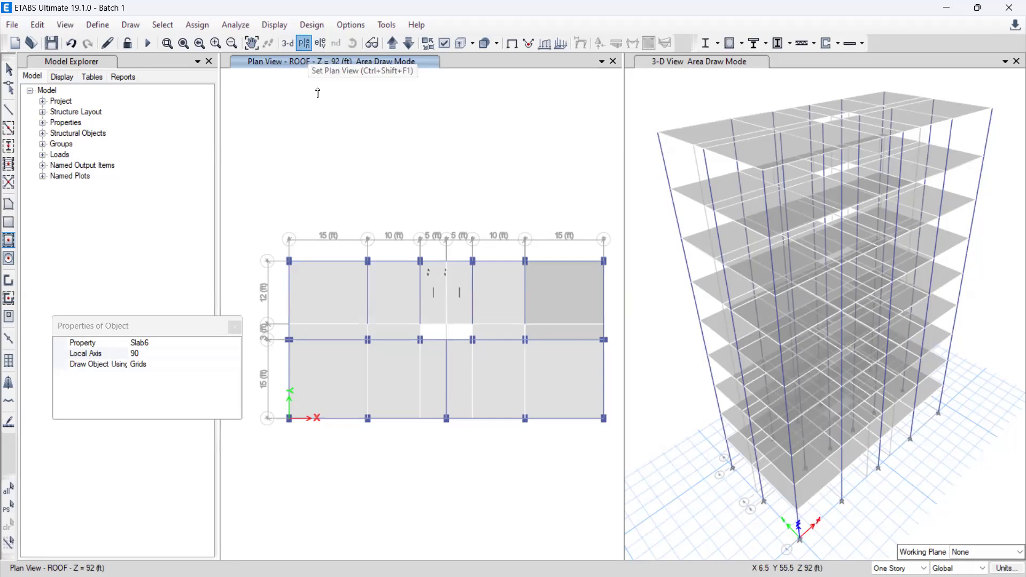
key(ctrl+shift+F1)
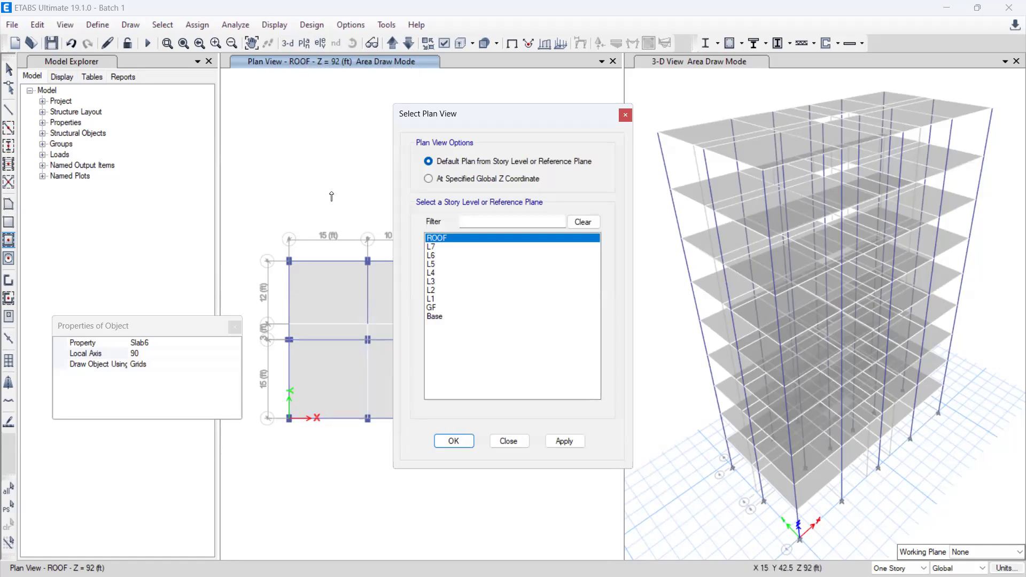
click(440, 247)
click(440, 239)
click(455, 443)
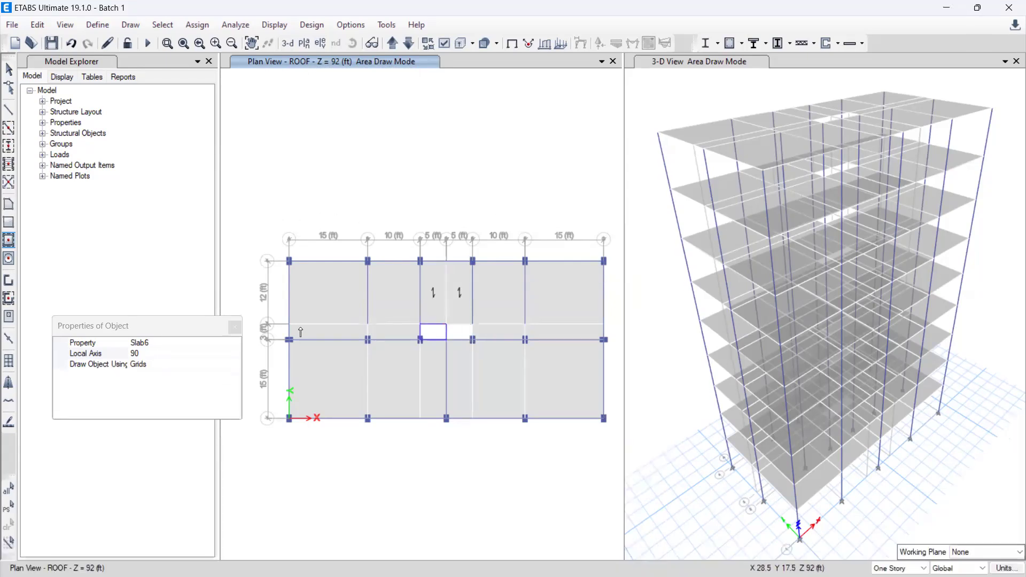
Step: Draw Slab5 panels with a local axis of 0 in the two 5 ft by 3 ft bays on the ROOF story, and close the object properties
click(195, 343)
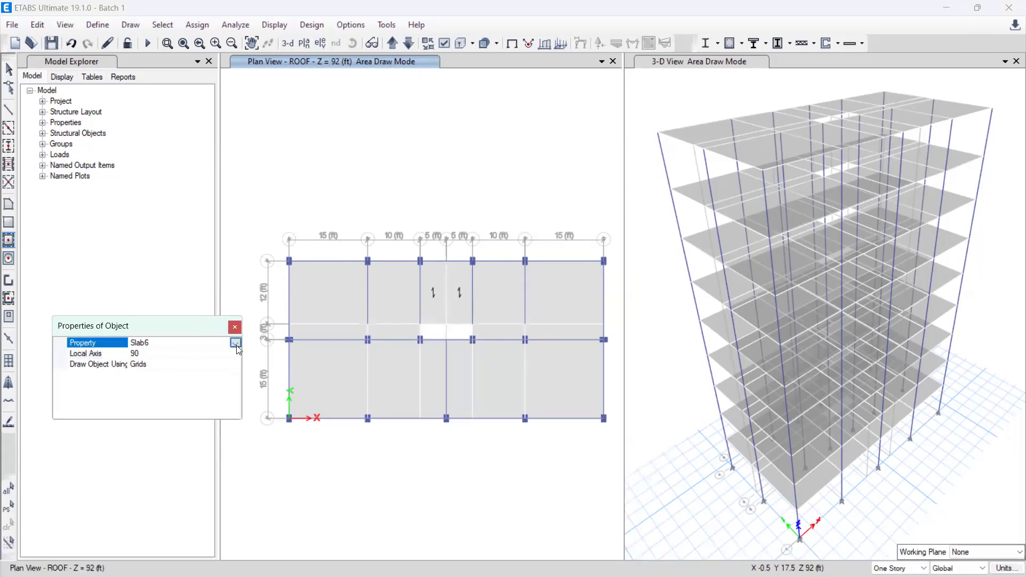
click(177, 381)
click(146, 355)
key(BackSpace)
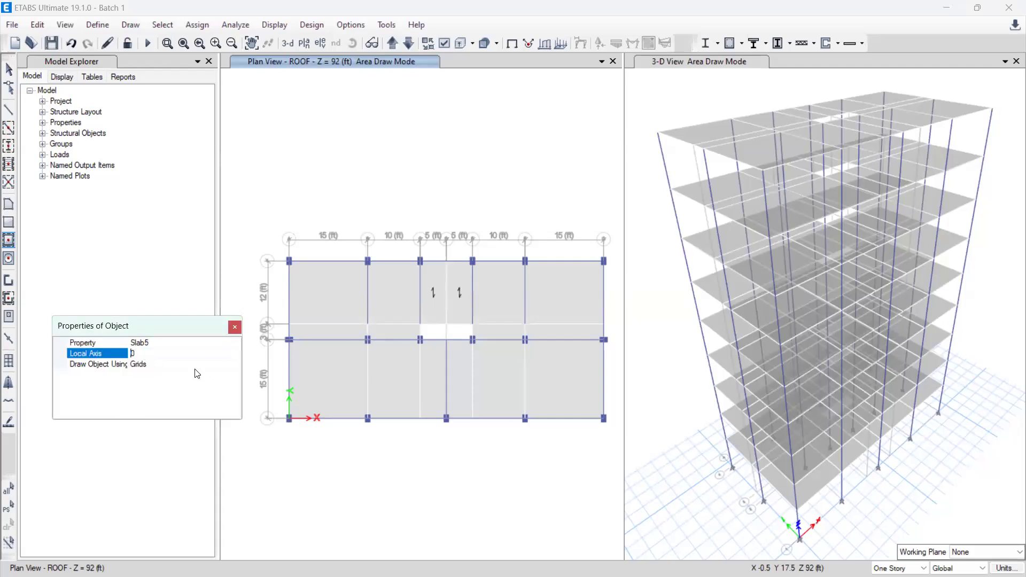
click(177, 345)
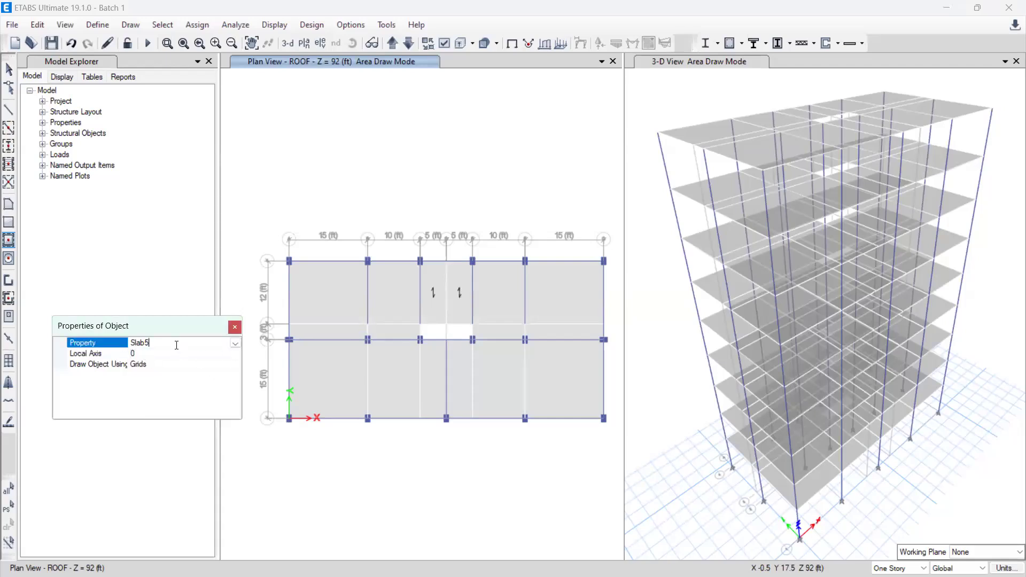
click(431, 333)
click(466, 332)
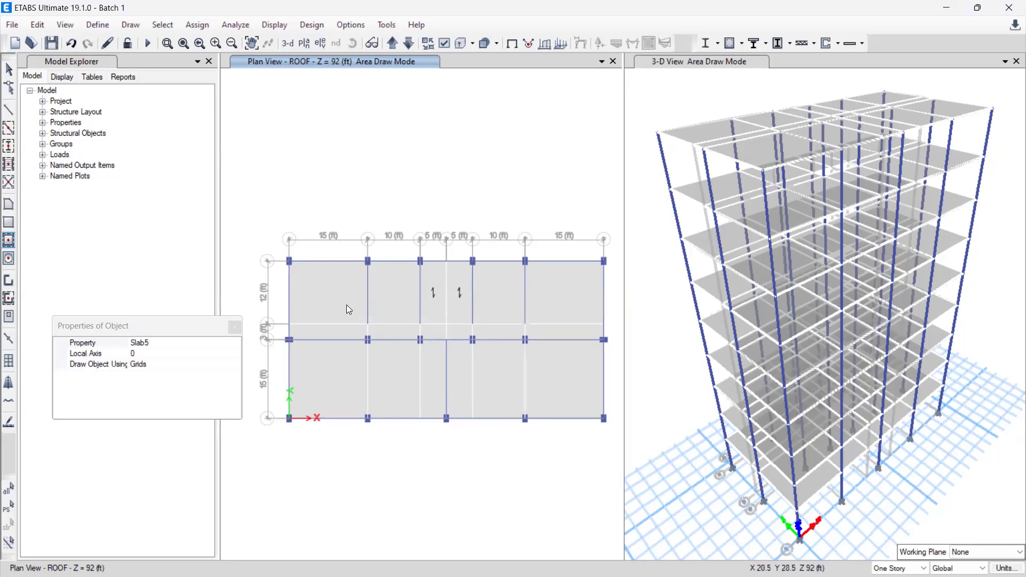
click(235, 328)
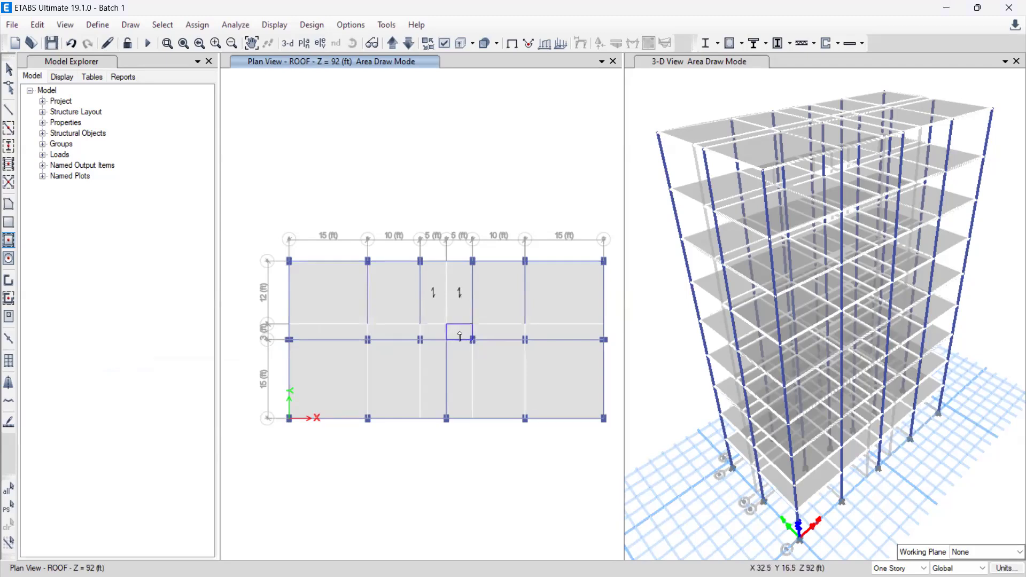
scroll(459, 335, up, 4)
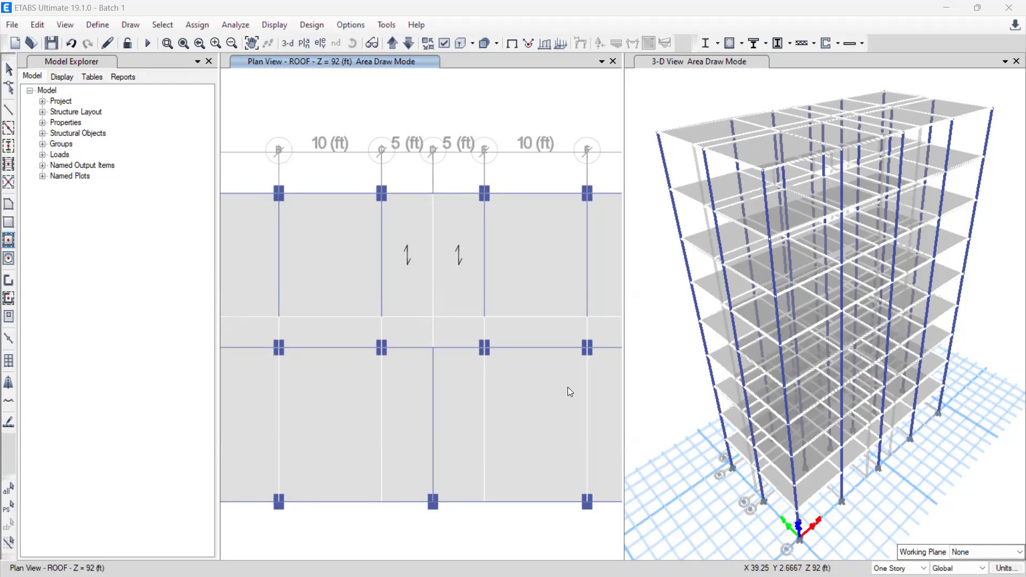
scroll(532, 373, up, 3)
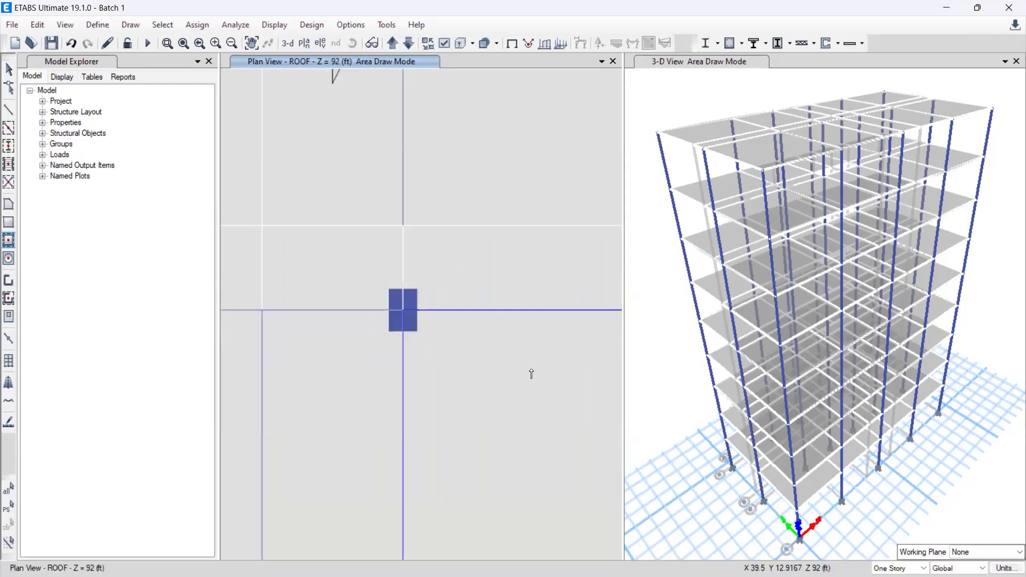
scroll(532, 374, down, 5)
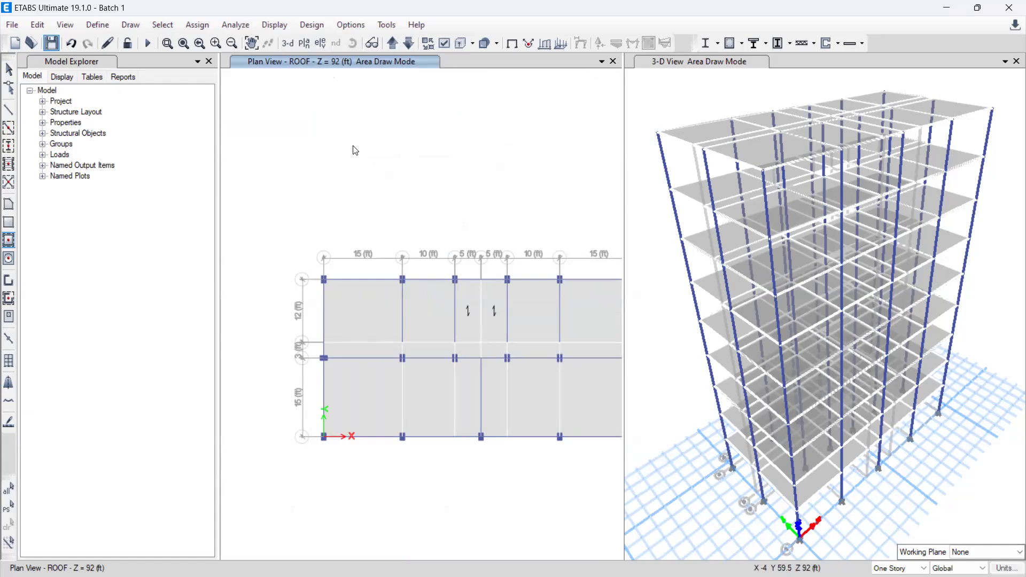
Step: Save the model as Batch 1 in the Documents folder, replacing the existing file
key(ctrl+shift+s)
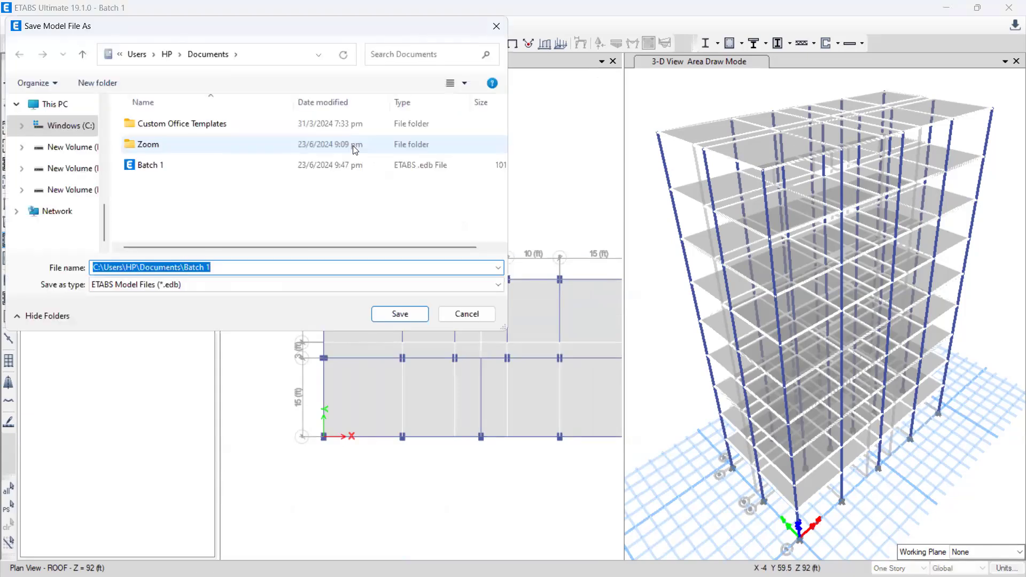
click(400, 315)
click(544, 297)
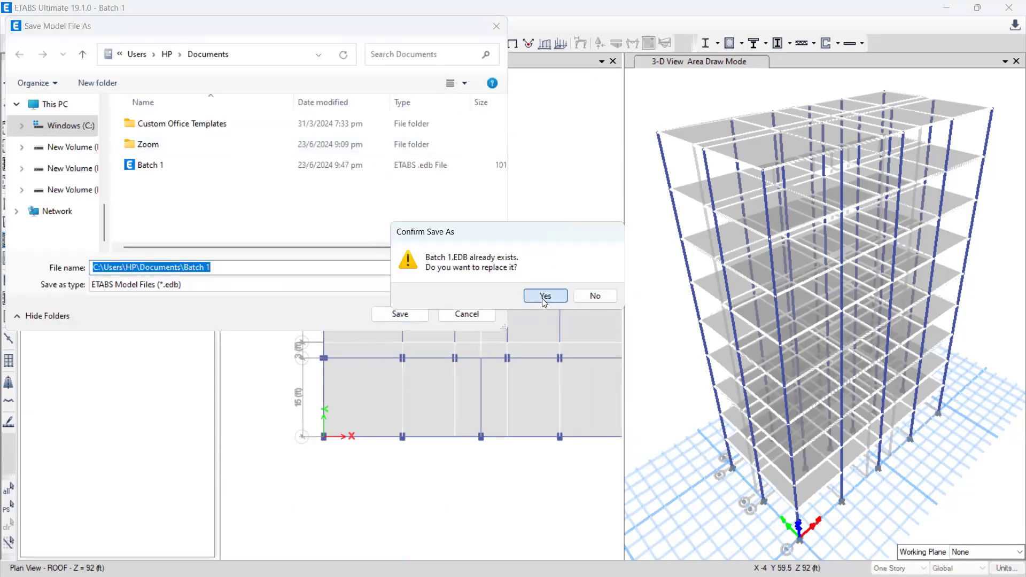